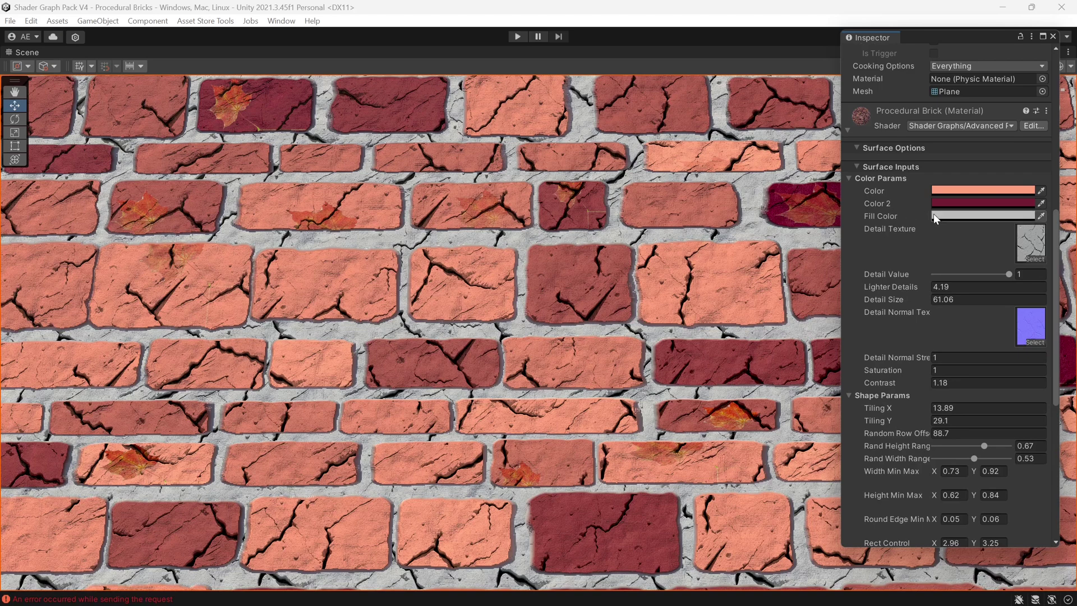
Step: Change the brick material's Color 2 to a deep red with less purple in it
left_click(960, 204)
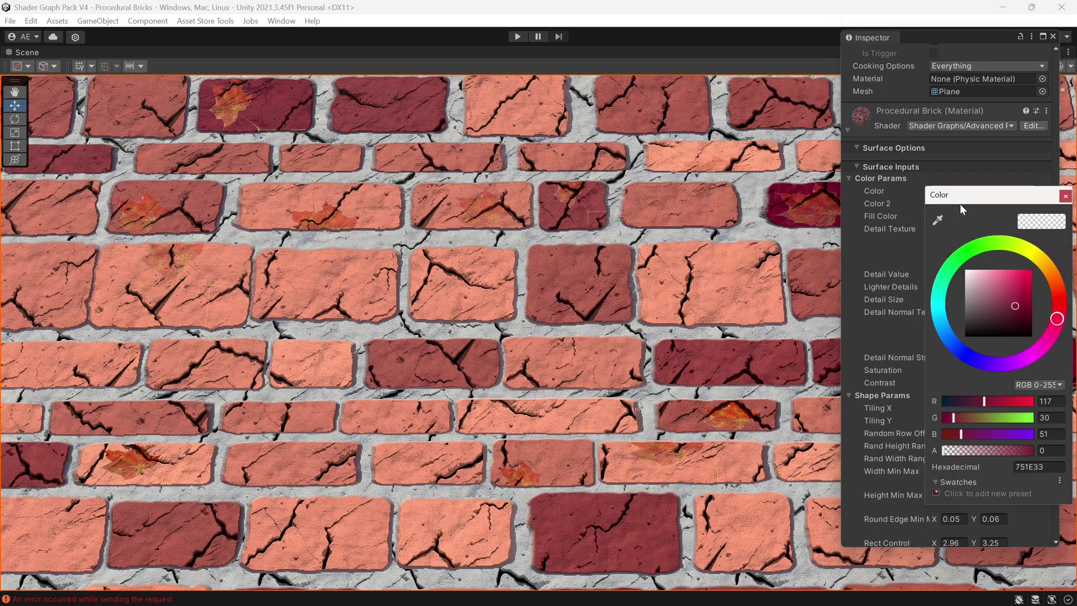
mouse_move(1020, 302)
left_mouse_down()
mouse_move(1021, 268)
mouse_move(1013, 305)
mouse_move(1038, 259)
mouse_move(1059, 299)
left_mouse_up()
left_click(1065, 196)
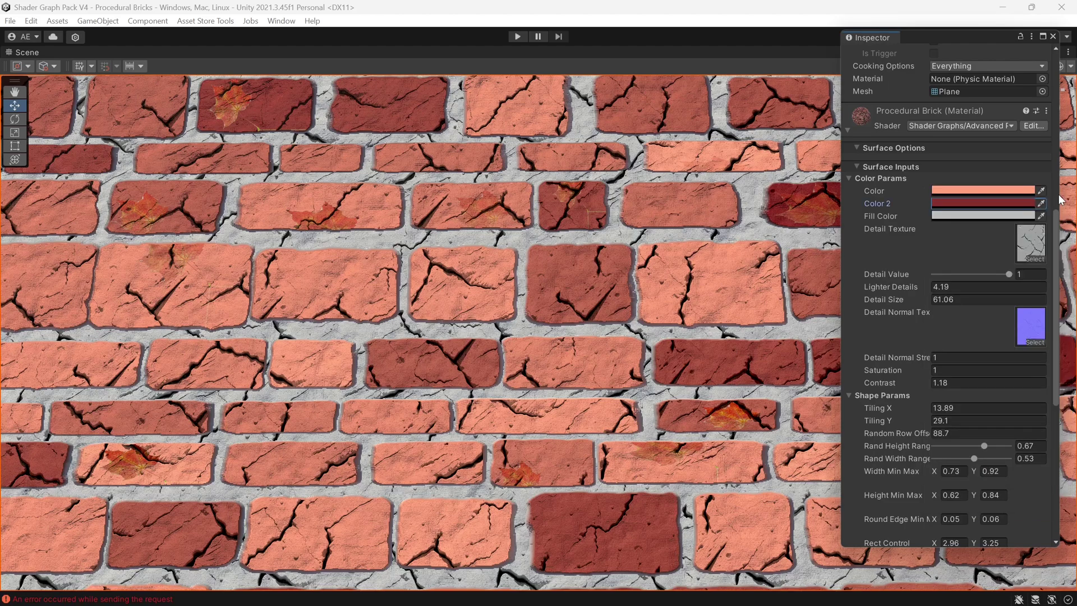
Step: Set the brick material's Lighter Details to 4.5 and Detail Size to 51.72
right_click_drag(458, 250, 467, 260)
left_click_drag(467, 260, 467, 259, "alt")
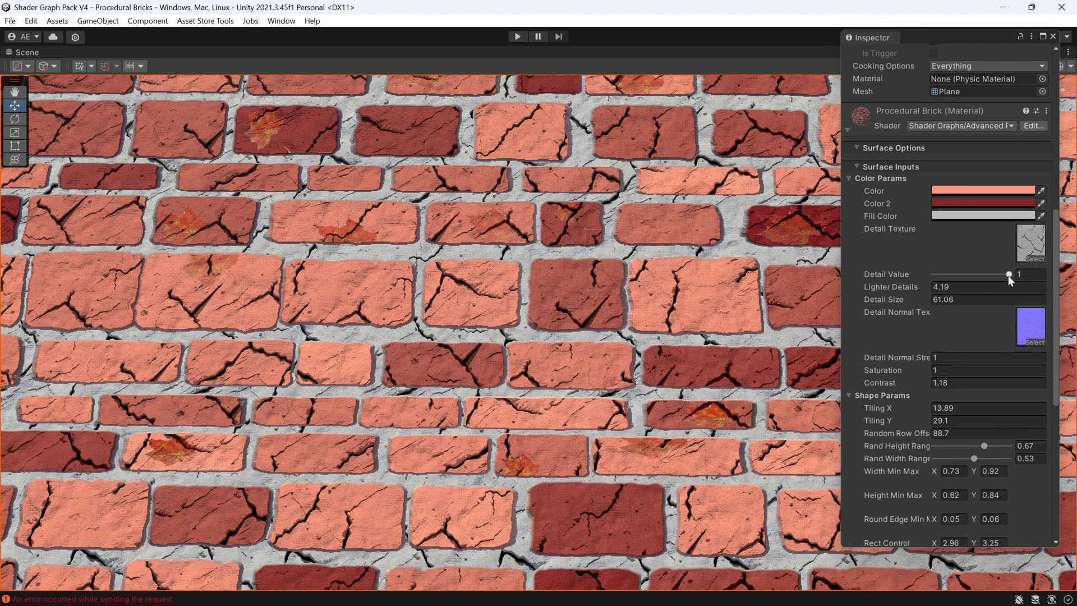
mouse_move(1008, 275)
left_mouse_down()
mouse_move(963, 273)
mouse_move(1028, 272)
left_mouse_up()
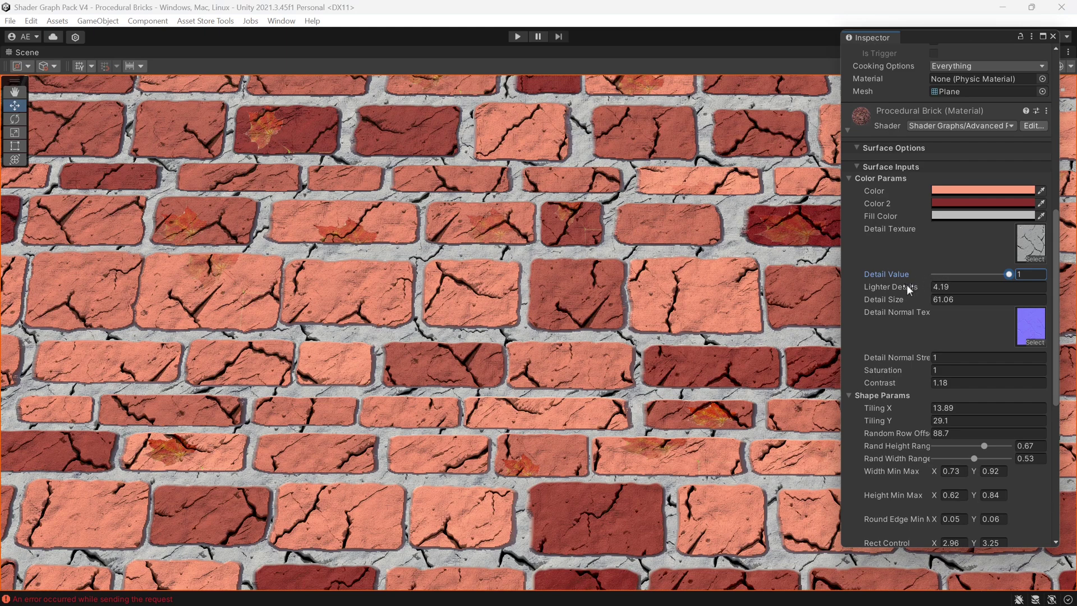
left_click_drag(903, 285, 580, 301)
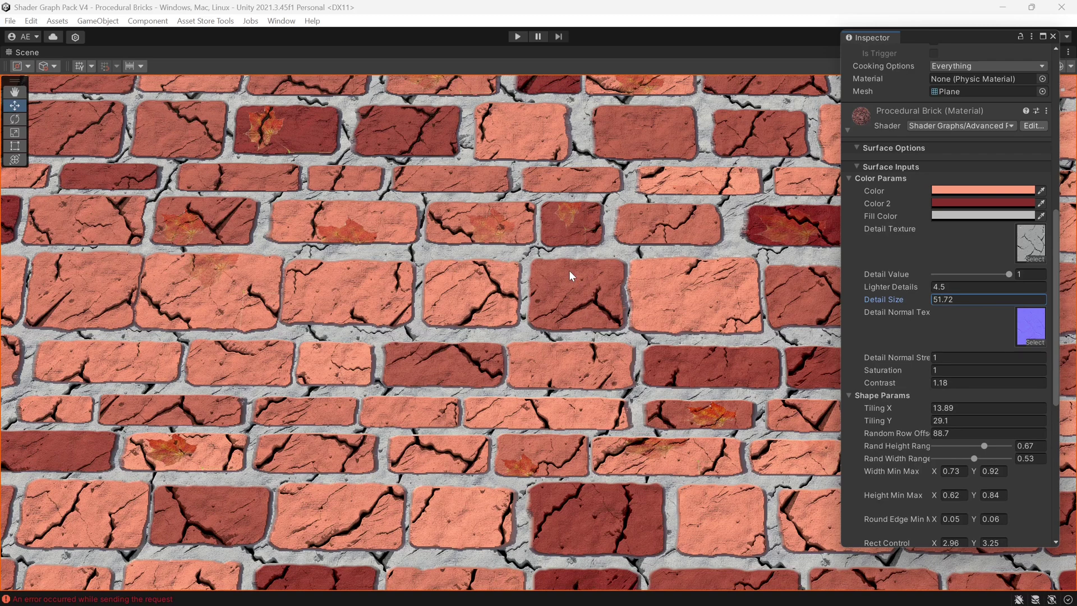
Step: Raise the brick material's Contrast to 1.36 and collapse the Color Params group
scroll(941, 323, "down", 1)
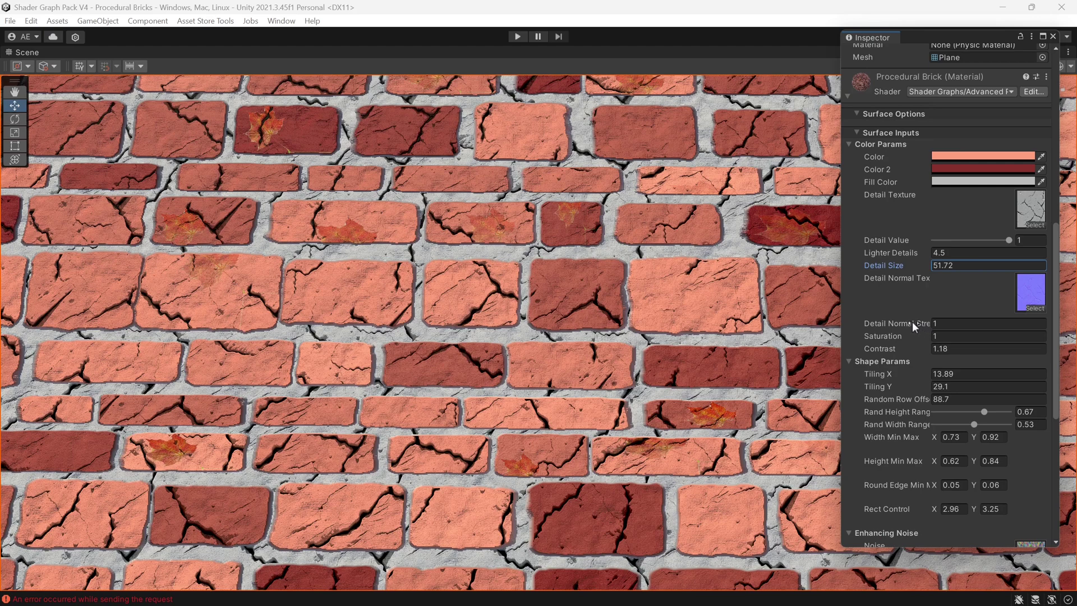
left_click(917, 324)
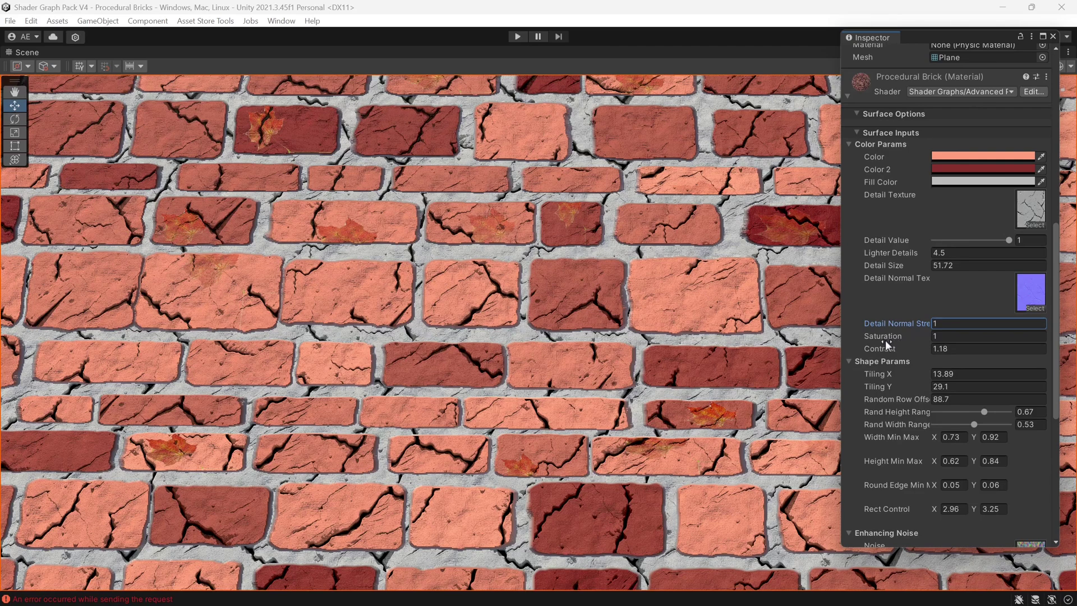
mouse_move(879, 336)
left_mouse_down()
mouse_move(898, 336)
mouse_move(893, 352)
left_mouse_up()
key("ctrl+z")
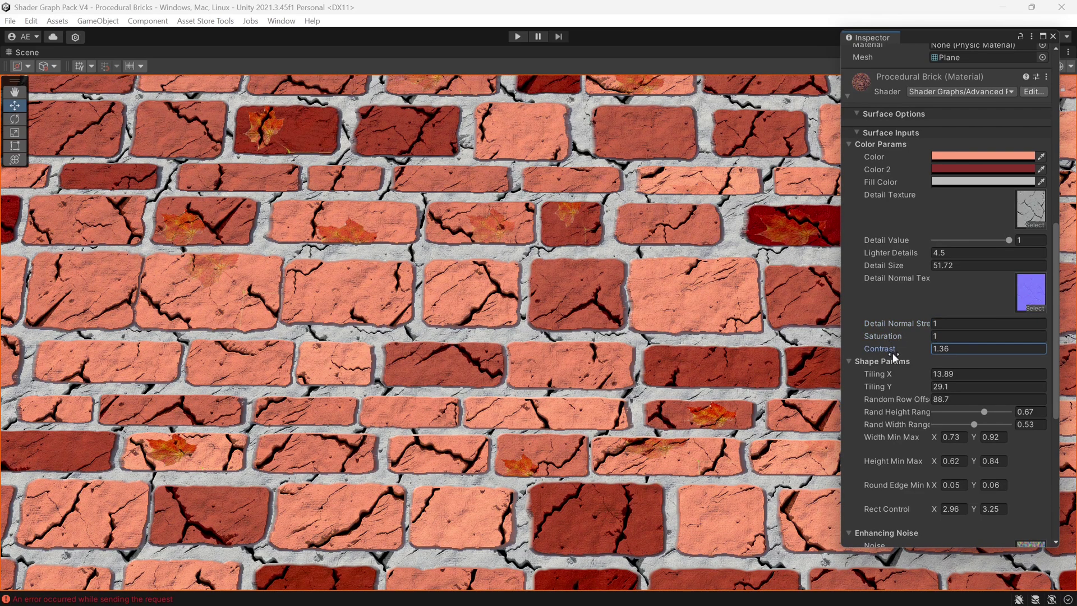
left_click(849, 143)
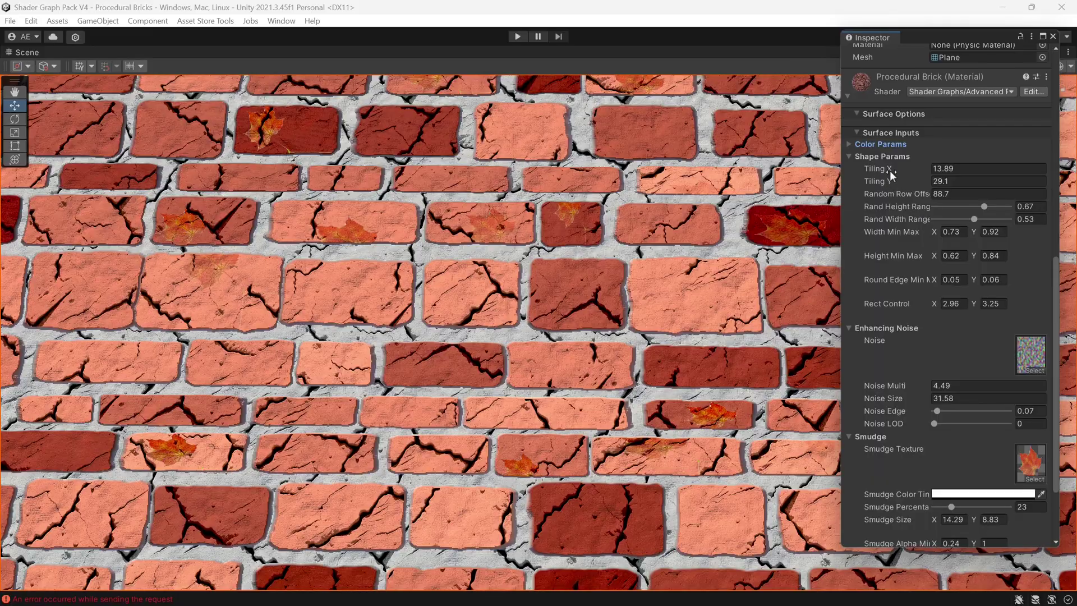
Step: Set Tiling X to 13.85, Random Row Offset to 80.3, Rand Height Range to 0.563 and Rand Width Range to 0.434
mouse_move(893, 168)
left_mouse_down()
mouse_move(941, 167)
mouse_move(884, 171)
mouse_move(897, 174)
left_mouse_up()
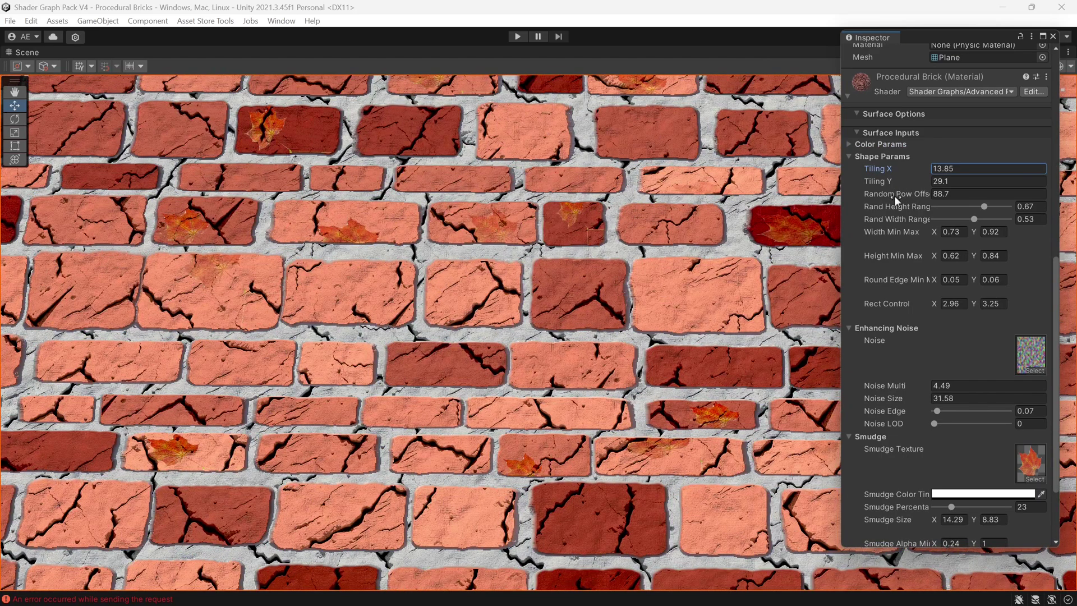
left_click_drag(897, 194, 835, 189)
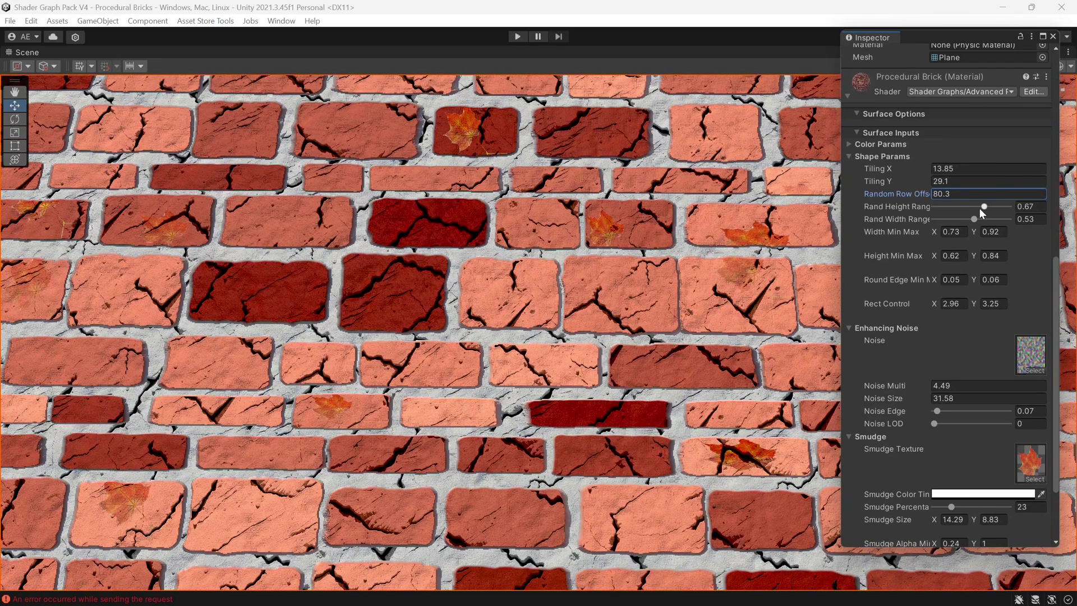
left_click_drag(979, 207, 919, 226)
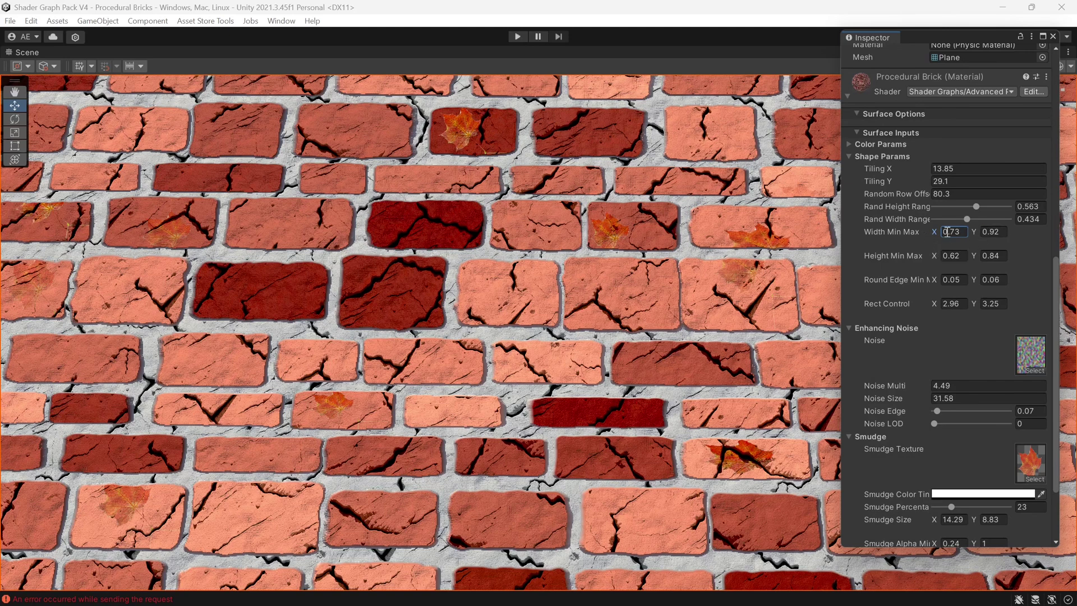
Step: Set the Rect Control Y value to 4.73 and collapse the Shape Params group
mouse_move(977, 233)
left_mouse_down()
mouse_move(986, 238)
mouse_move(977, 237)
left_mouse_up()
left_click_drag(973, 305, 1002, 290)
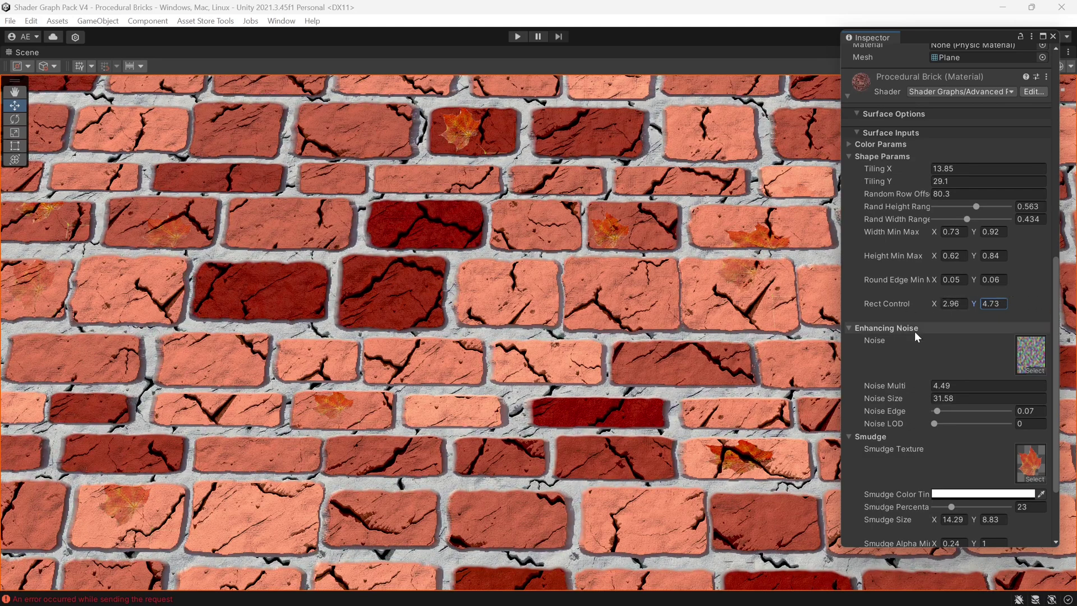
scroll(914, 331, "down", 3)
scroll(876, 268, "up", 4)
left_click(880, 168)
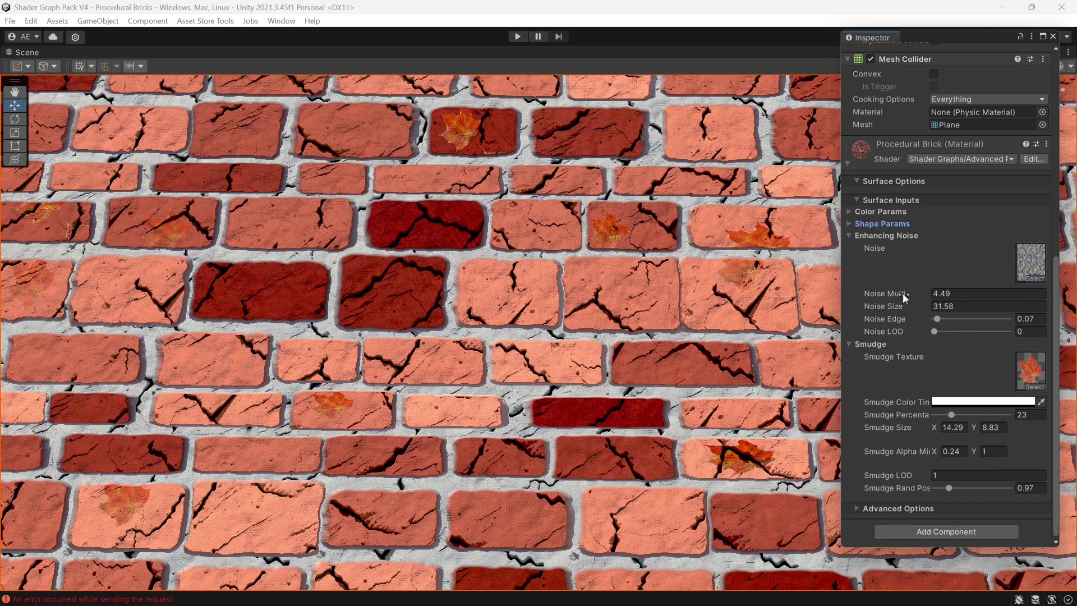
Step: Set Noise Multi to 4.61, Noise Size to 32.96 and Noise Edge to 0.14, then collapse Enhancing Noise
left_click_drag(900, 292, 908, 338)
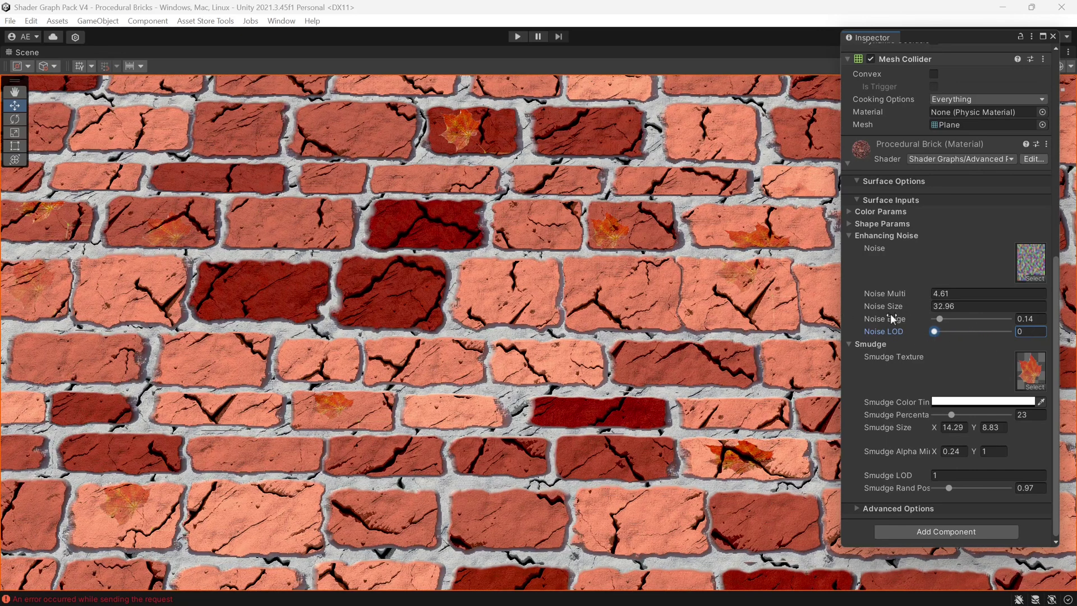
left_click(873, 237)
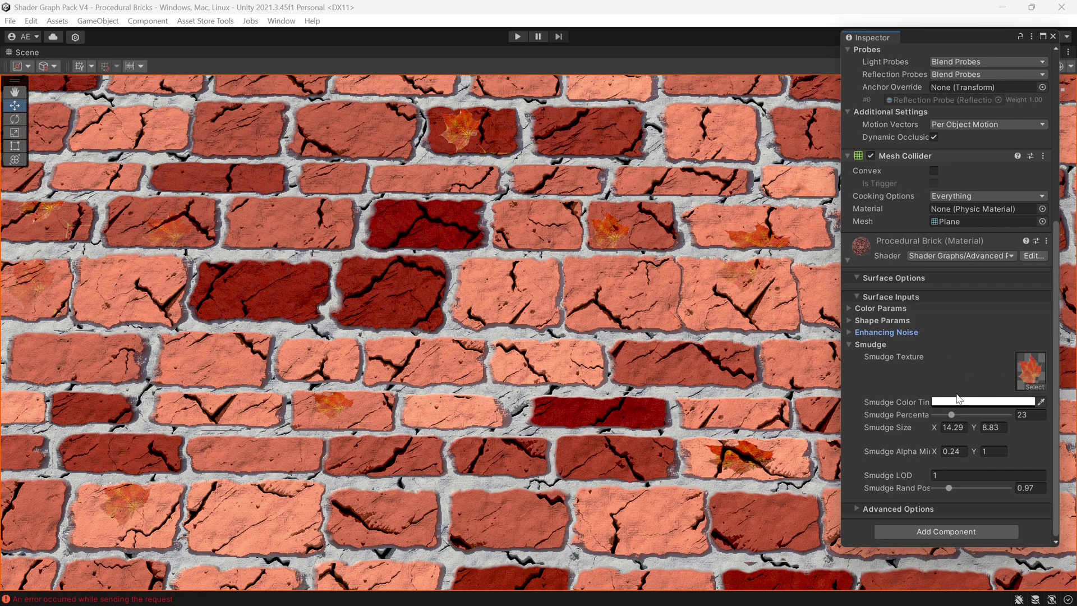
Step: Set Smudge Percentage to 46.7, Smudge Size to 15.7 by 7.7, minimum alpha to 0.06, LOD to 0 and random position to 0.63
mouse_move(951, 417)
left_mouse_down()
mouse_move(1017, 419)
mouse_move(920, 401)
mouse_move(1011, 411)
mouse_move(964, 401)
mouse_move(985, 412)
mouse_move(937, 427)
mouse_move(1008, 430)
mouse_move(940, 429)
mouse_move(942, 450)
mouse_move(926, 448)
mouse_move(940, 449)
left_mouse_up()
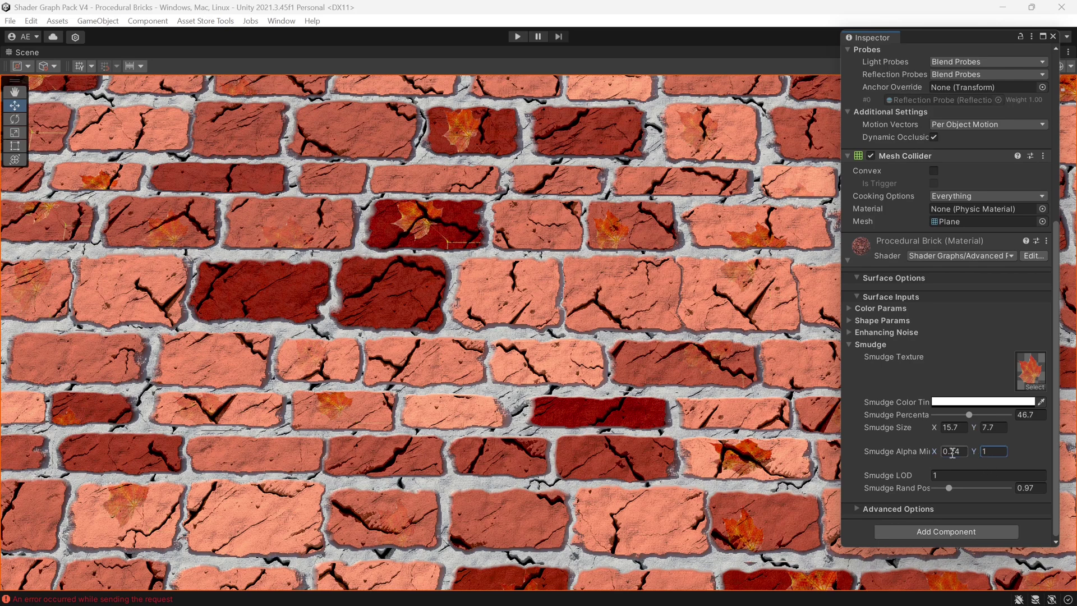
left_click(979, 453)
left_click(933, 453)
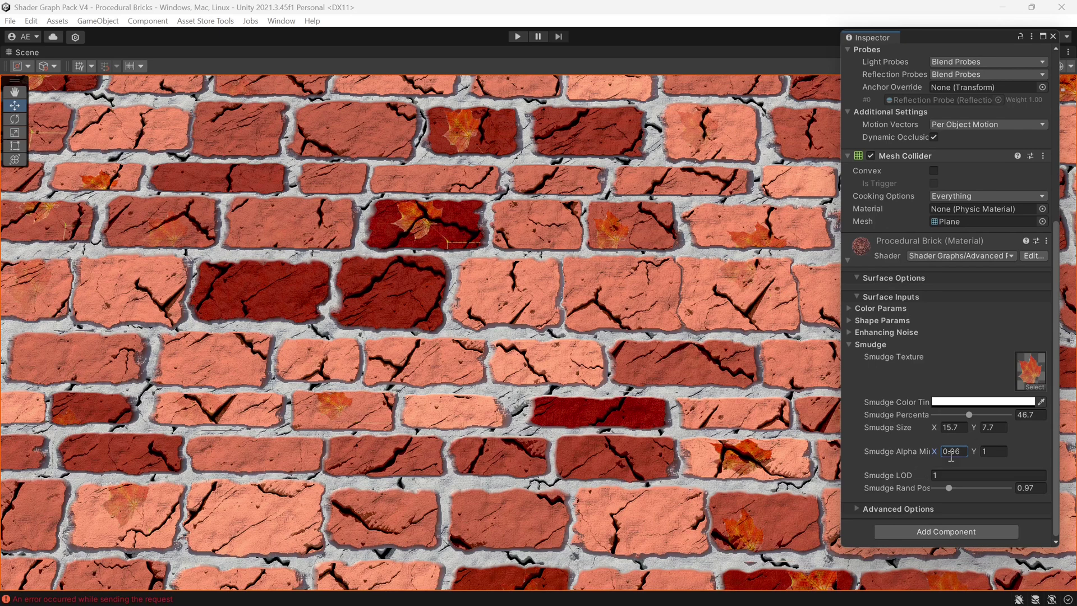
left_click_drag(894, 474, 876, 472)
type("0")
mouse_move(946, 488)
left_mouse_down()
mouse_move(957, 489)
mouse_move(923, 485)
mouse_move(960, 490)
mouse_move(933, 486)
mouse_move(948, 492)
left_mouse_up()
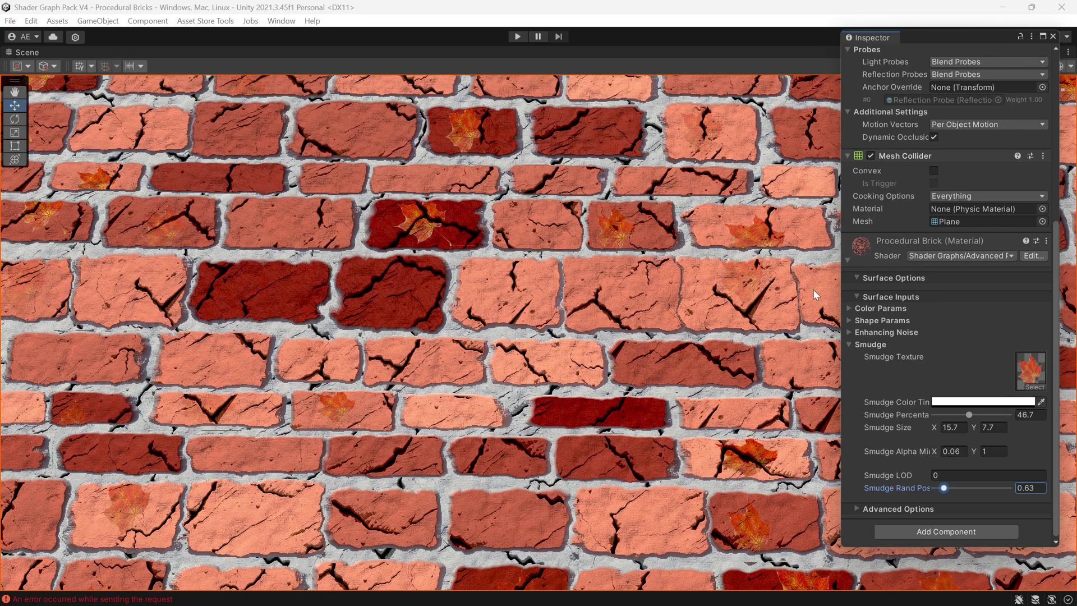
Step: Restore the full editor layout, dock the Inspector beside Project, and show the Advanced Procedural Brick shader graph maximized
key("shift+space")
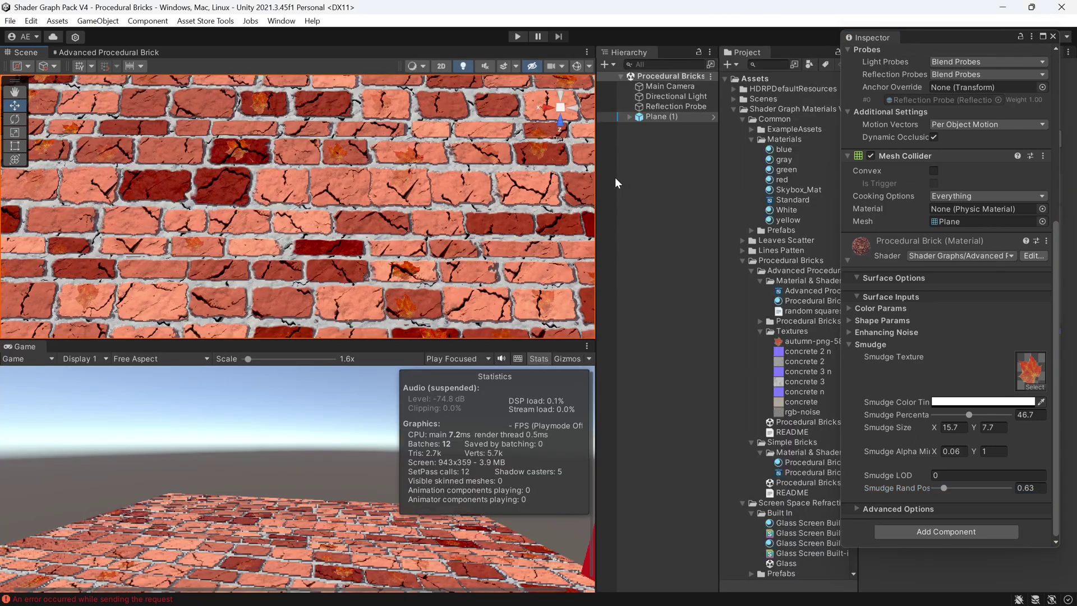
left_click_drag(951, 41, 898, 58)
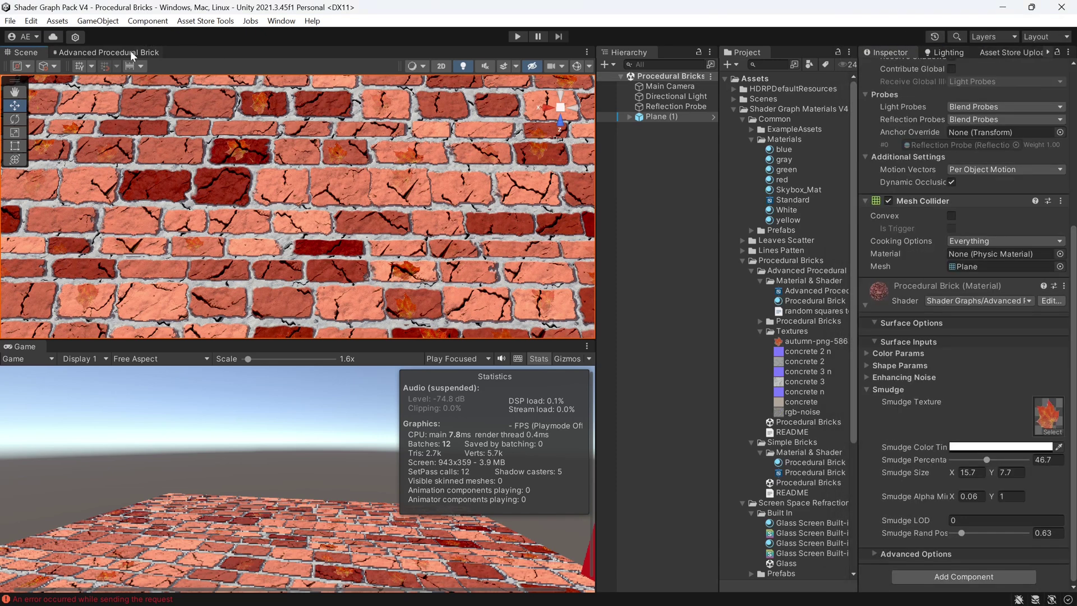
left_click(127, 54)
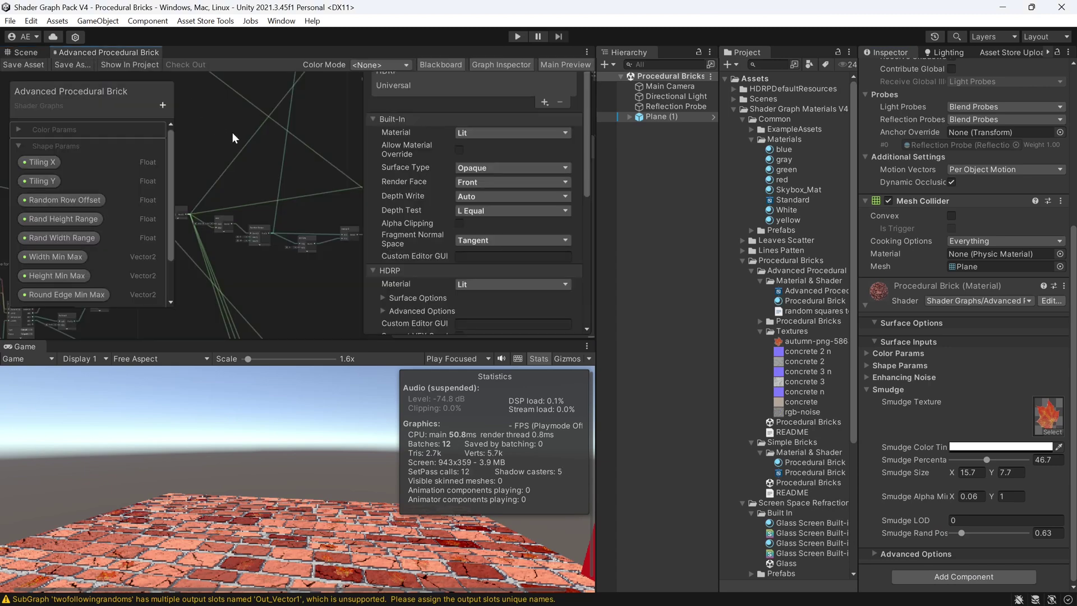
key("shift+space")
Step: Tidy the random height branch by repositioning its Divide, Subtract and Rand Height Range nodes
mouse_move(214, 101)
middle_mouse_down()
mouse_move(332, 160)
mouse_move(609, 202)
mouse_move(837, 183)
middle_mouse_up()
scroll(674, 185, "down", 3)
middle_click_drag(631, 209, 788, 255)
scroll(549, 241, "up", 5)
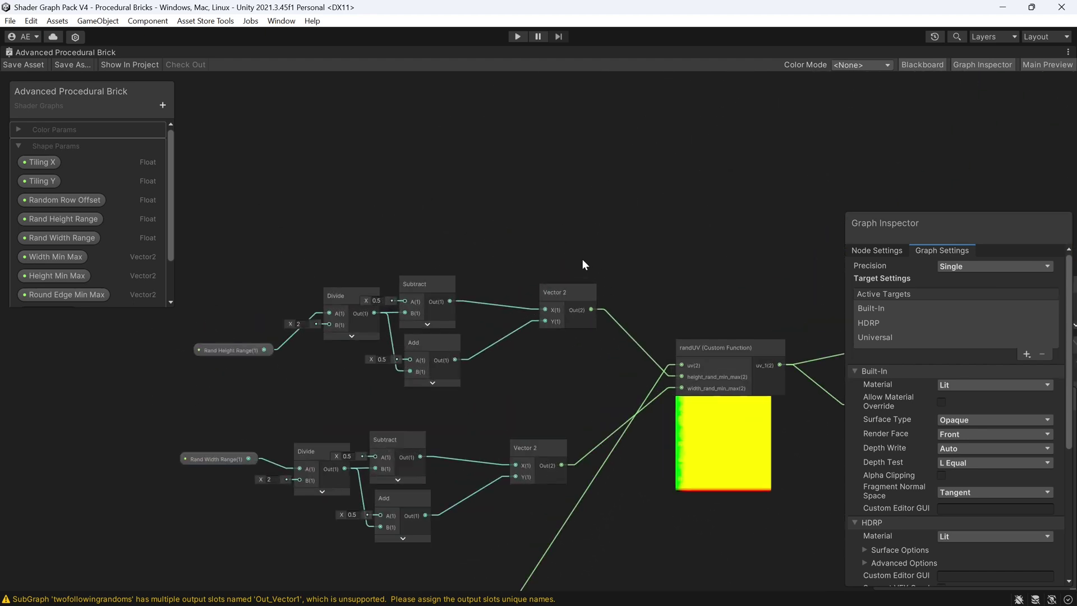
middle_click_drag(582, 259, 627, 182)
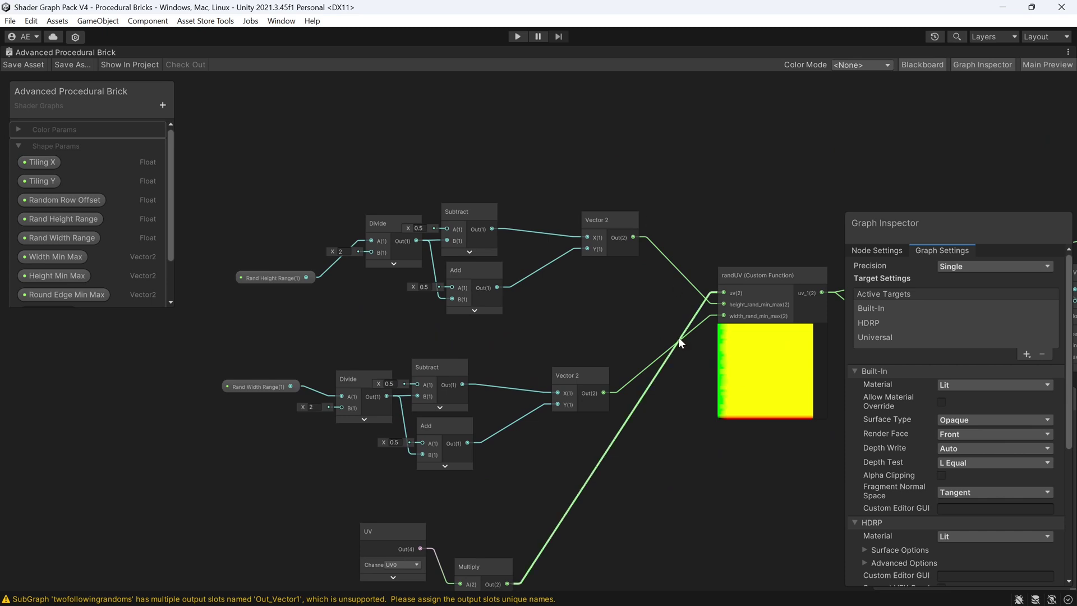
middle_click_drag(598, 325, 595, 224)
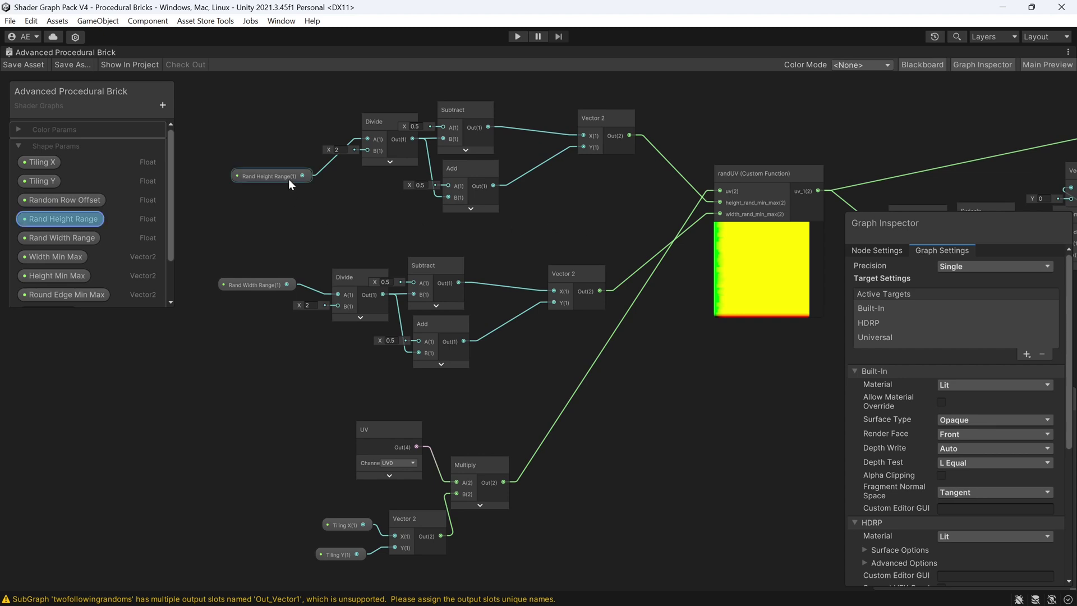
left_click_drag(385, 131, 372, 178)
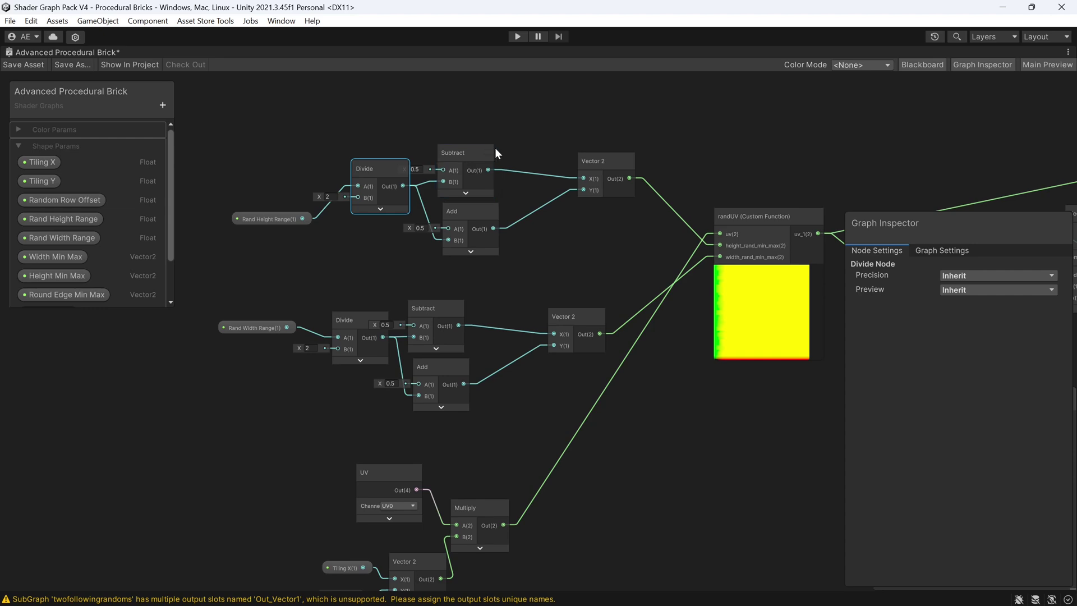
left_click_drag(469, 148, 476, 146)
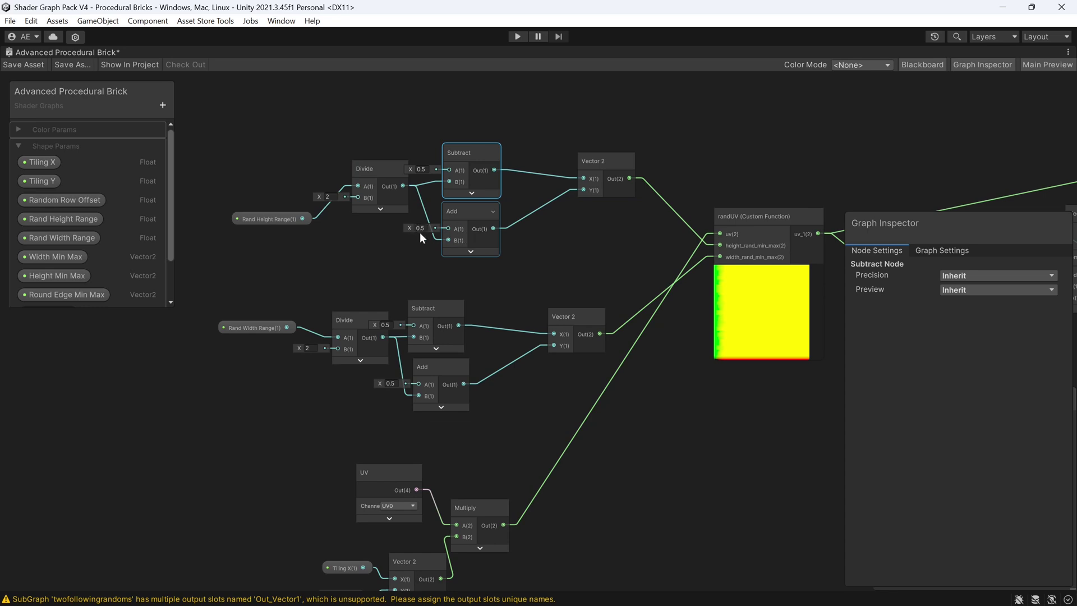
left_click_drag(250, 221, 256, 178)
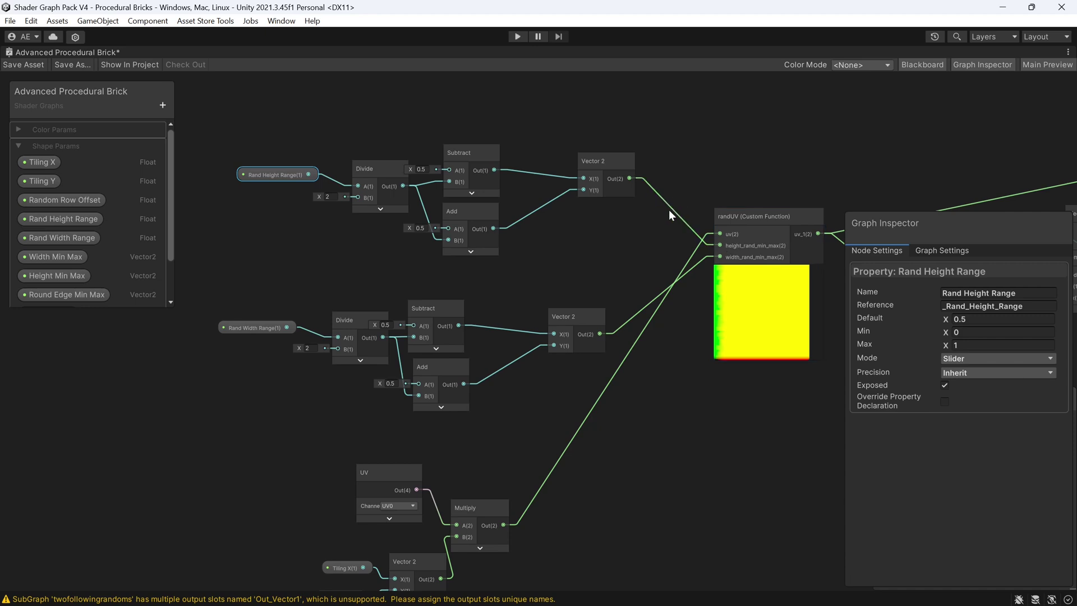
Step: Review the random width and tiling branches, and show the settings of the randUV custom function node they feed
left_click_drag(211, 288, 584, 400)
left_click(665, 454)
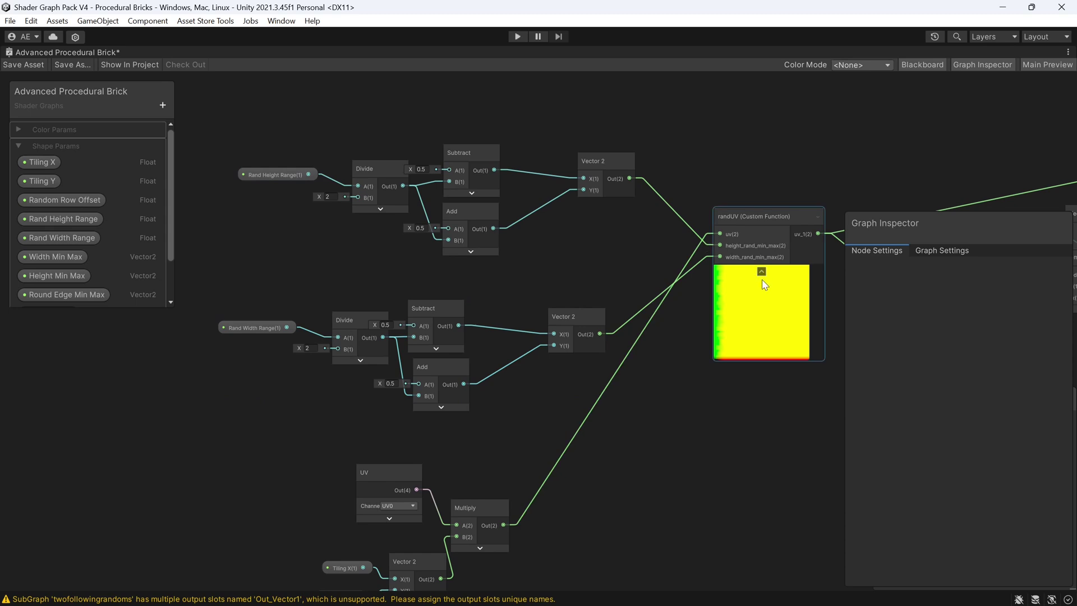
middle_click_drag(644, 428, 638, 295)
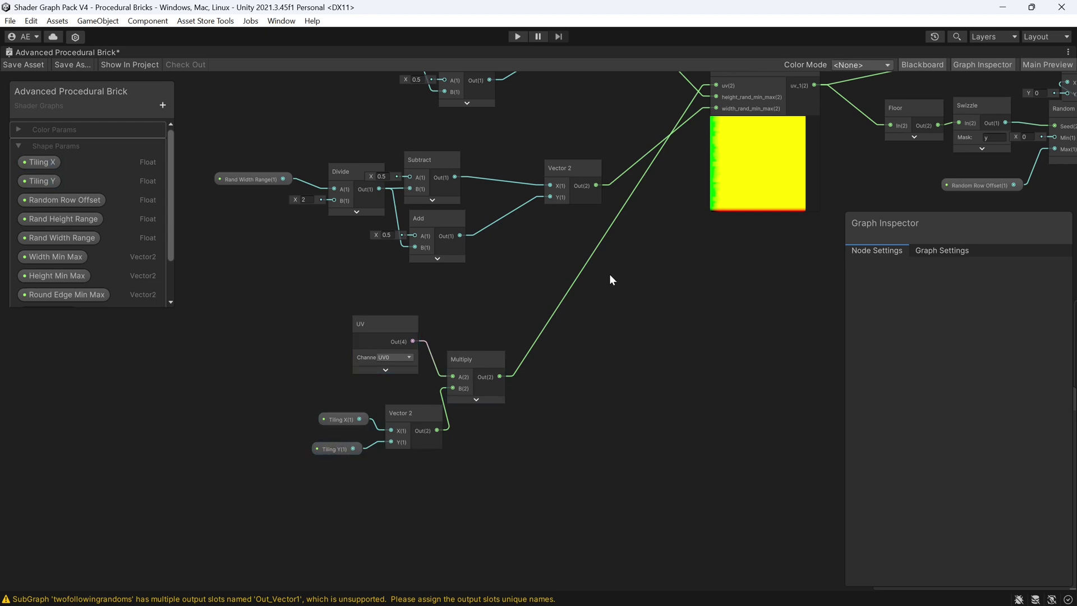
middle_click_drag(610, 277, 432, 437)
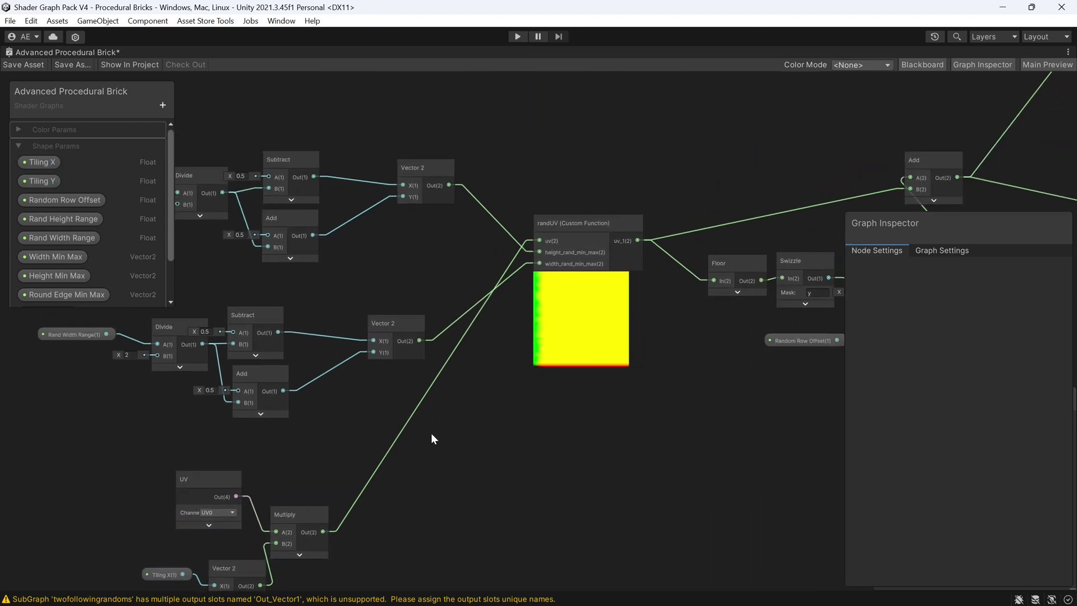
left_click(584, 224)
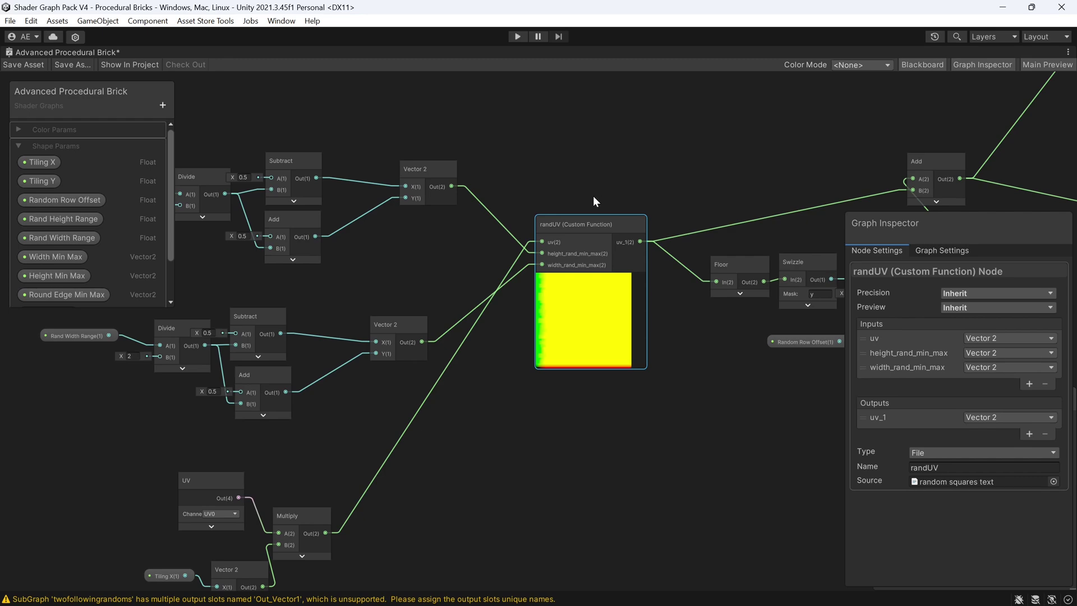
Step: Switch to Visual Studio Code and highlight the randUV_float code in random squares text.hlsl from line 7 through line 29
key("alt+Tab")
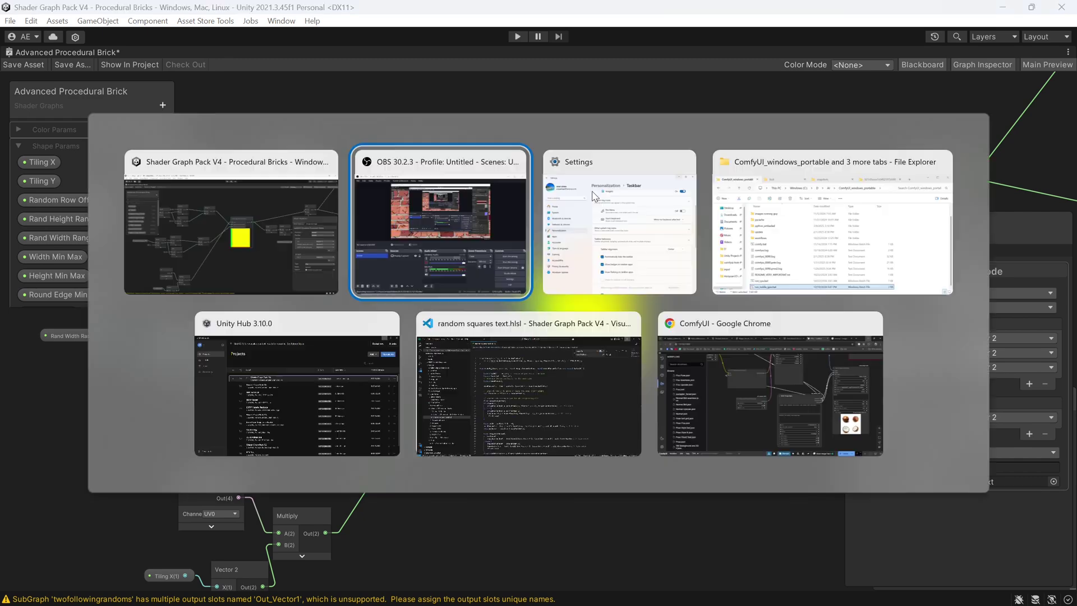
left_click(532, 353)
scroll(501, 153, "down", 2)
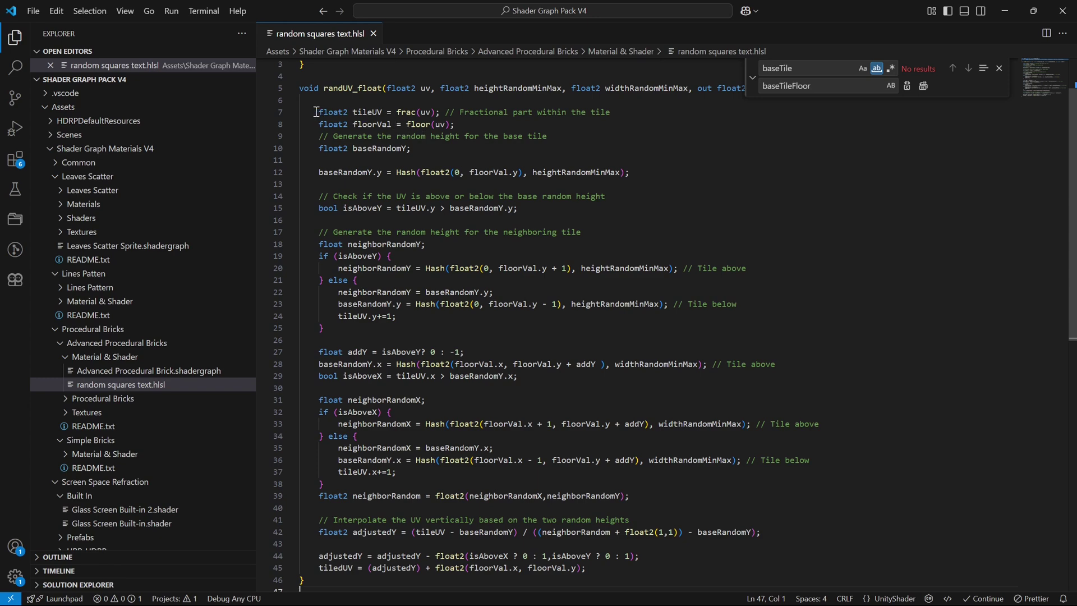
left_click_drag(315, 112, 561, 328)
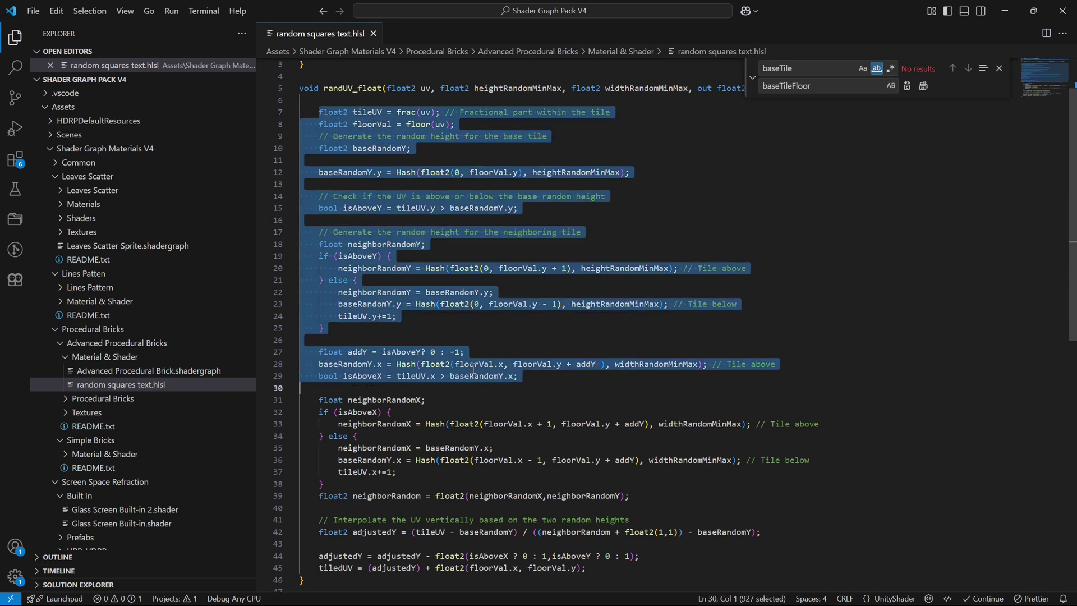
Step: Examine the neighboring-tile height code in randUV_float, marking the isAboveY condition and the branch that follows it
left_click(669, 219)
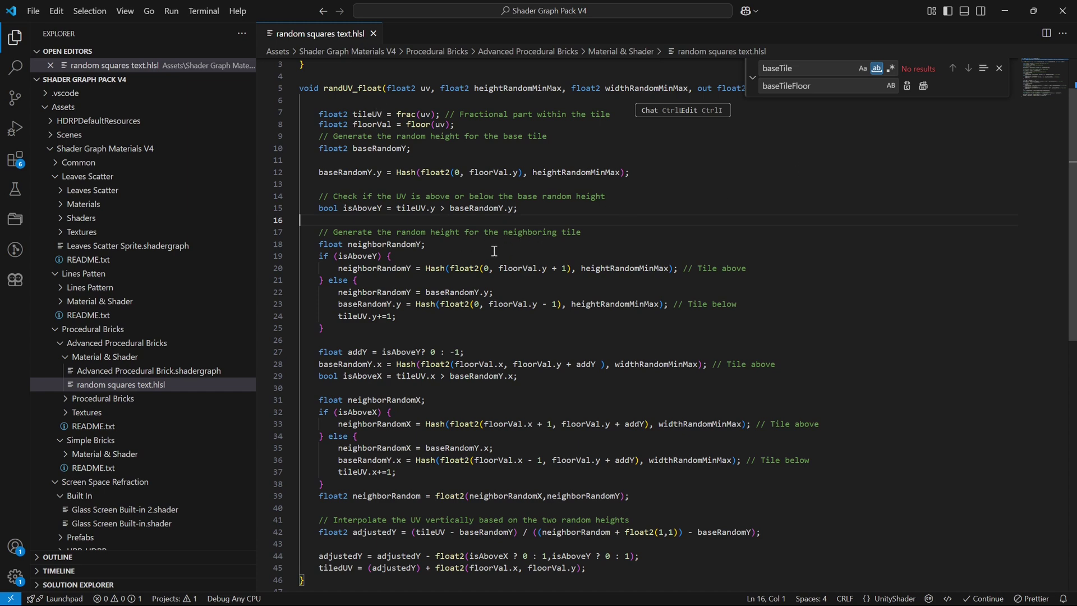
double_click(359, 257)
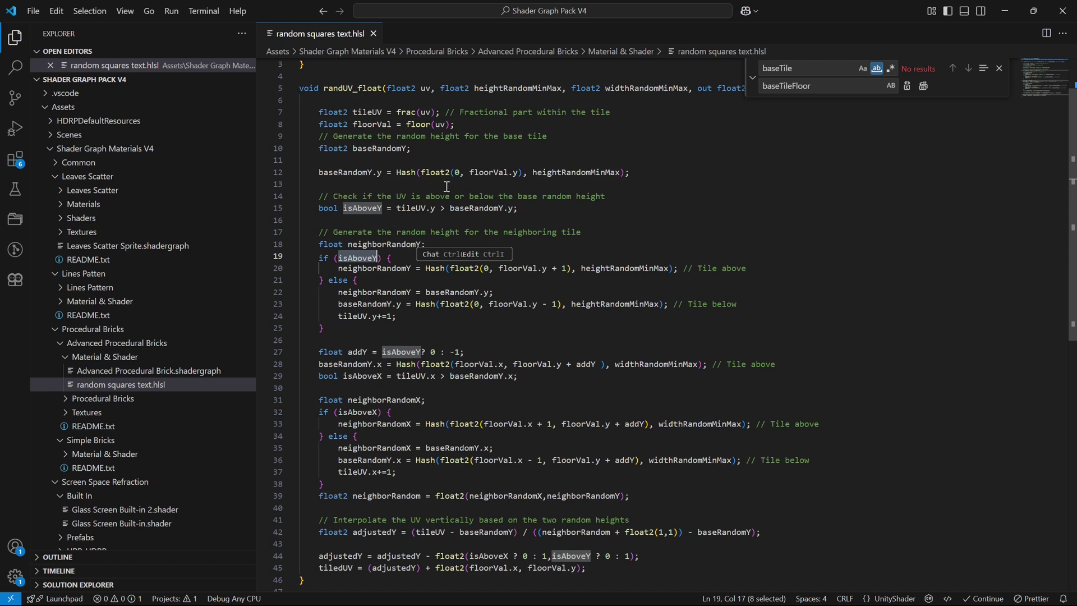
left_click(415, 252)
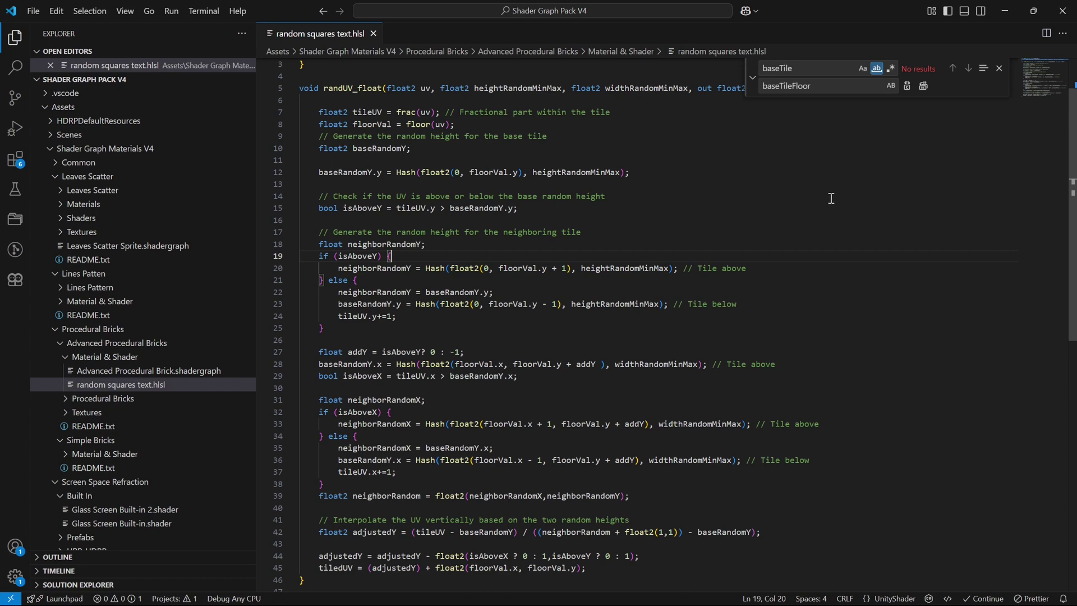
Step: Switch to Unity and show the brick wall in the Scene view
key("alt+Tab")
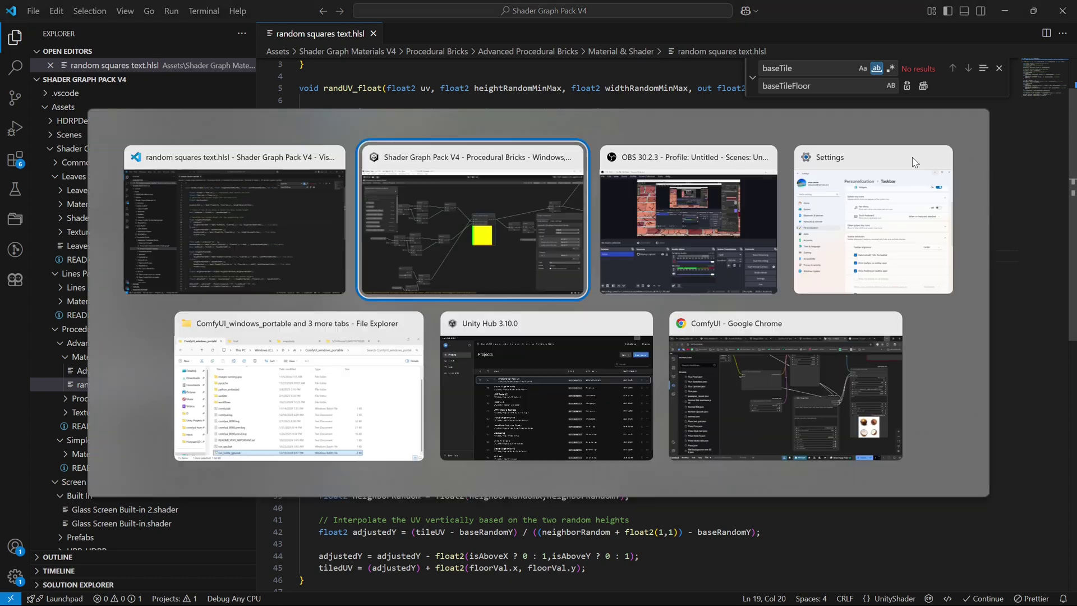
key("alt+Tab")
key("alt+Tab")
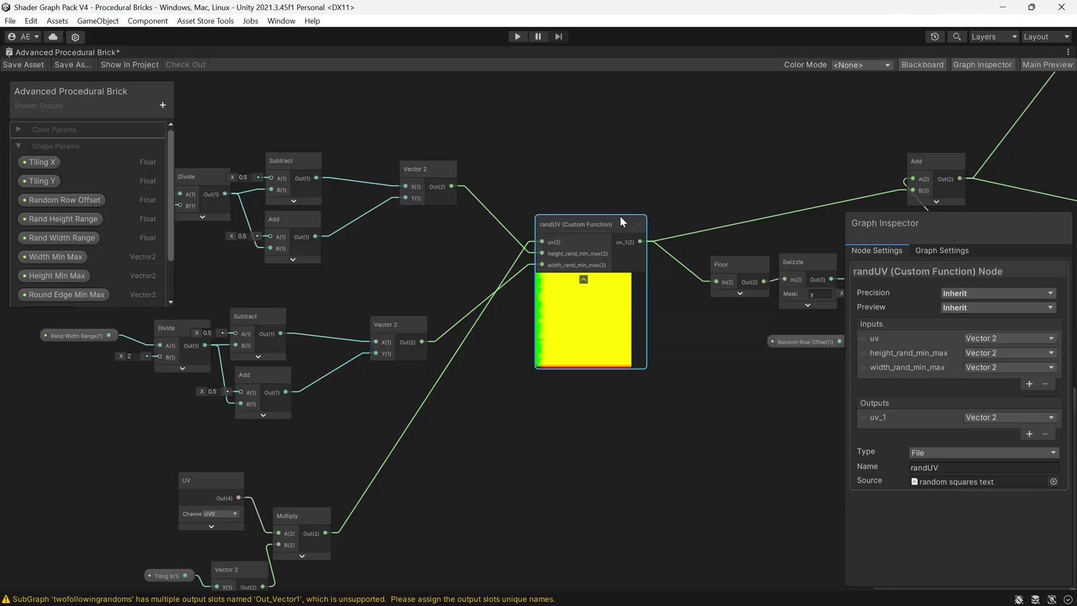
left_click(621, 216)
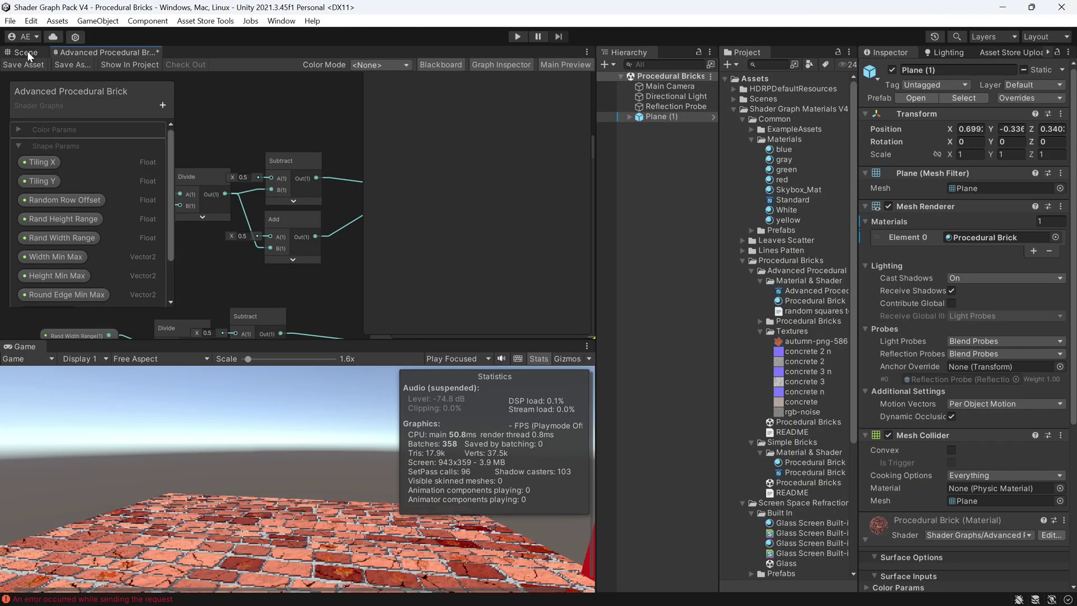
left_click(21, 52)
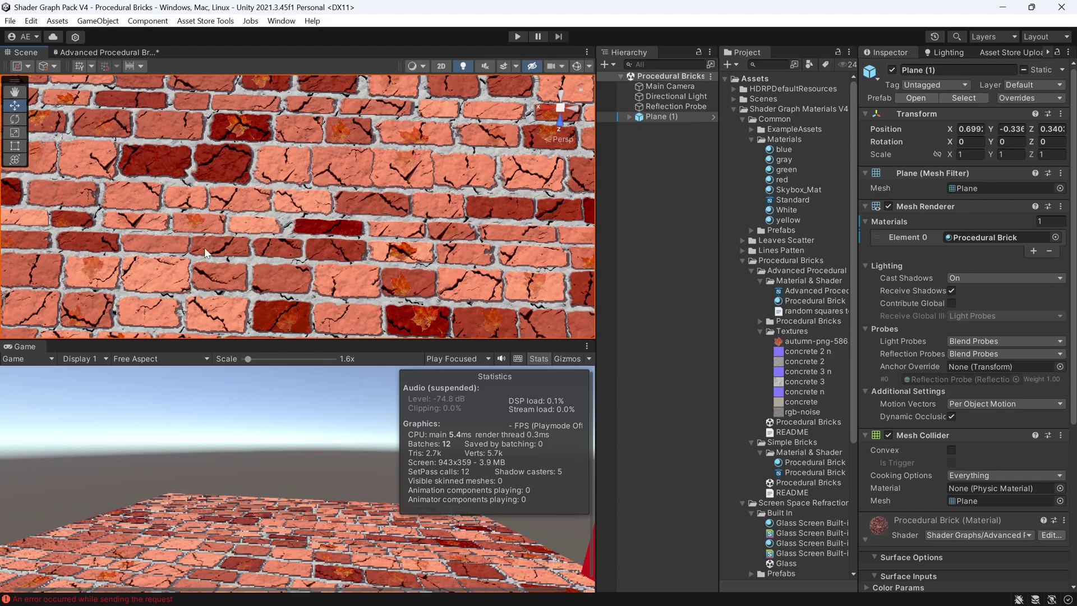
Step: Return to Visual Studio Code and highlight the 0 in the baseRandomY.y hash and floorVal in the neighborRandomX hash on line 33
key("alt+Tab")
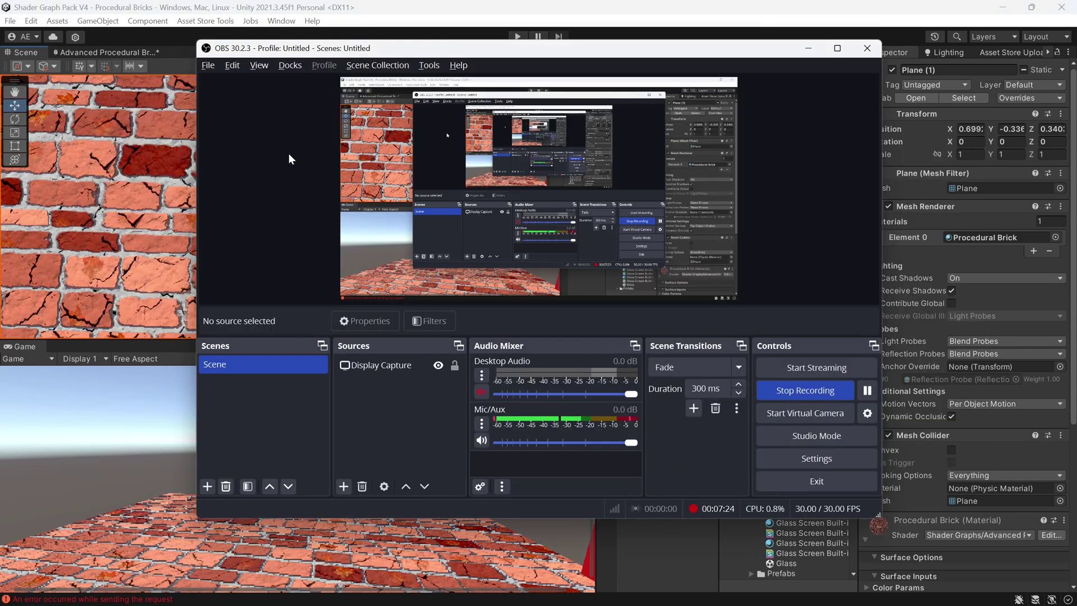
key("alt+Tab")
key("alt+Tab")
key("alt+Tab")
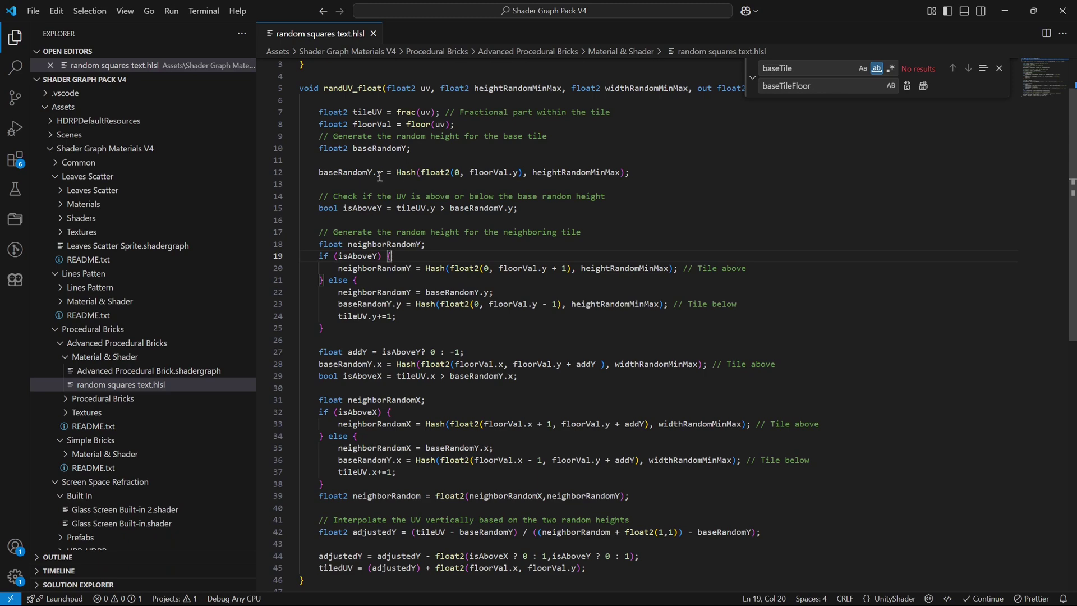
double_click(457, 174)
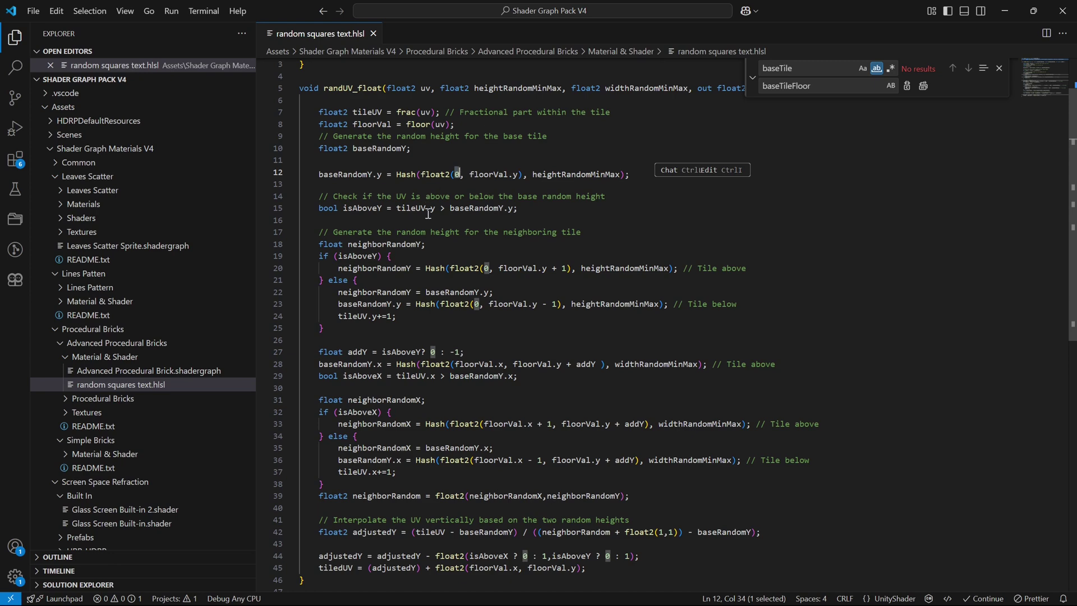
scroll(429, 213, "down", 1)
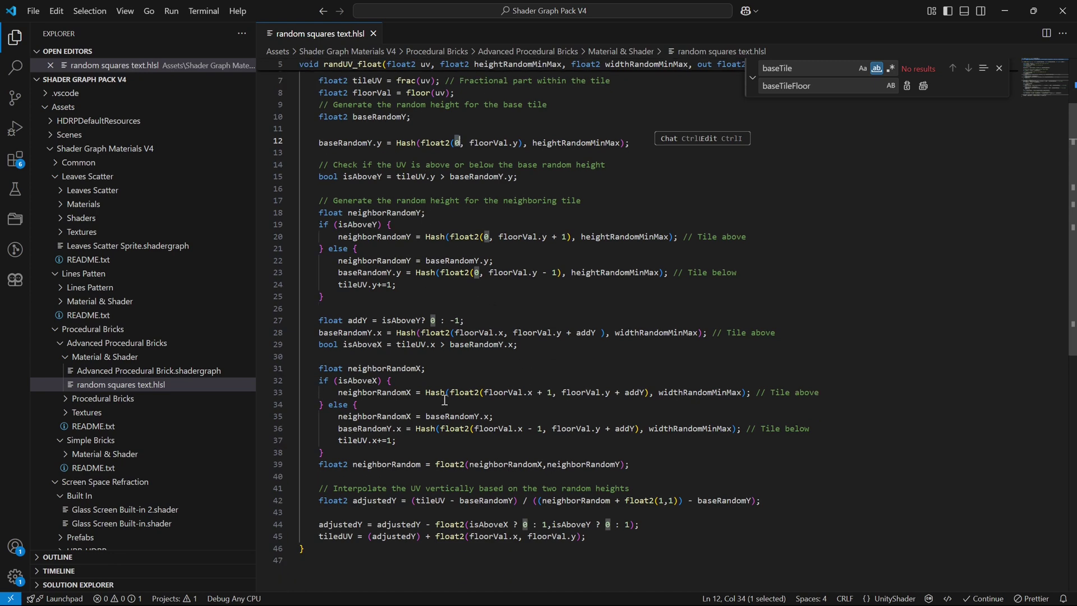
double_click(503, 394)
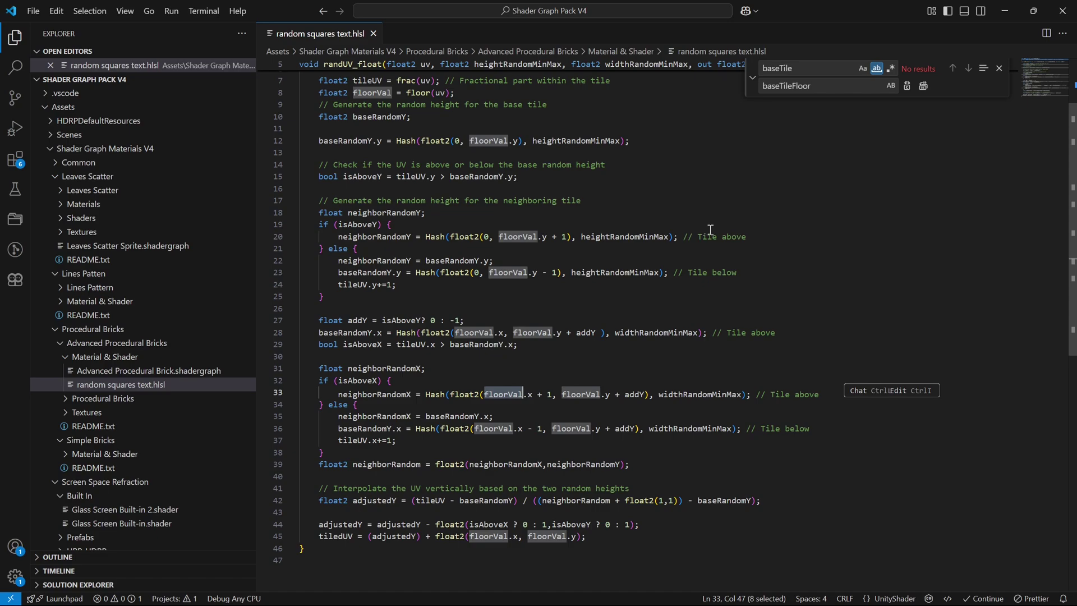
Step: Switch to Unity and show the Advanced Procedural Brick shader graph maximized, focused on the randUV node's output connections
key("alt+Tab")
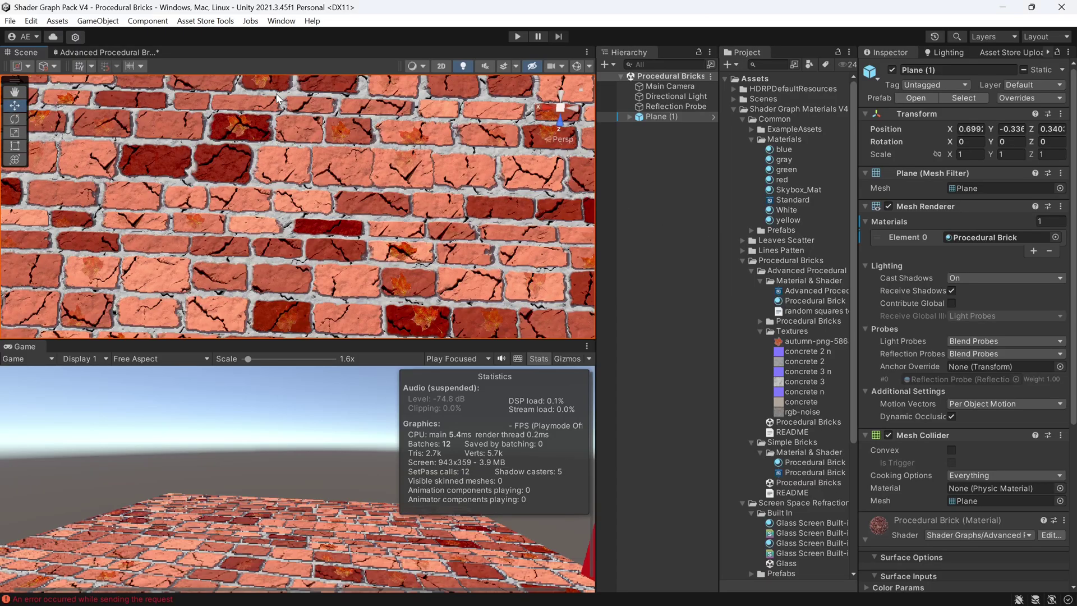
left_click(145, 53)
key("shift+space")
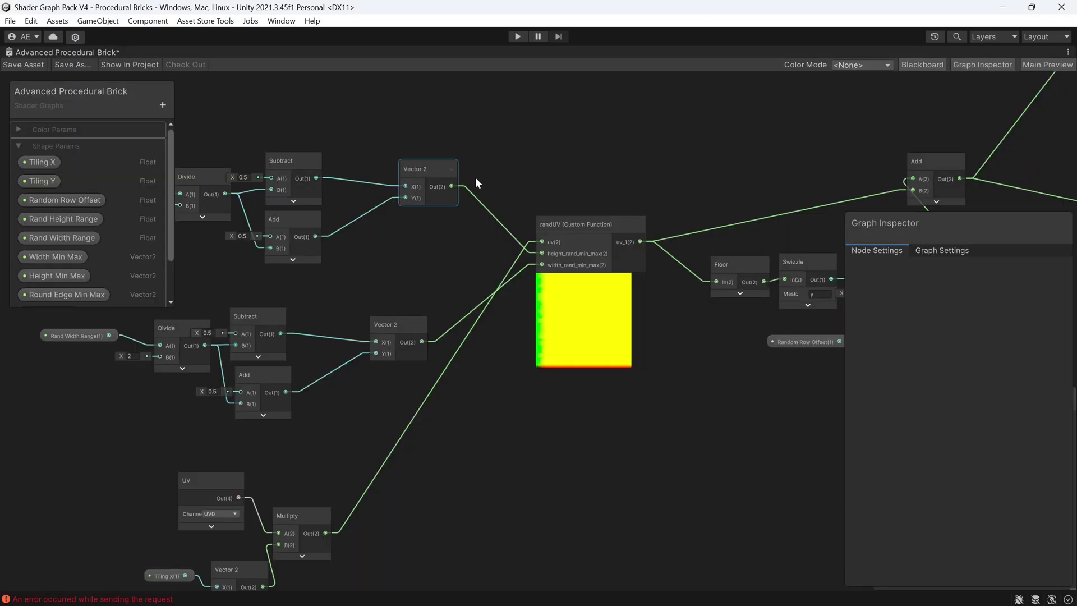
scroll(724, 348, "up", 2)
middle_click_drag(648, 281, 380, 312)
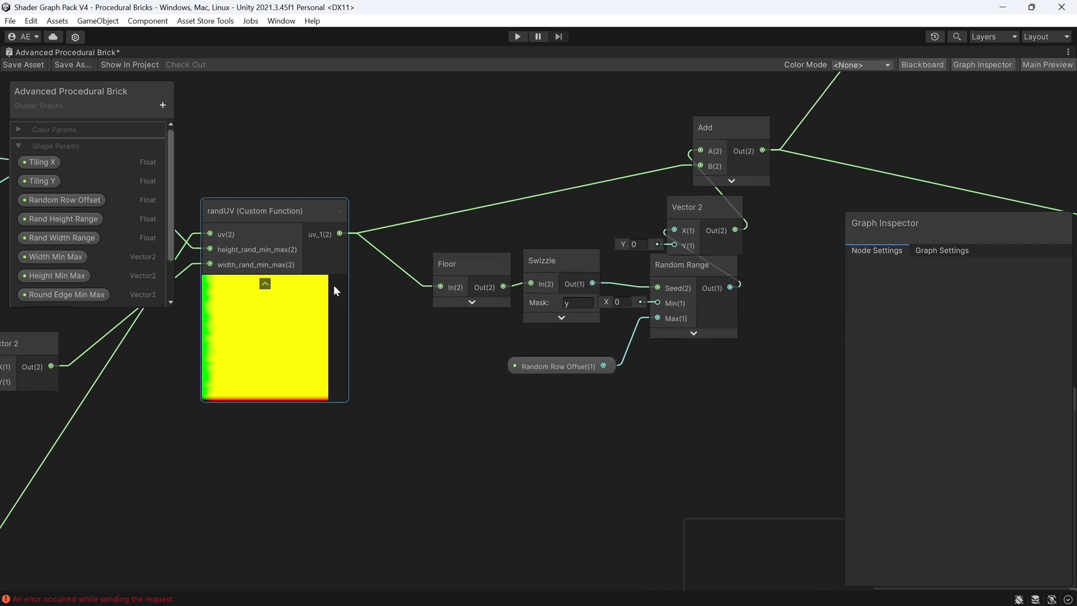
scroll(446, 199, "down", 2)
middle_click_drag(442, 194, 531, 214)
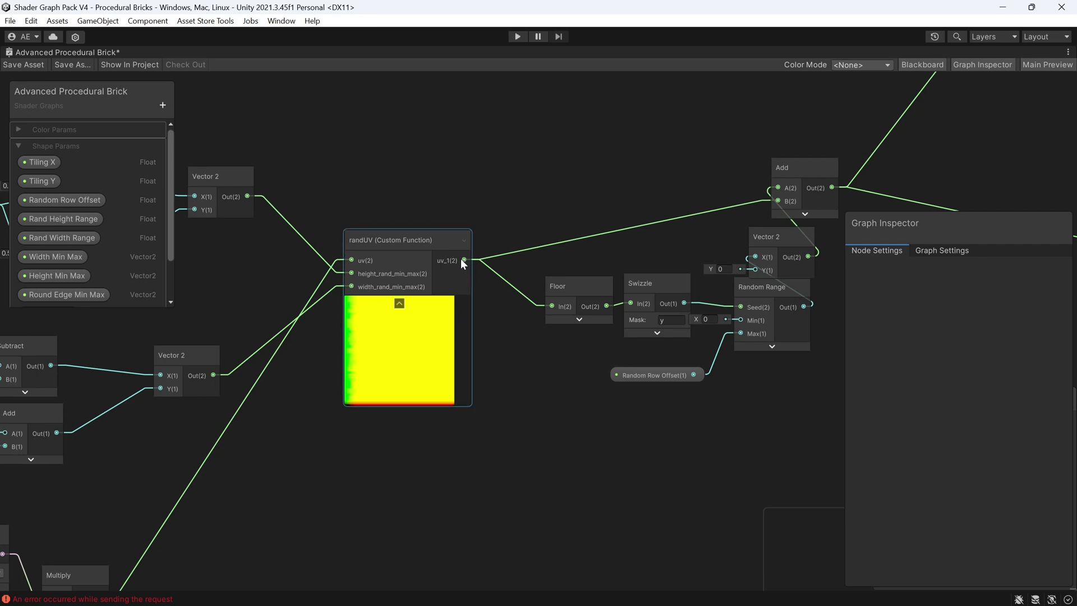
Step: Preview randUV's uv_1 output through a temporary Fraction node, and delete that node after viewing the pattern
left_click_drag(464, 259, 521, 171)
type("fr")
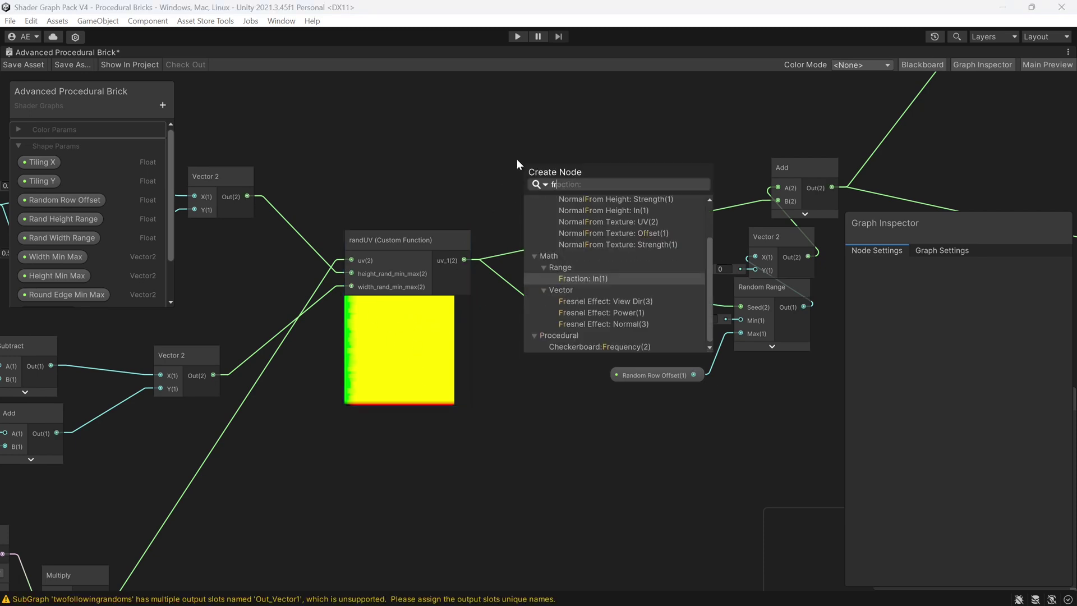
key("Return")
scroll(577, 245, "up", 3)
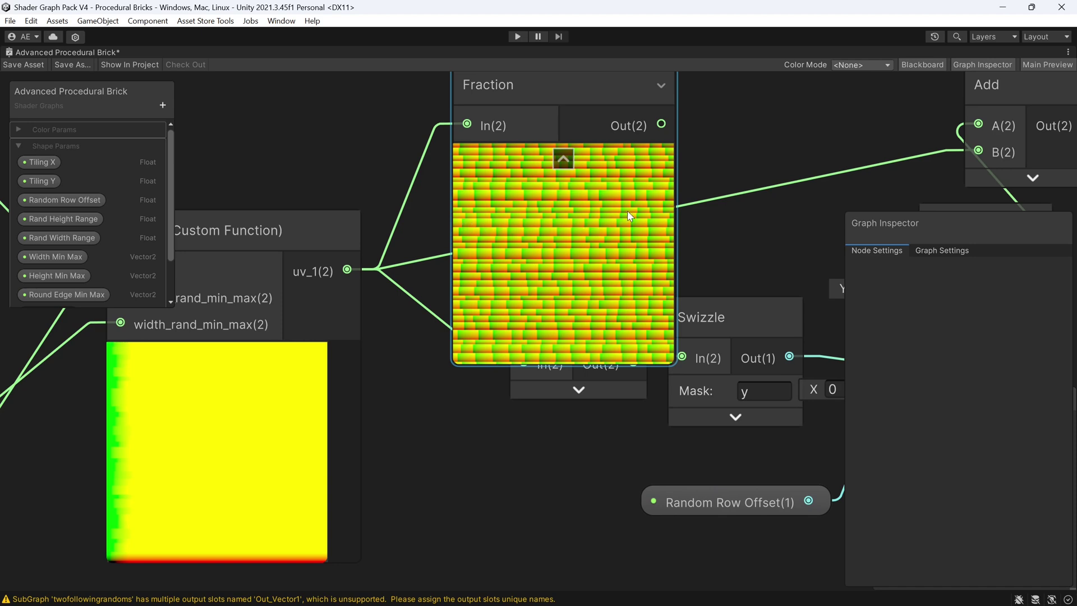
scroll(521, 303, "down", 3)
left_click_drag(529, 185, 524, 180)
key("Delete")
scroll(532, 193, "down", 2)
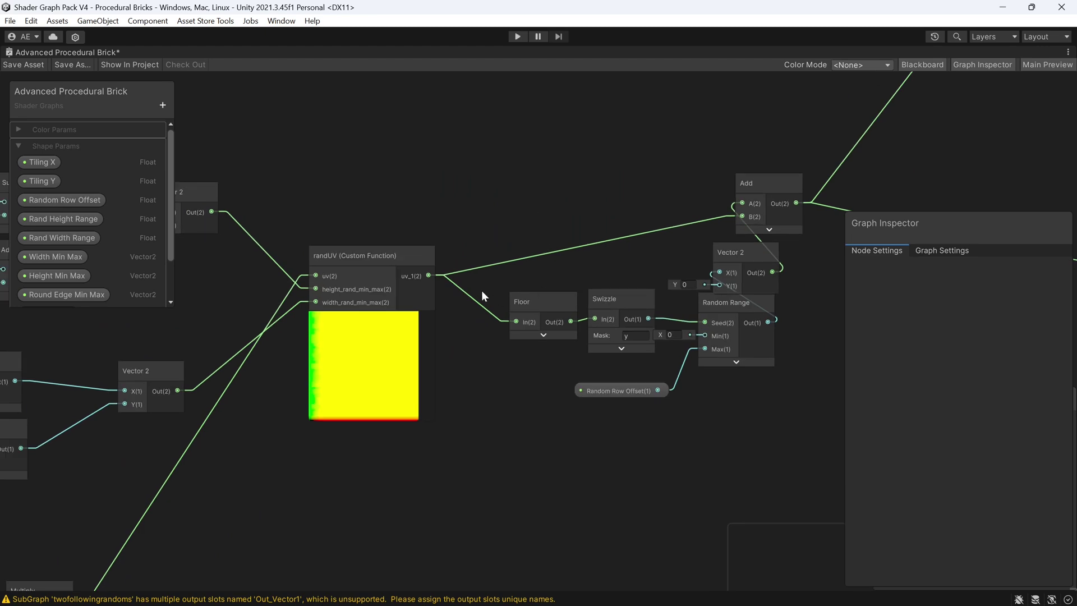
Step: Reposition the Random Range and Swizzle nodes of the random row offset branch, checking the Swizzle preview
middle_click_drag(563, 280, 369, 291)
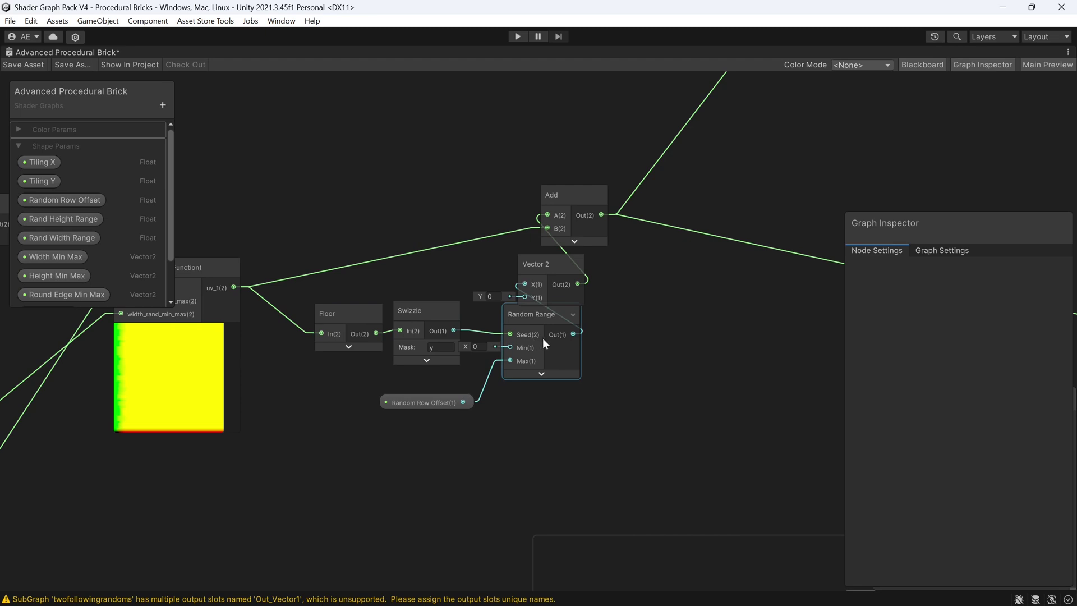
left_click_drag(543, 338, 566, 358)
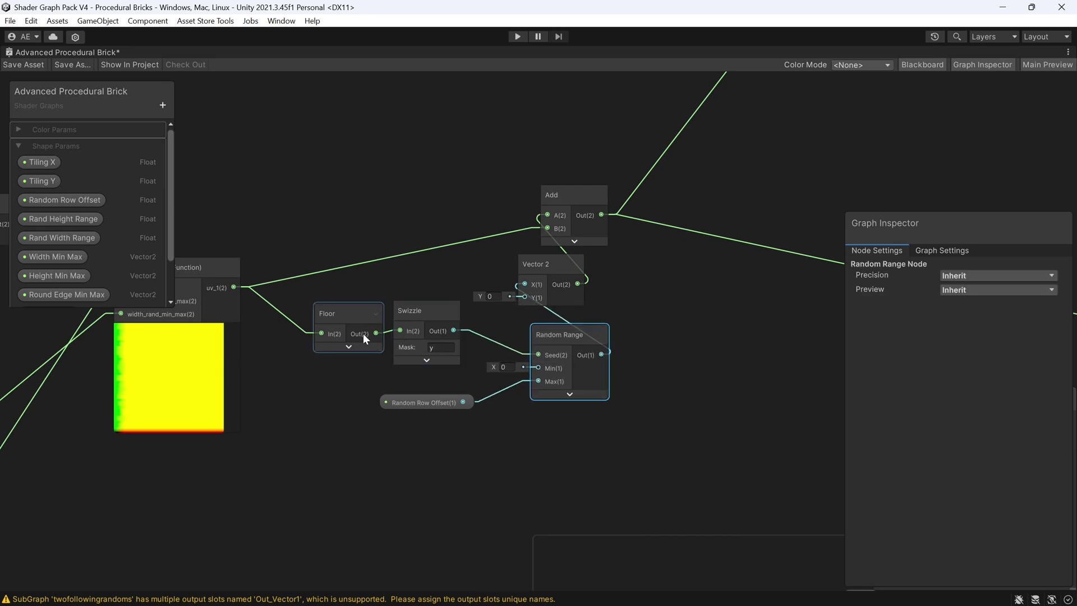
left_click(426, 361)
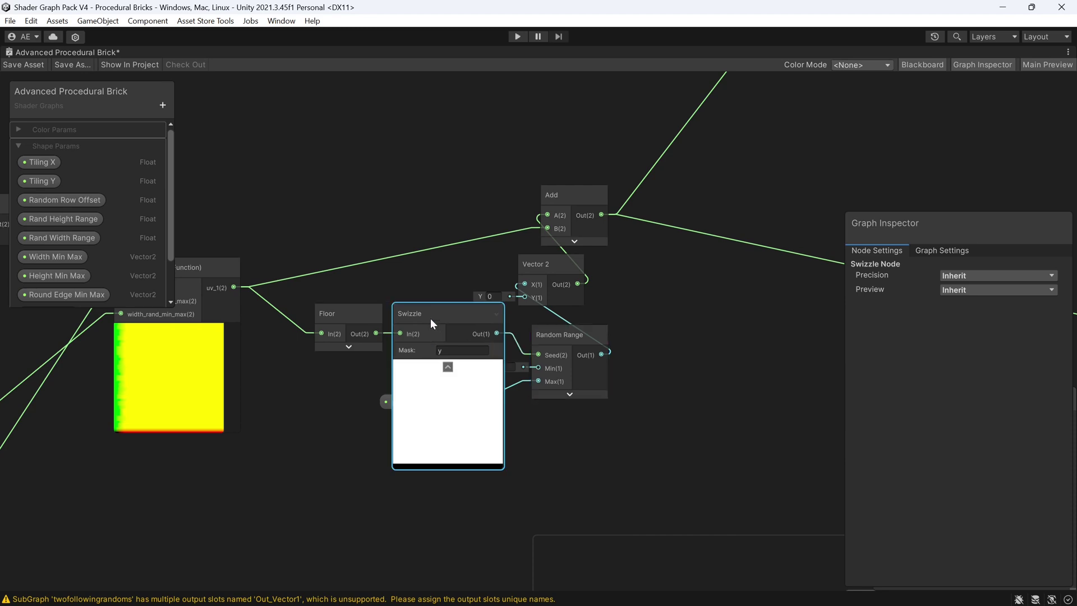
left_click(449, 351)
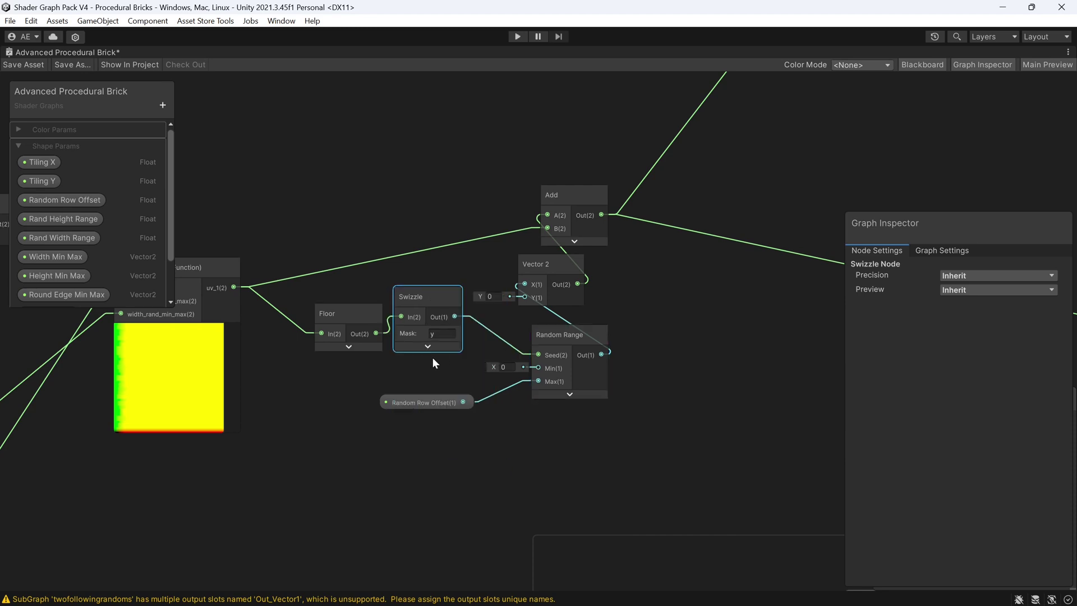
Step: Set the Random Row Offset property's default to 1 and inspect its effect in the Random Range node's preview
left_click(570, 395)
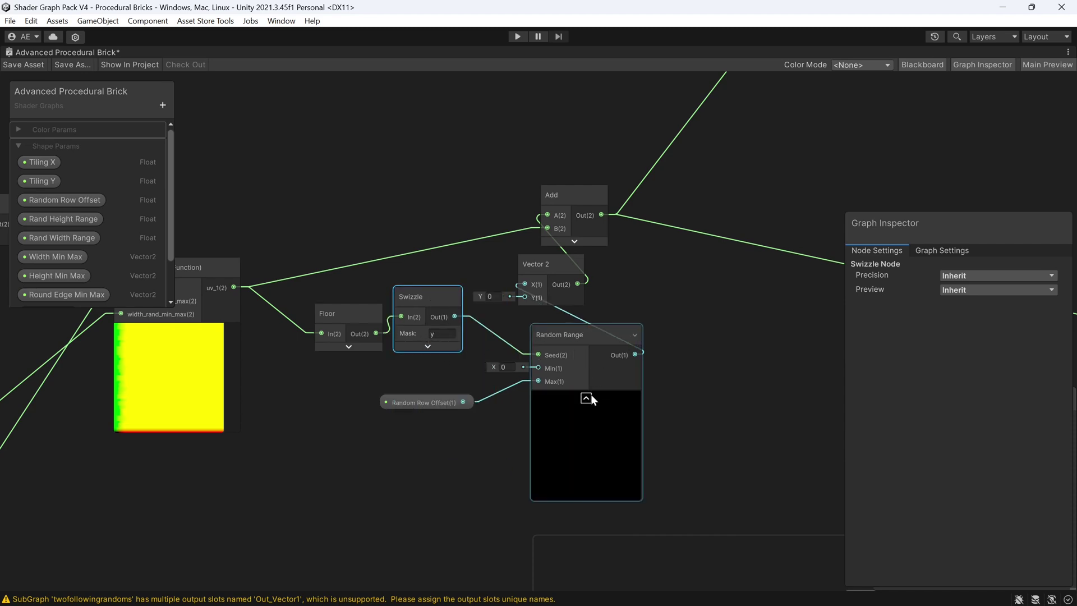
left_click(427, 400)
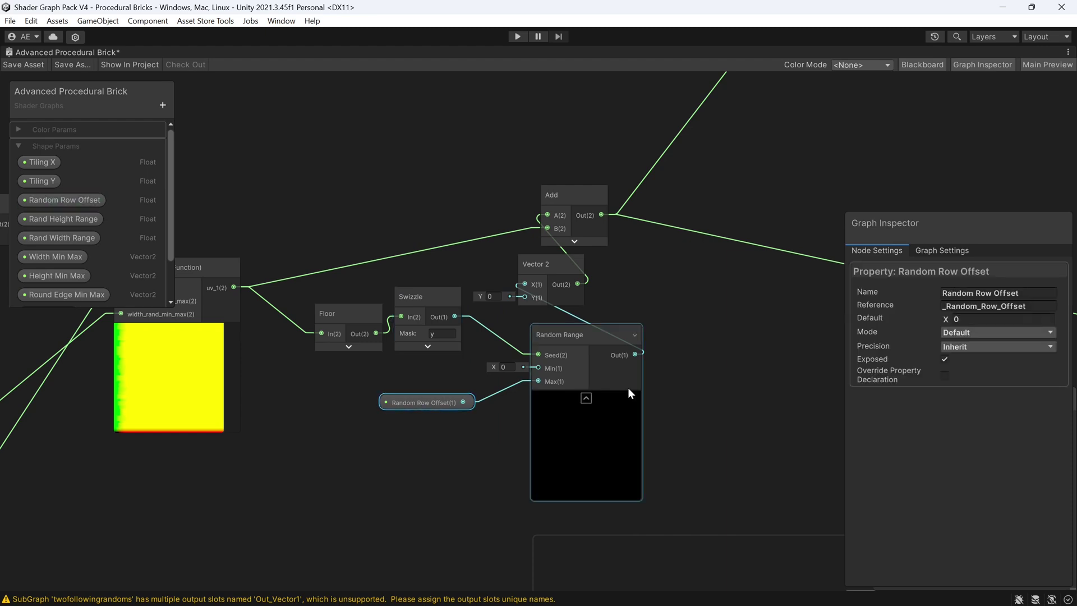
left_click(965, 317)
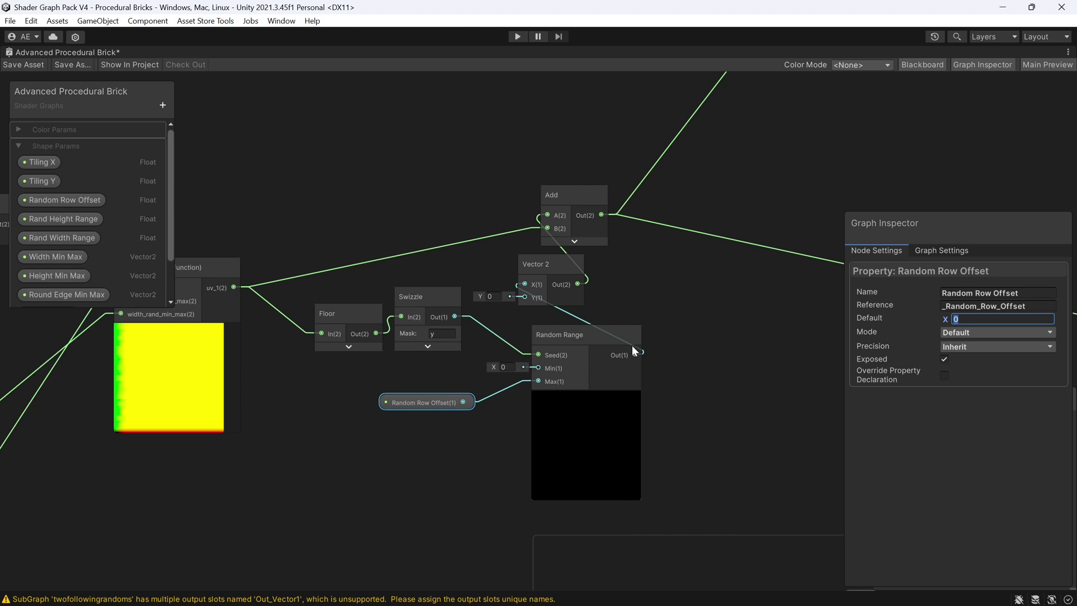
type("1")
left_click(755, 335)
left_click(635, 466)
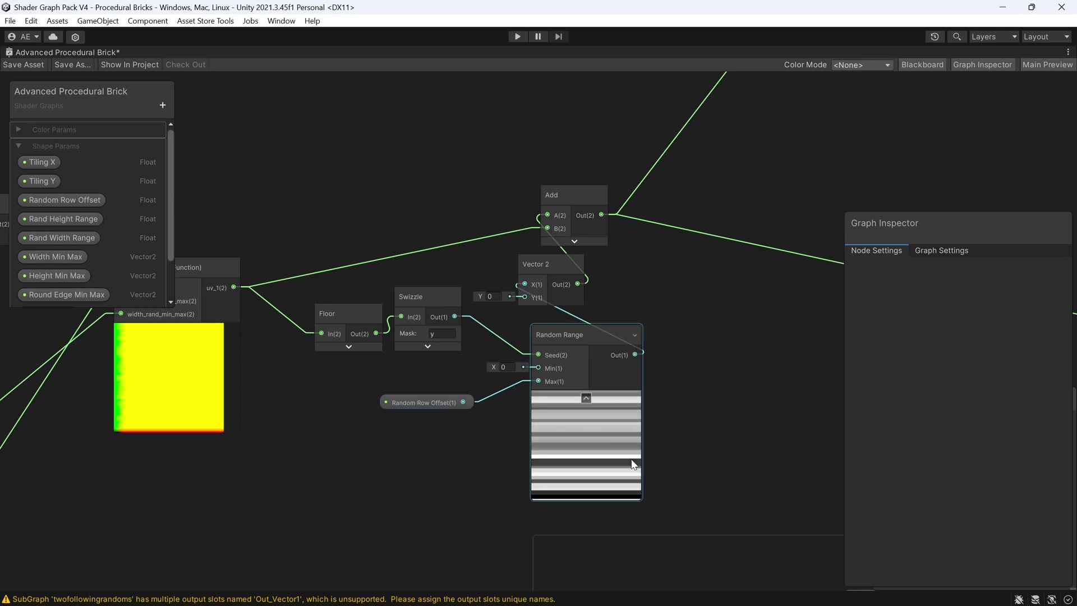
scroll(630, 474, "up", 3)
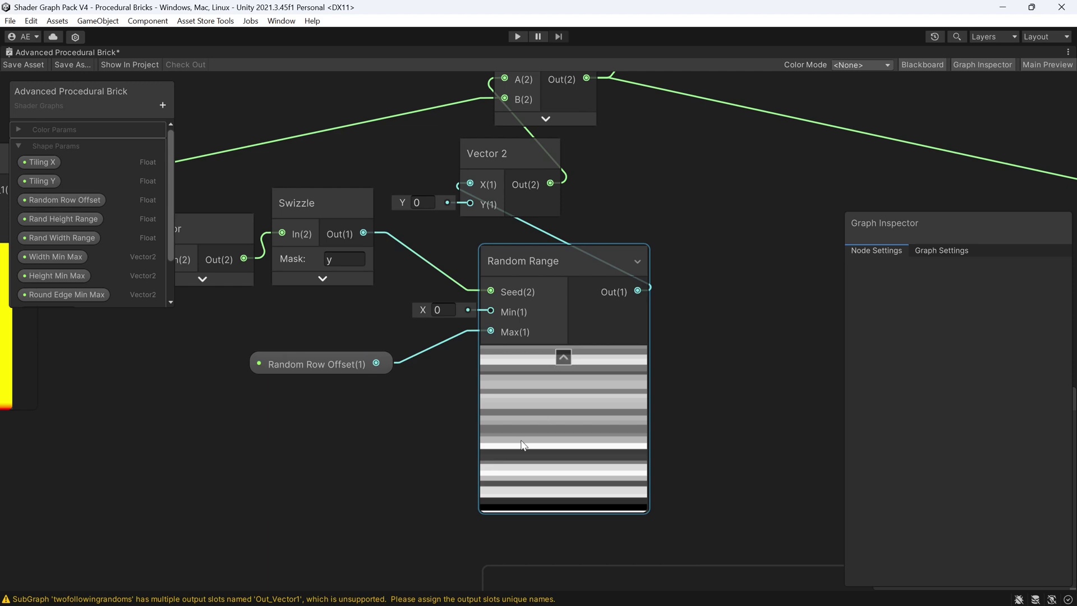
left_click(564, 358)
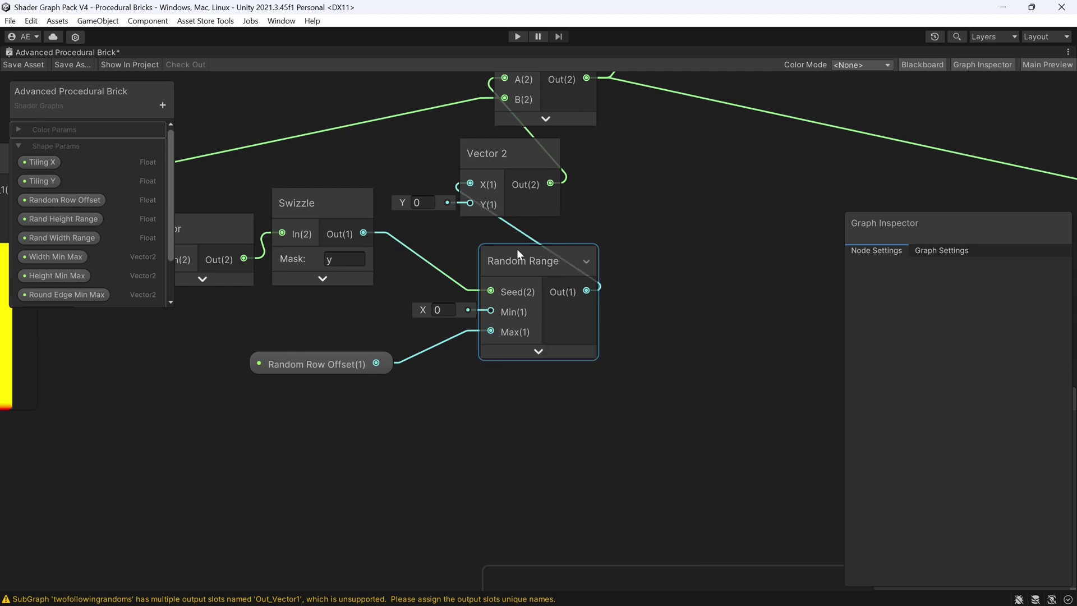
Step: Move the Add node that combines the row offset with the randUV output farther from the Vector 2 node
scroll(517, 230, "up", 1)
middle_click_drag(517, 230, 505, 406)
scroll(505, 406, "down", 3)
left_click_drag(517, 291, 564, 292)
right_click(566, 290)
left_click(458, 354)
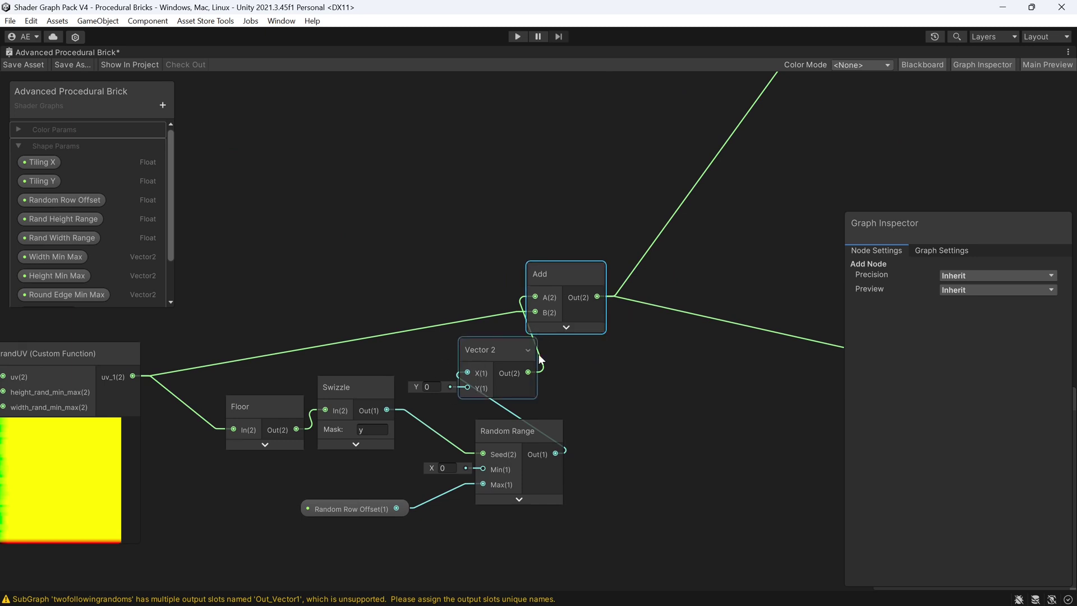
Step: Find the Noise for UV (brick edges) group and show the settings of its Noise texture property
scroll(633, 304, "down", 3)
middle_click_drag(633, 304, 399, 305)
scroll(459, 366, "down", 3)
scroll(418, 336, "up", 2)
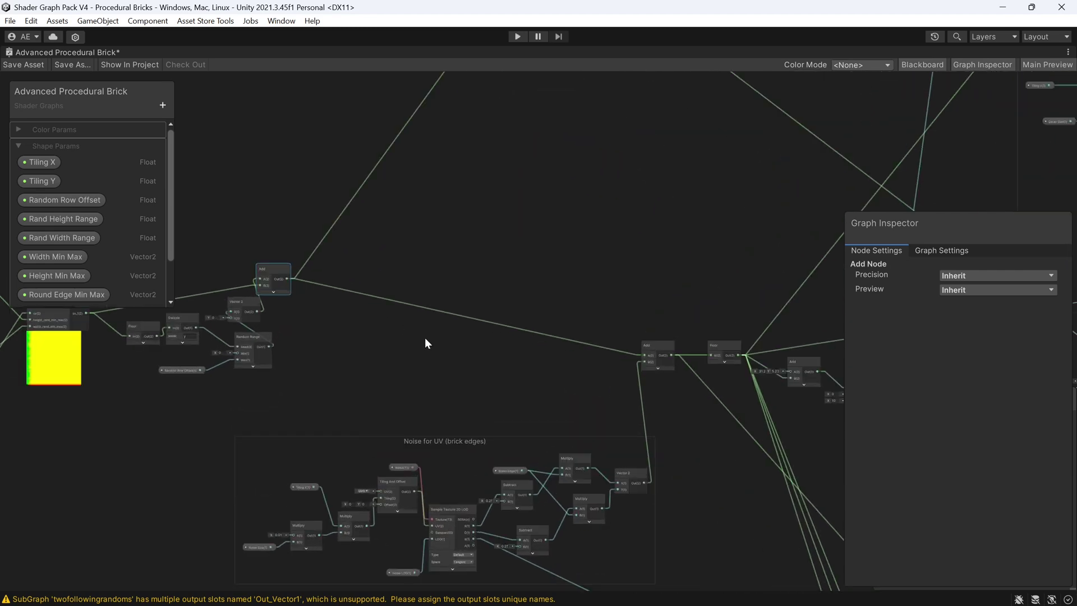
scroll(422, 337, "up", 2)
mouse_move(361, 375)
middle_mouse_down()
mouse_move(396, 307)
mouse_move(402, 513)
middle_mouse_up()
scroll(487, 312, "down", 4)
mouse_move(494, 285)
middle_mouse_down()
mouse_move(453, 484)
mouse_move(422, 283)
mouse_move(531, 198)
mouse_move(550, 169)
middle_mouse_up()
scroll(465, 303, "up", 3)
scroll(549, 168, "up", 2)
scroll(532, 226, "down", 1)
middle_click_drag(531, 226, 478, 278)
left_click(399, 287)
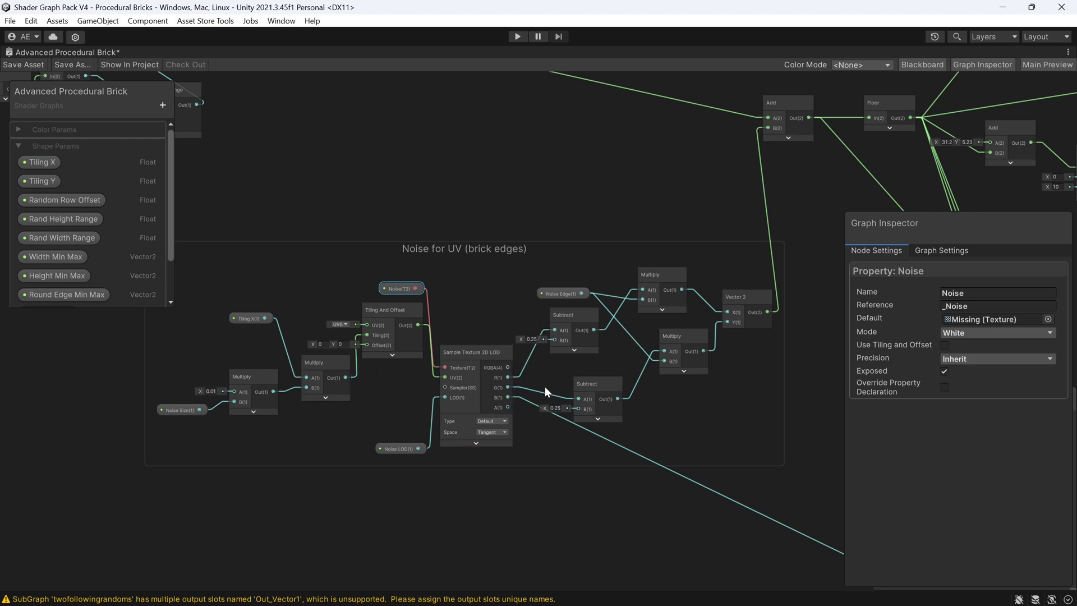
Step: Trace the brick edge noise from Sample Texture 2D LOD through Vector 2 to the Add node ahead of Floor
scroll(534, 411, "up", 2)
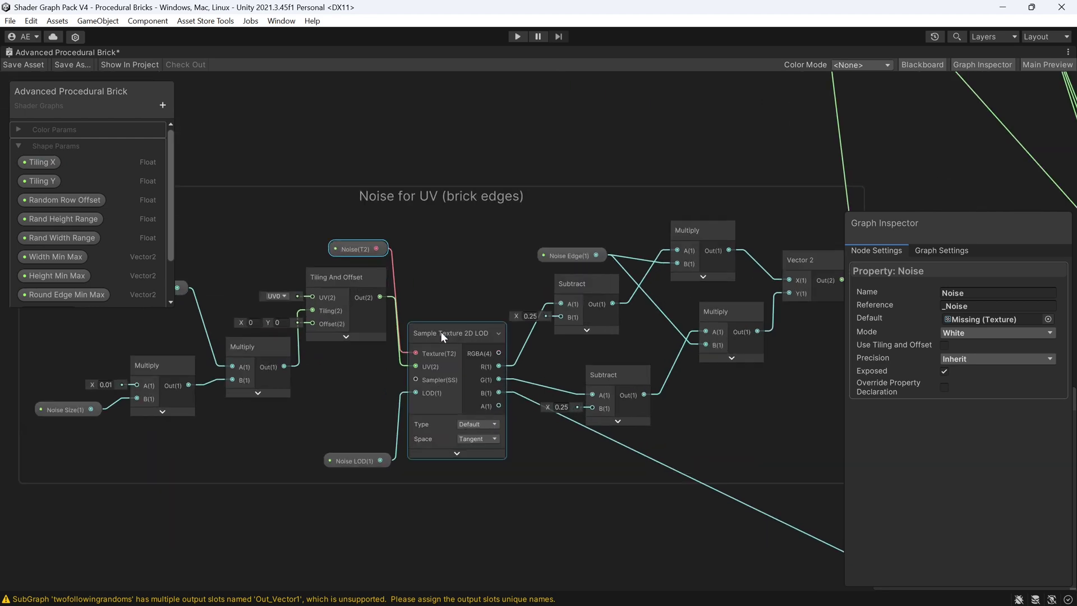
middle_click_drag(490, 310, 282, 359)
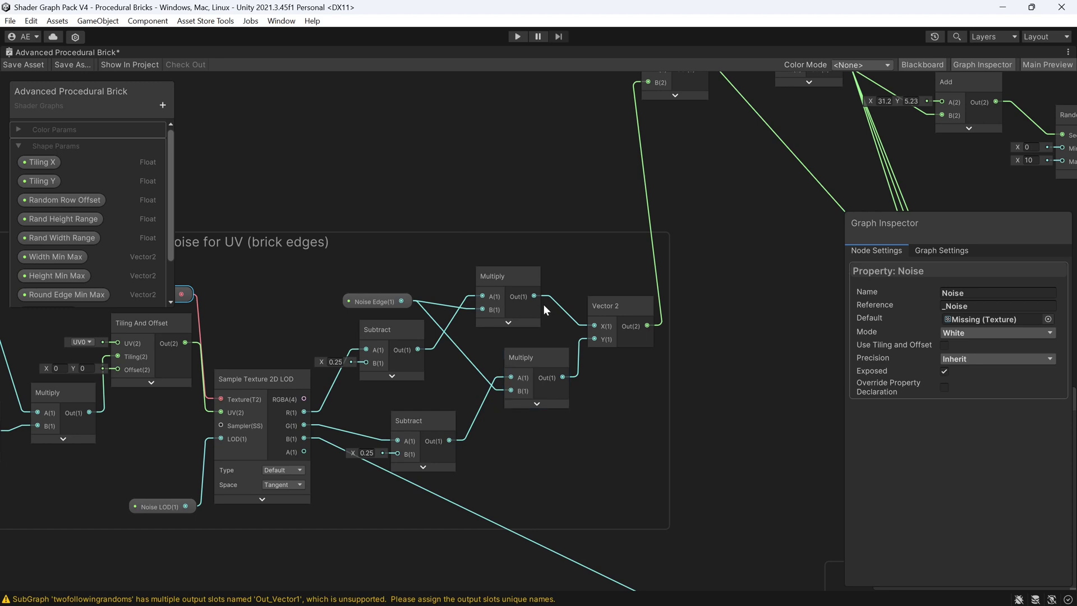
scroll(624, 295, "down", 2)
middle_click_drag(625, 295, 582, 446)
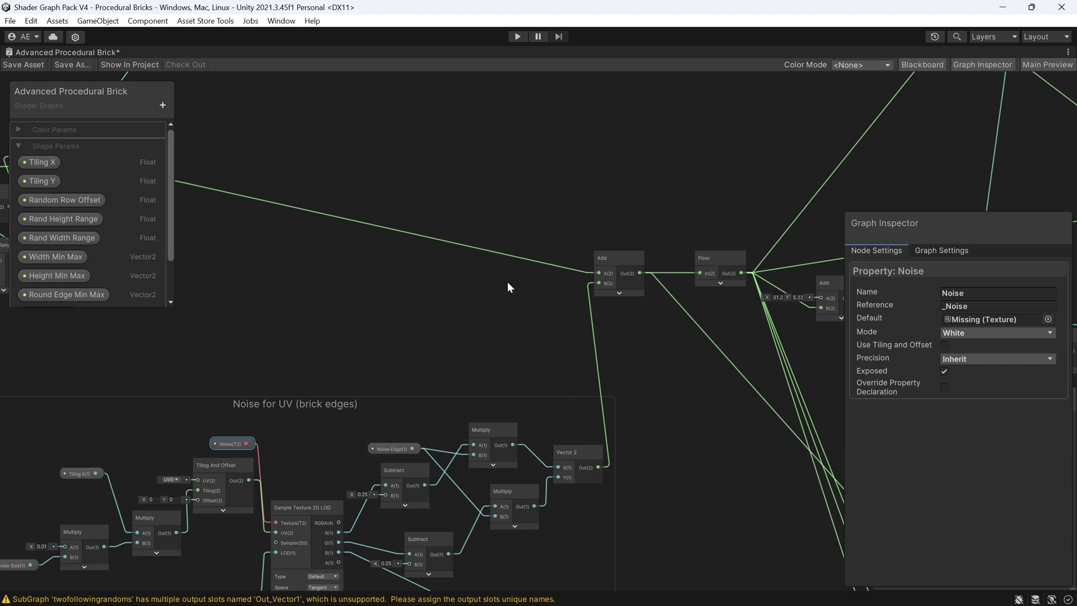
Step: Deselect the Noise property and follow Sample Texture 2D LOD's B output toward the Bricks with random dimensions group
right_click(510, 312)
left_click(426, 223)
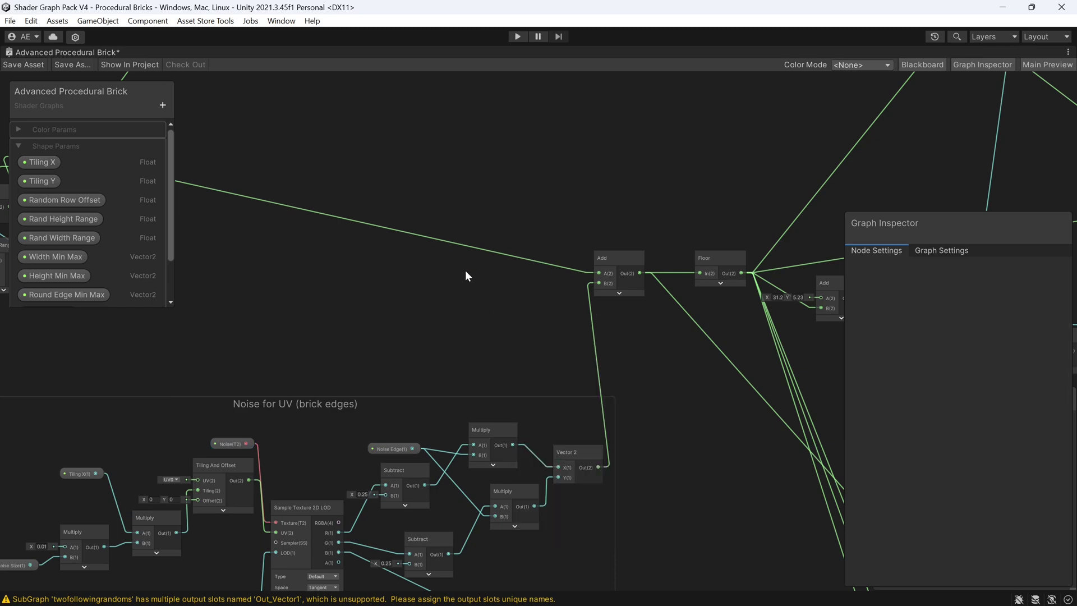
scroll(434, 354, "down", 1)
middle_click_drag(434, 357, 495, 159)
scroll(471, 423, "up", 4)
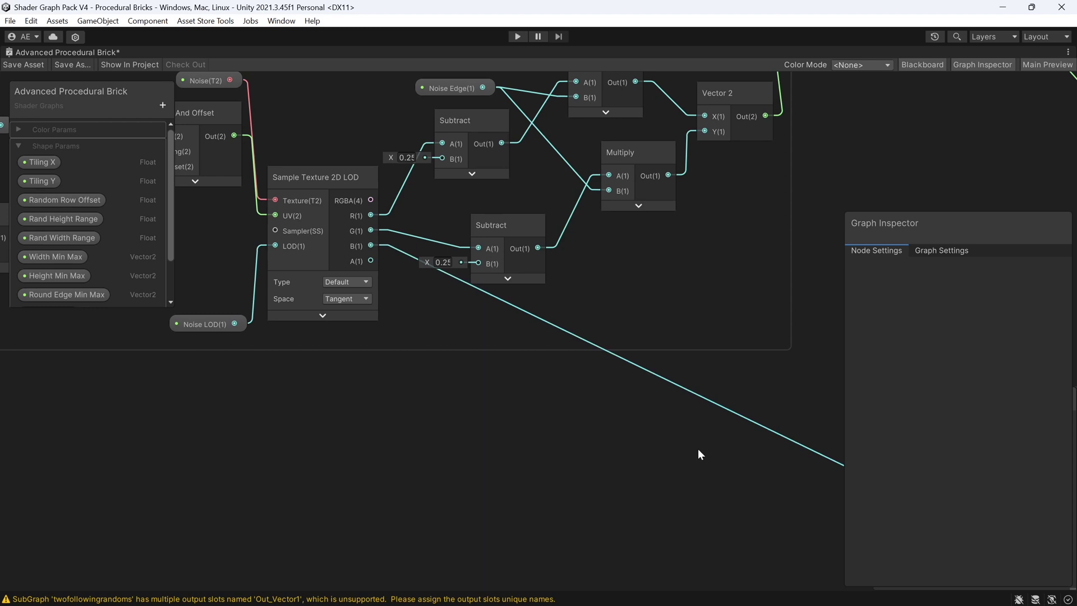
scroll(699, 452, "down", 2)
middle_click_drag(697, 451, 384, 240)
scroll(441, 295, "down", 2)
middle_click_drag(656, 369, 156, 261)
scroll(402, 302, "down", 1)
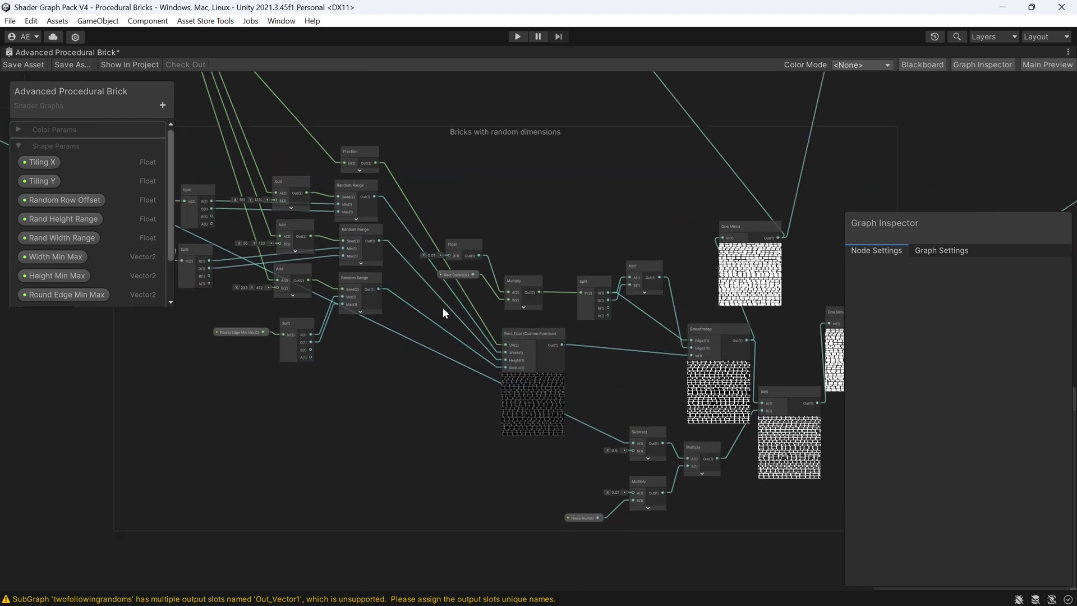
middle_click_drag(442, 307, 491, 335)
scroll(265, 187, "up", 2)
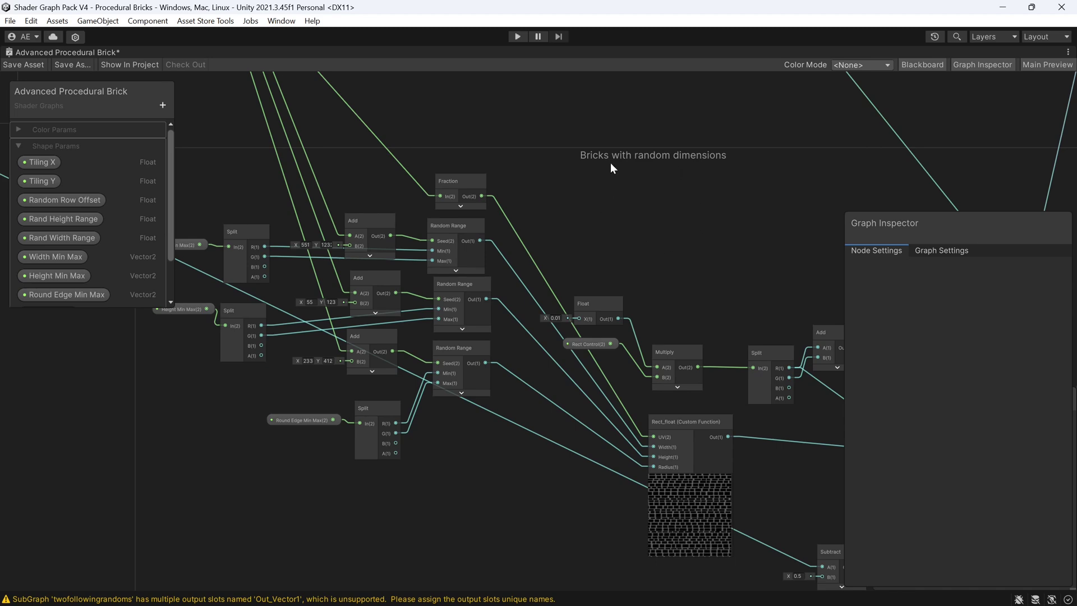
Step: Trace the Add and Floor outputs down to the Fraction and Add nodes in the Bricks with random dimensions group
middle_click_drag(284, 202, 428, 197)
scroll(427, 197, "up", 2)
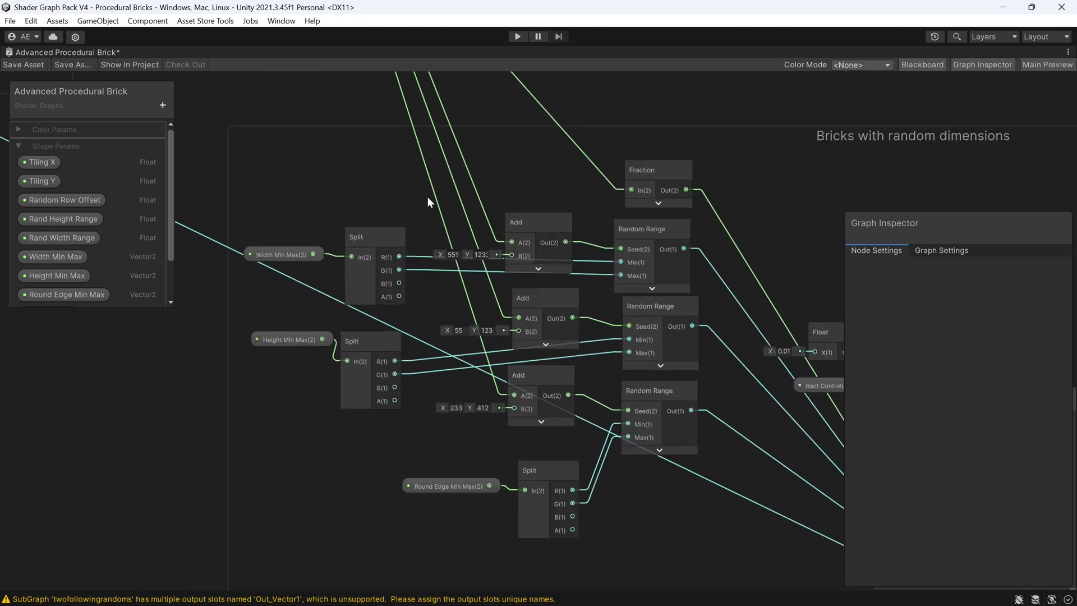
scroll(432, 182, "down", 3)
middle_click_drag(394, 141, 549, 455)
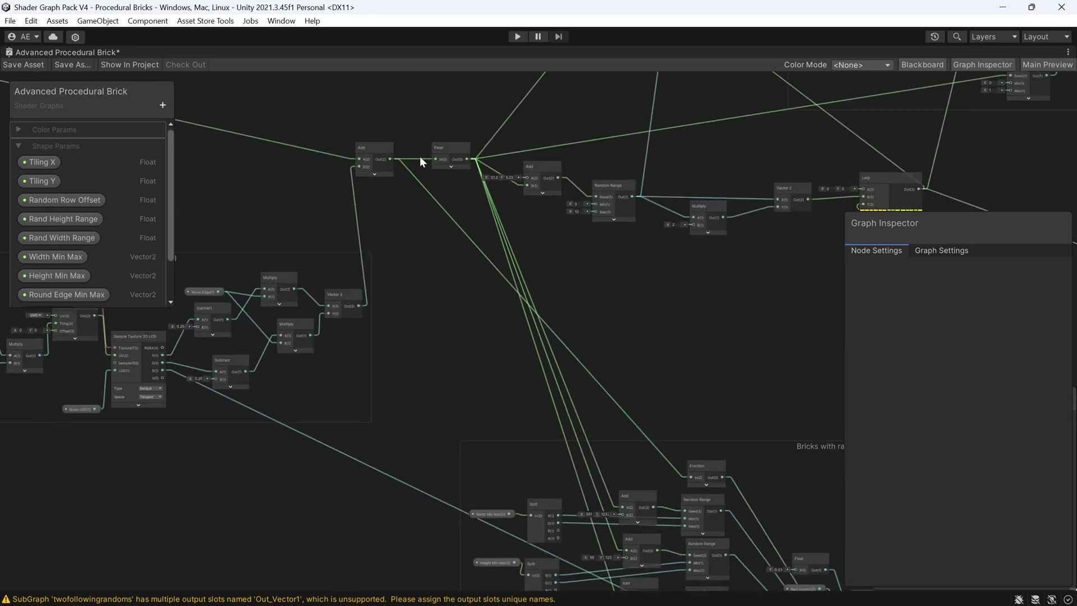
middle_click_drag(526, 389, 426, 123)
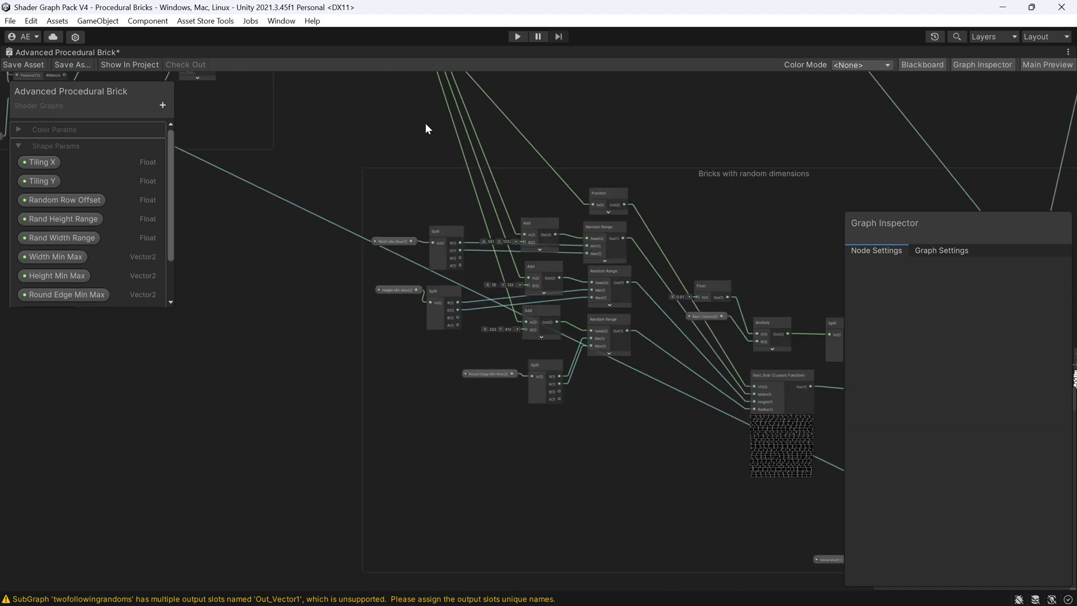
Step: Examine how Width Min Max, Height Min Max and Round Edge Min Max feed the three Random Range nodes
scroll(472, 206, "up", 5)
middle_click_drag(630, 340, 550, 289)
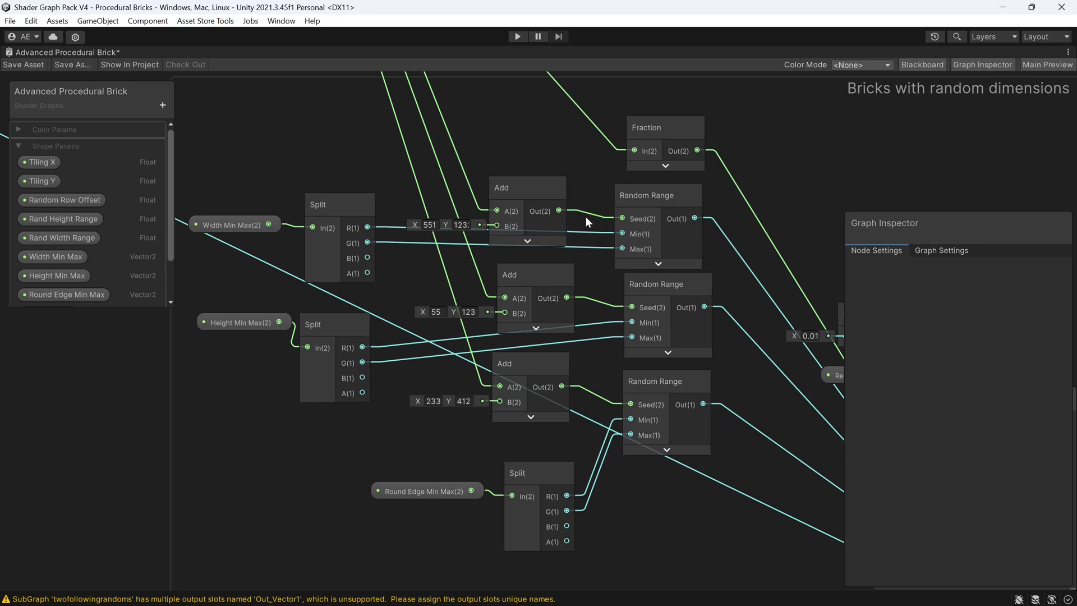
middle_click_drag(562, 200, 551, 234)
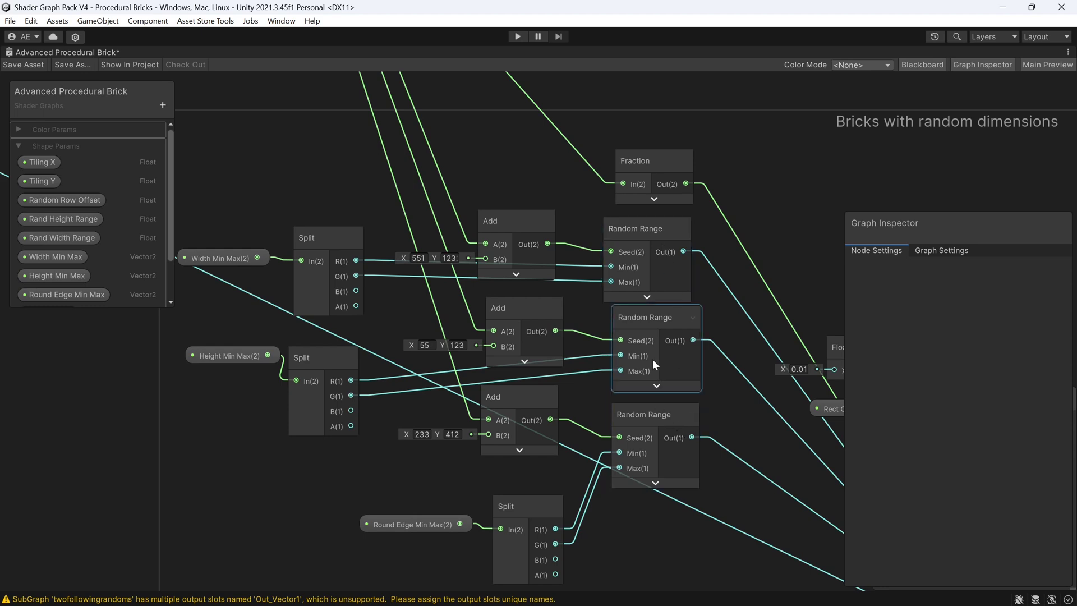
middle_click_drag(441, 220, 480, 222)
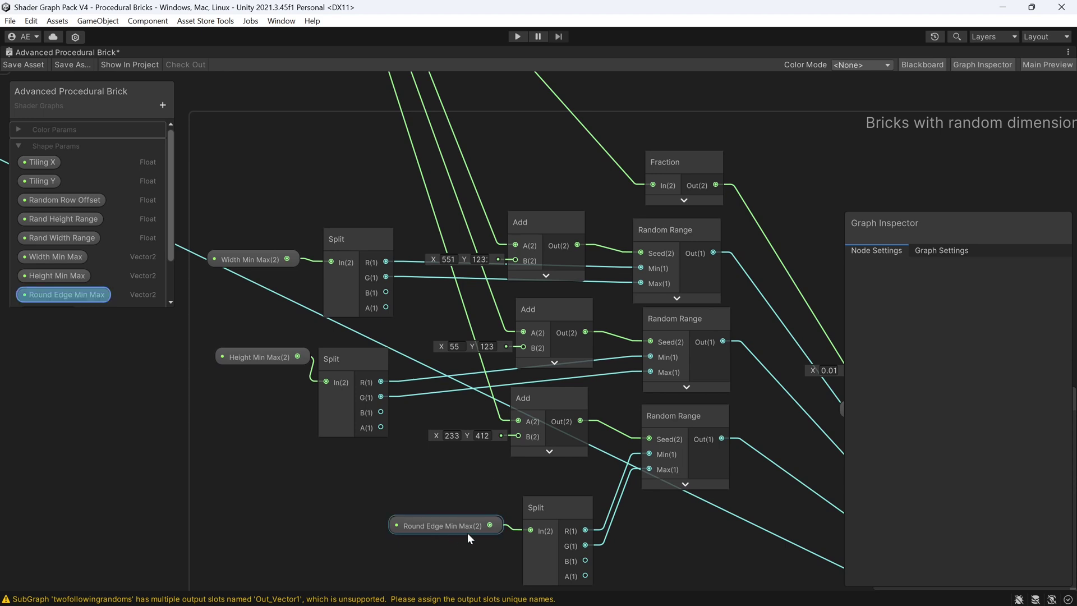
Step: Follow the Fraction and Random Range outputs into the UV, Width, Height and Radius inputs of the Rect_float custom function
middle_click_drag(637, 491, 170, 478)
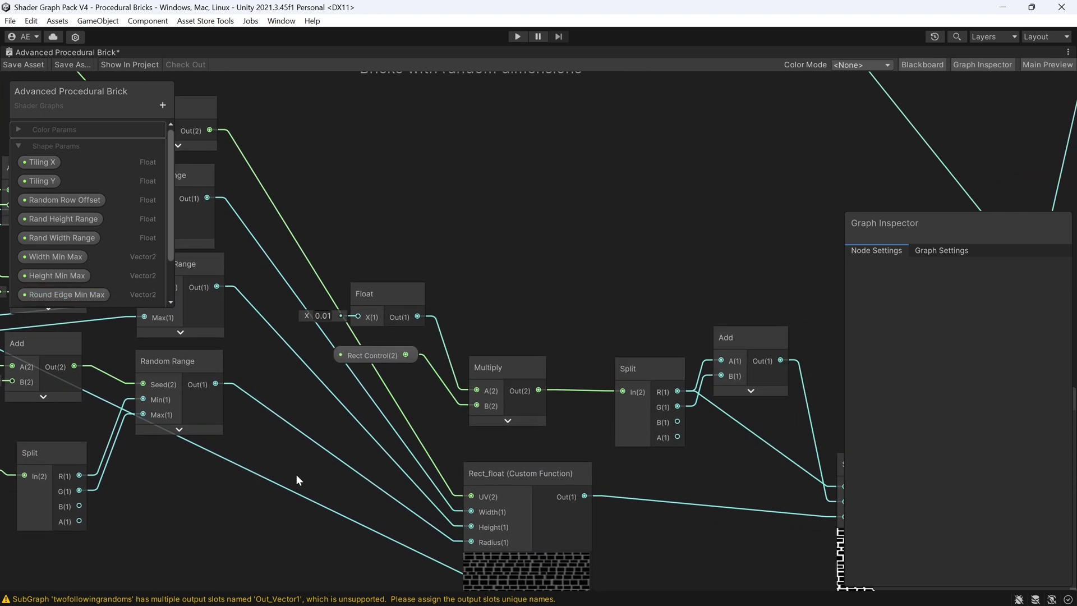
middle_click_drag(282, 463, 327, 266)
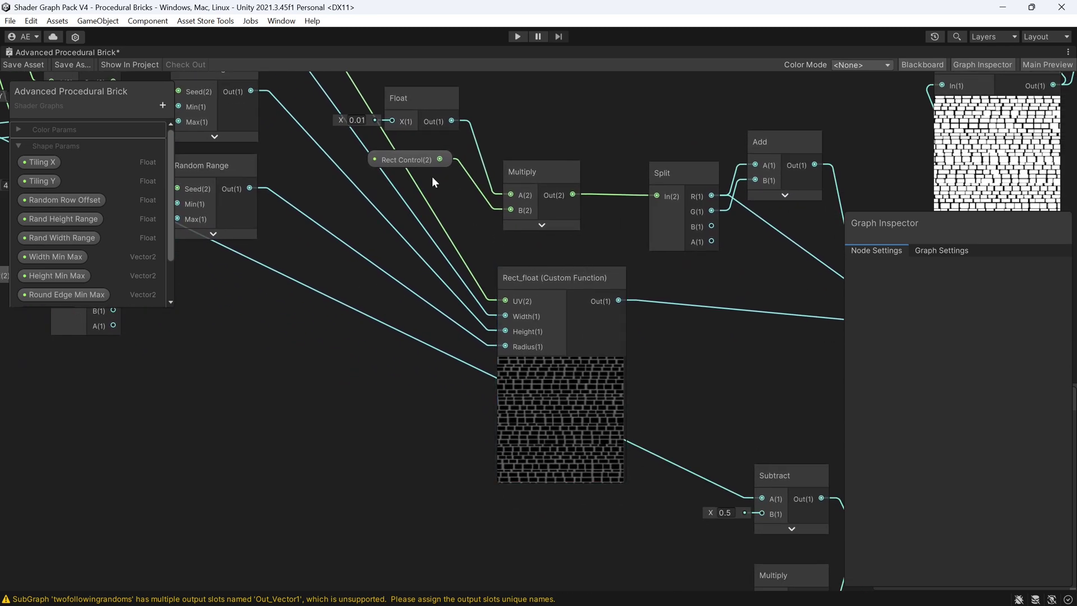
middle_click_drag(339, 108, 466, 297)
middle_click_drag(575, 442, 387, 271)
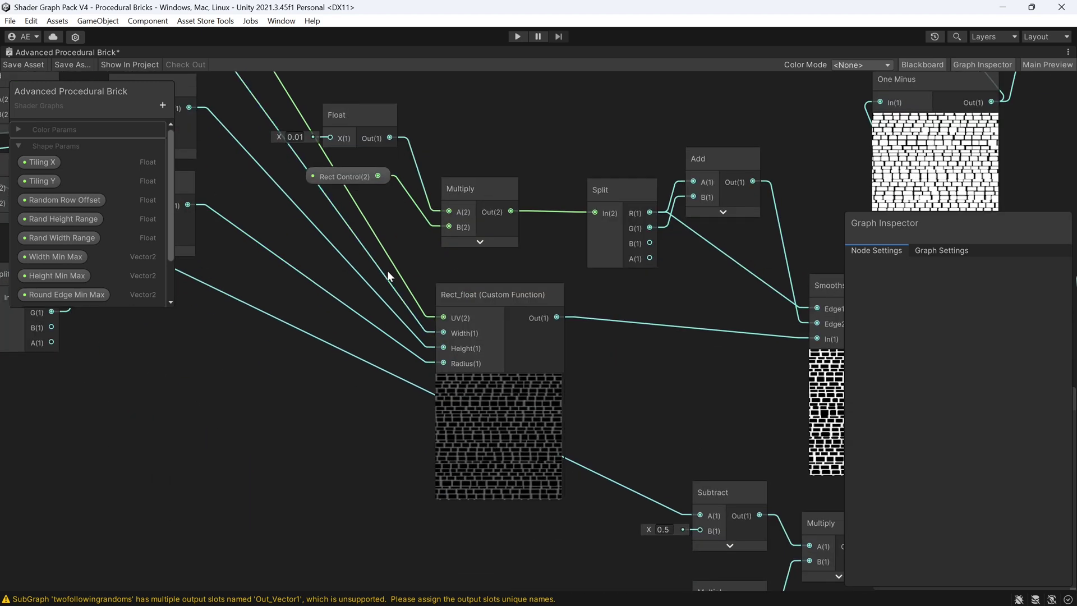
Step: Show the Rect_float custom function's settings in a widened Graph Inspector and read its HLSL body against the node preview
scroll(475, 250, "up", 2)
left_click(489, 268)
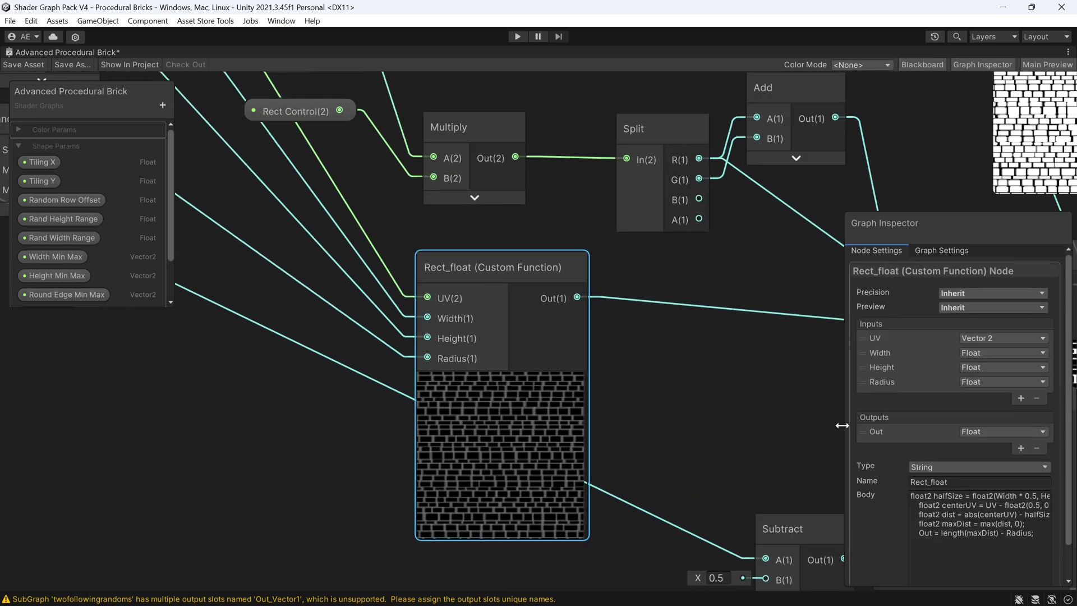
left_click_drag(842, 416, 715, 416)
left_click_drag(919, 543, 781, 496)
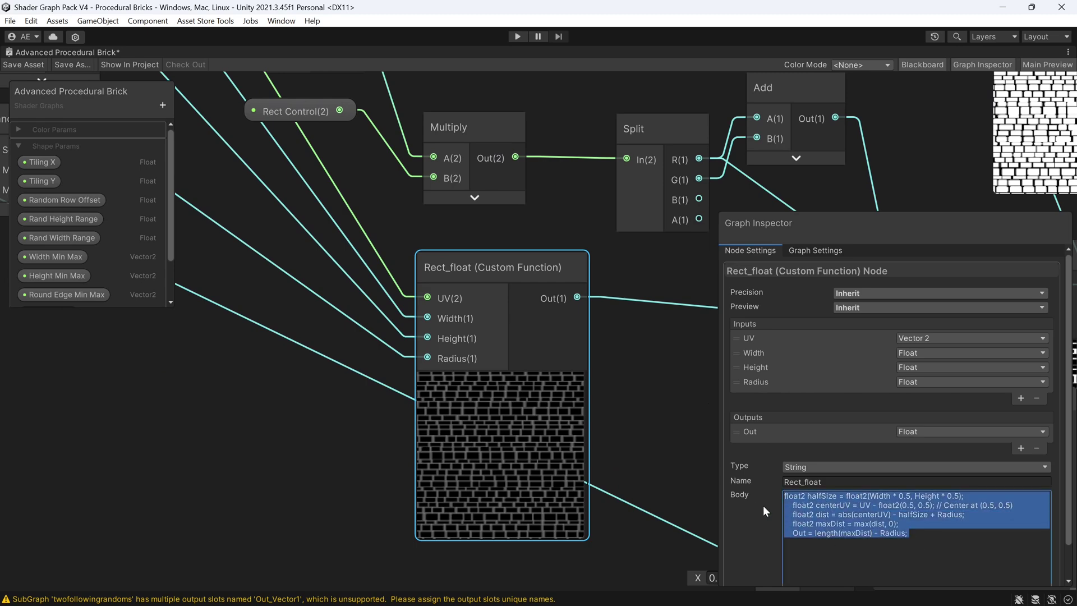
left_click(871, 539)
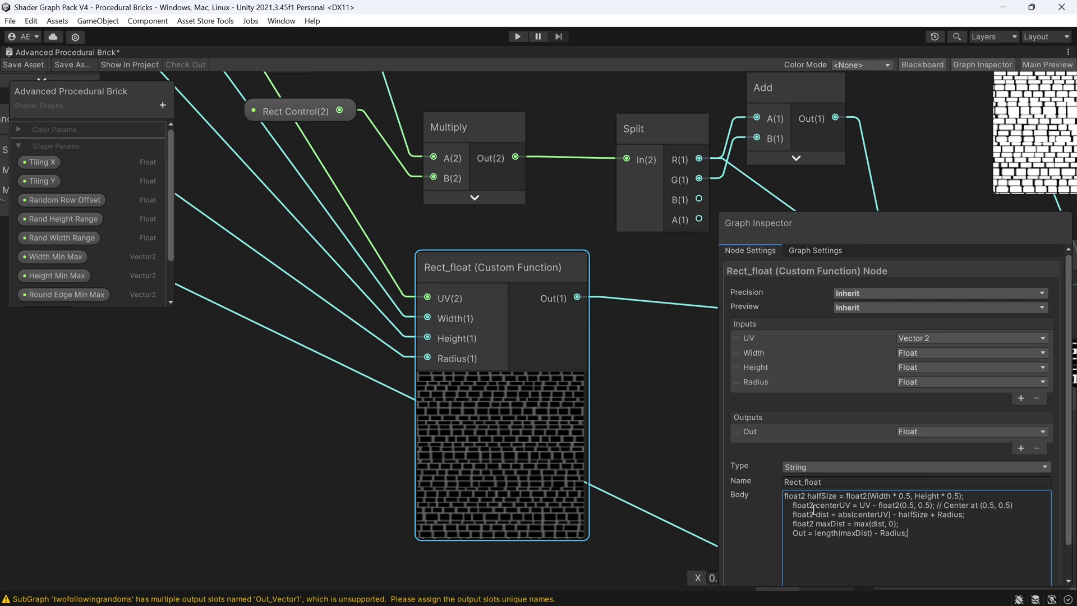
mouse_move(497, 395)
mouse_move(524, 431)
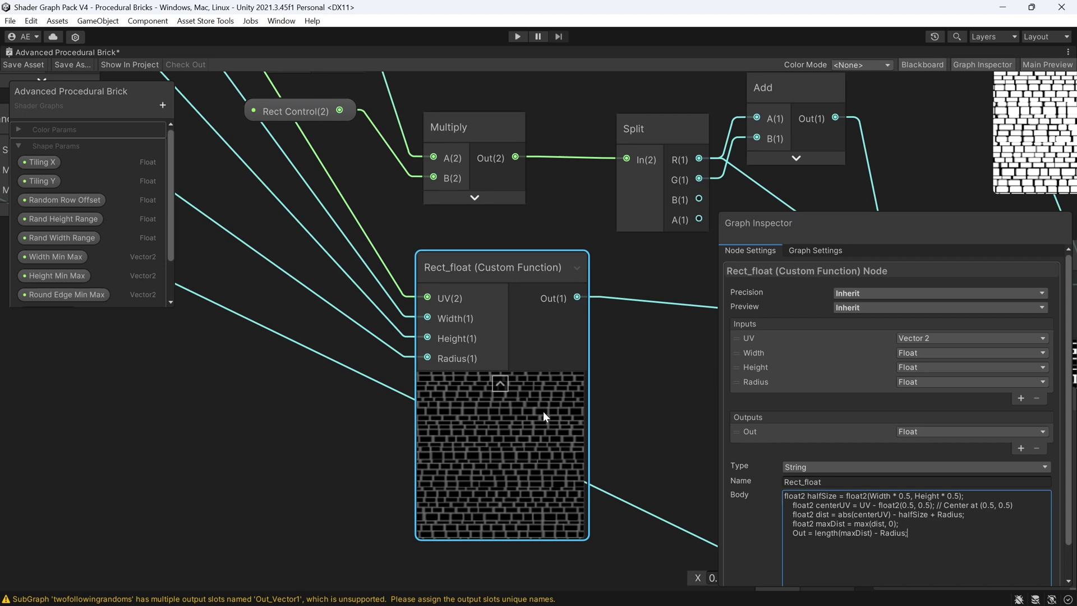
Step: Deselect Rect_float, narrow the Graph Inspector and examine how Rect_float and Rect Control lead into Smoothstep
left_click(651, 348)
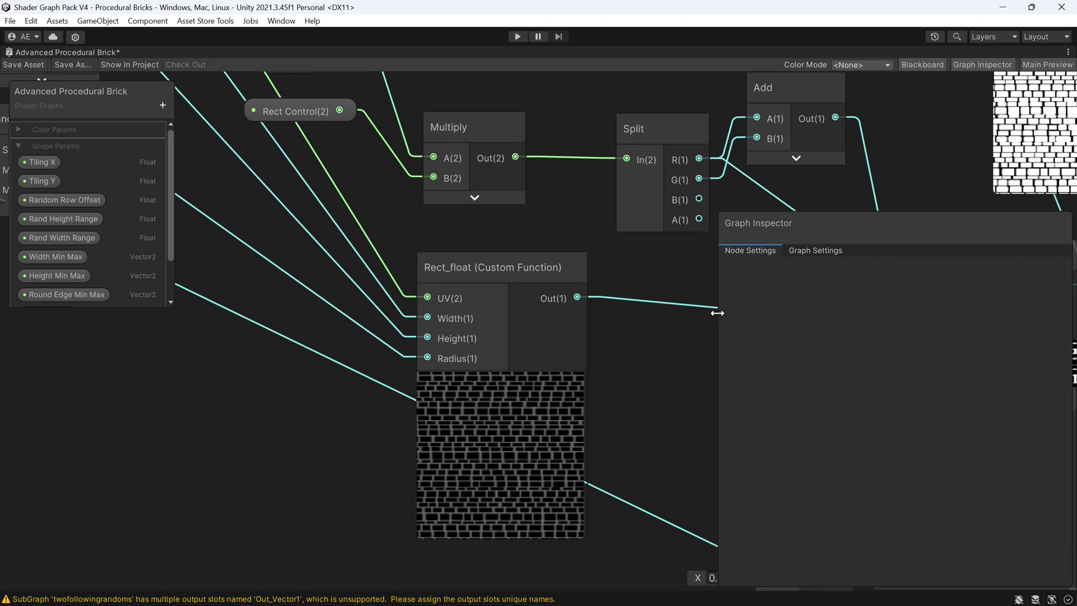
left_click_drag(718, 310, 895, 312)
scroll(762, 364, "down", 3)
middle_click_drag(762, 365, 491, 344)
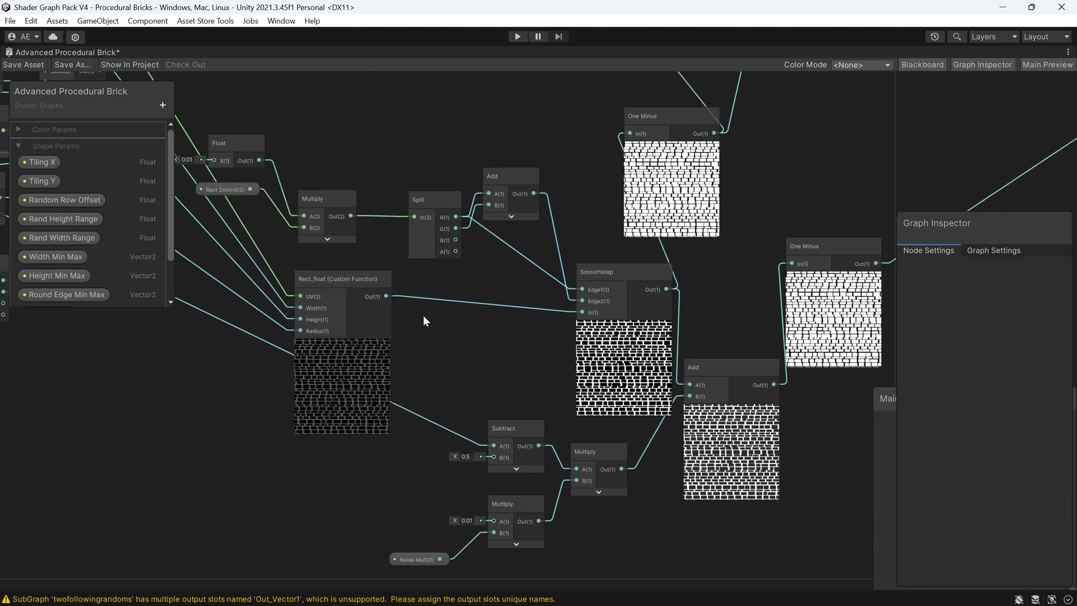
middle_click_drag(376, 274, 446, 288)
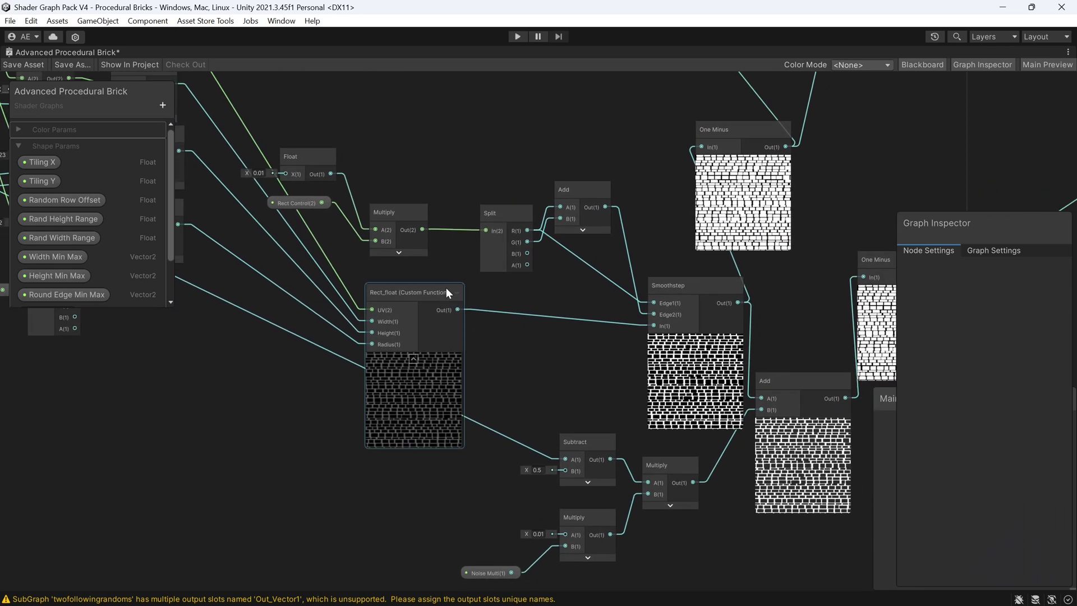
Step: Move the Add node farther from Split and the Smoothstep node closer to Rect_float
scroll(446, 288, "up", 1)
middle_click_drag(533, 323, 506, 292)
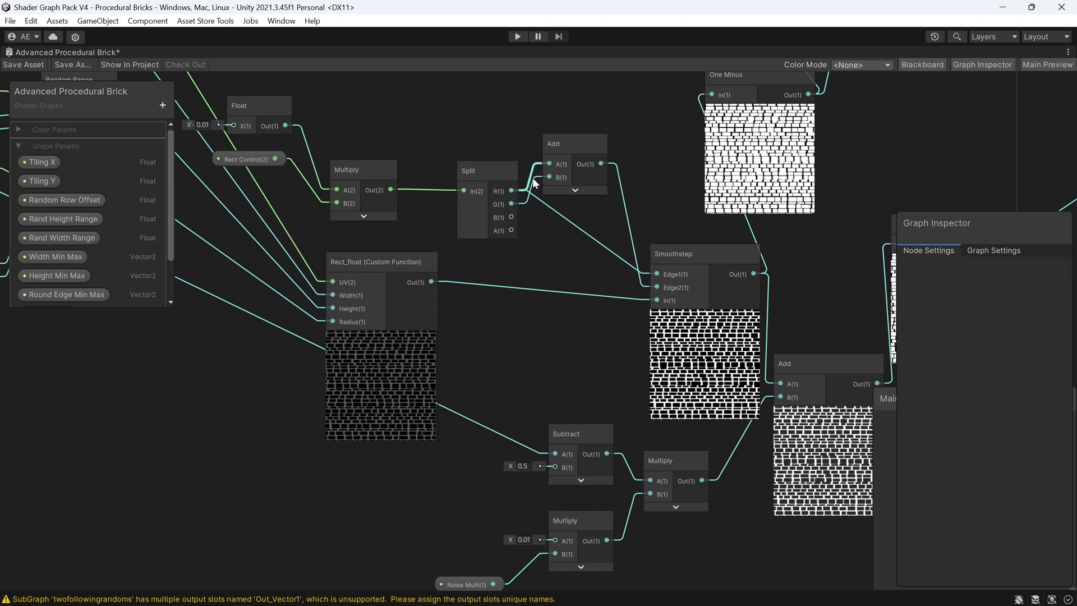
left_click_drag(577, 161, 601, 156)
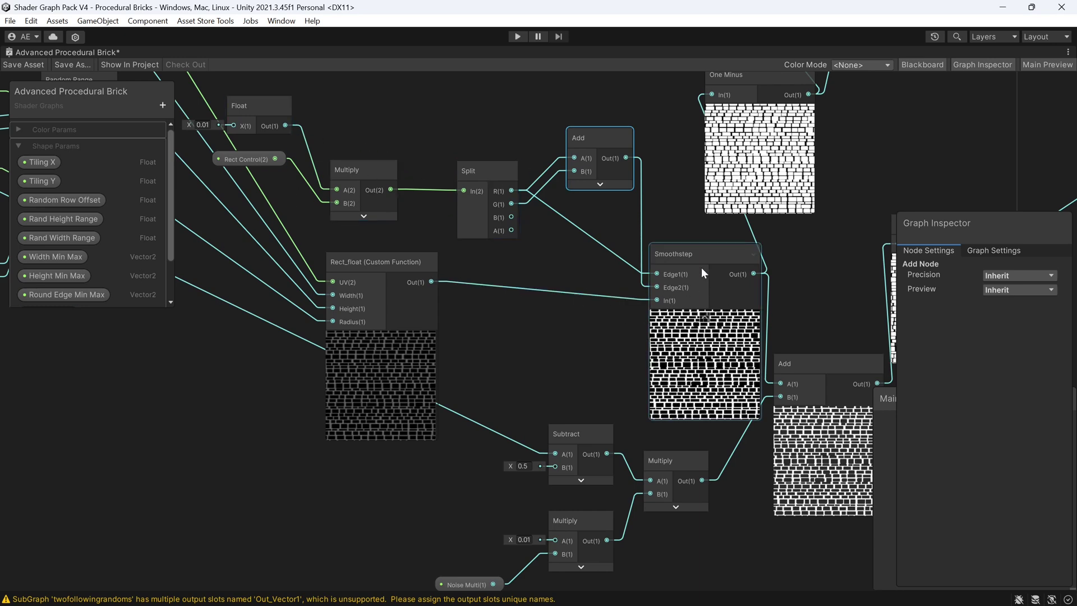
left_click_drag(701, 267, 667, 265)
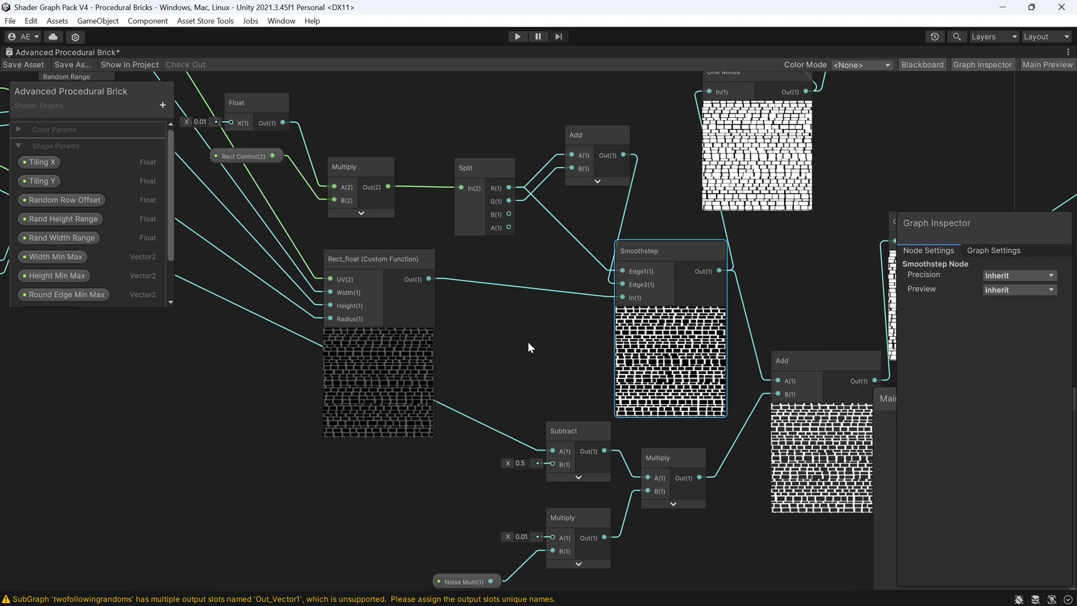
Step: Trace the noise branch through Subtract and the Noise Multi Multiply nodes to the Add node that combines it with Smoothstep
middle_click_drag(527, 341, 854, 437)
scroll(407, 274, "down", 1)
scroll(854, 437, "down", 2)
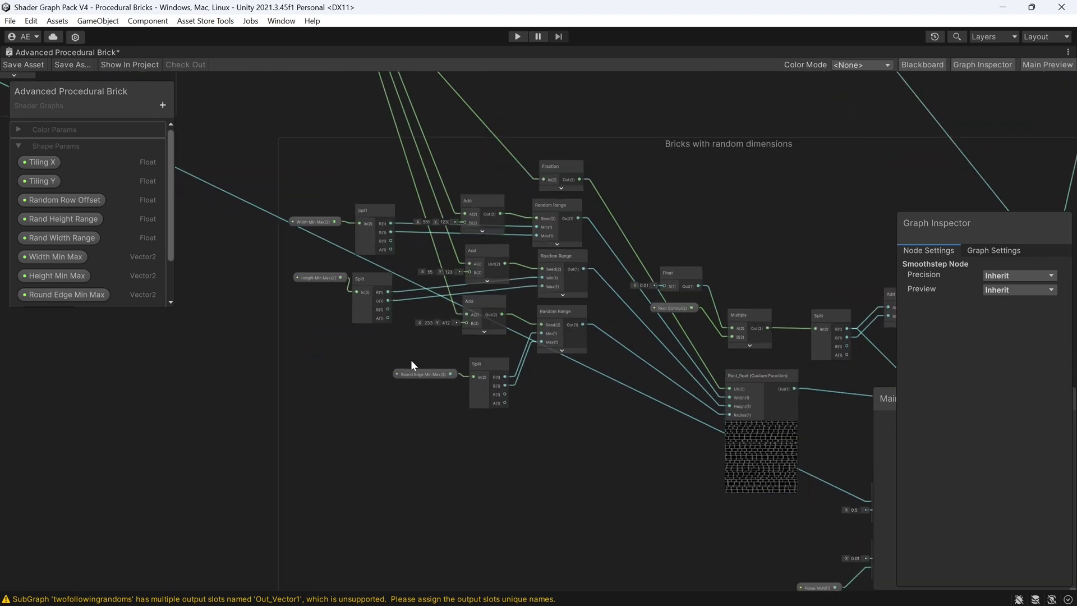
middle_click_drag(213, 312, 258, 220)
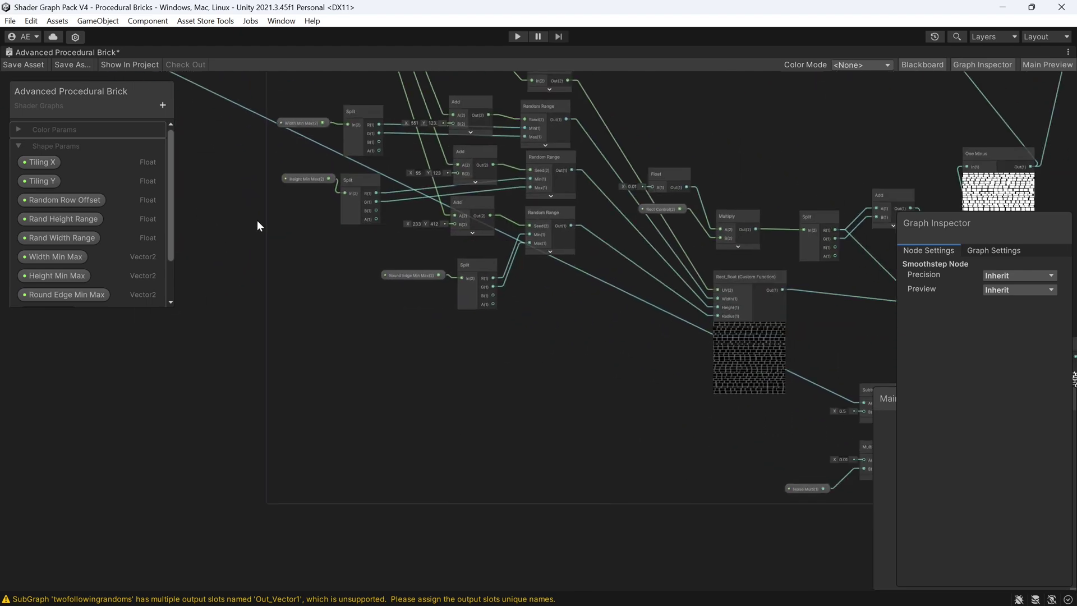
middle_click_drag(716, 413, 364, 322)
scroll(451, 321, "up", 4)
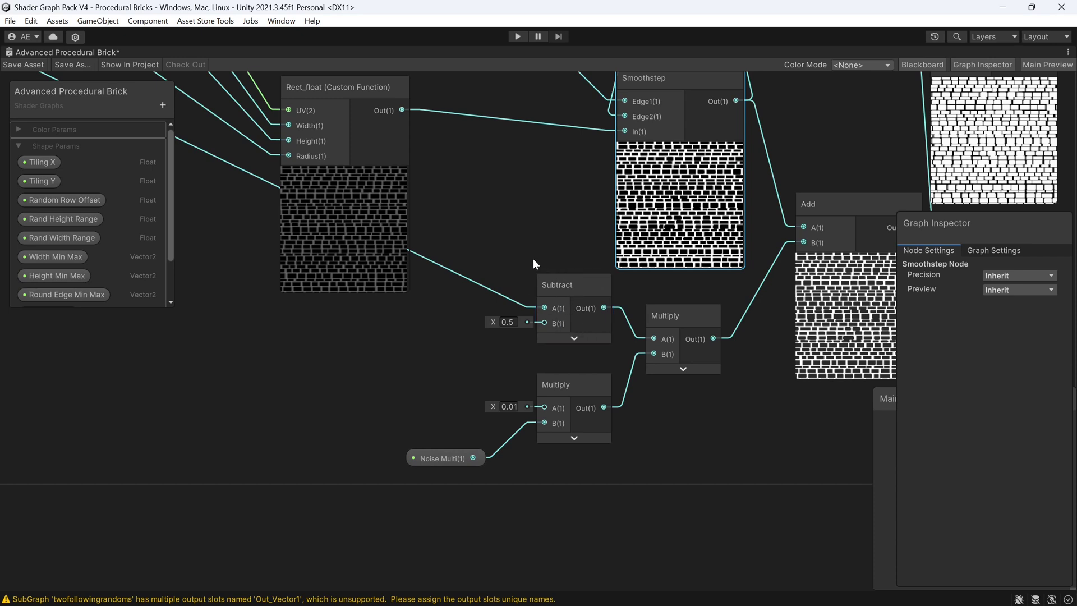
middle_click_drag(533, 258, 403, 270)
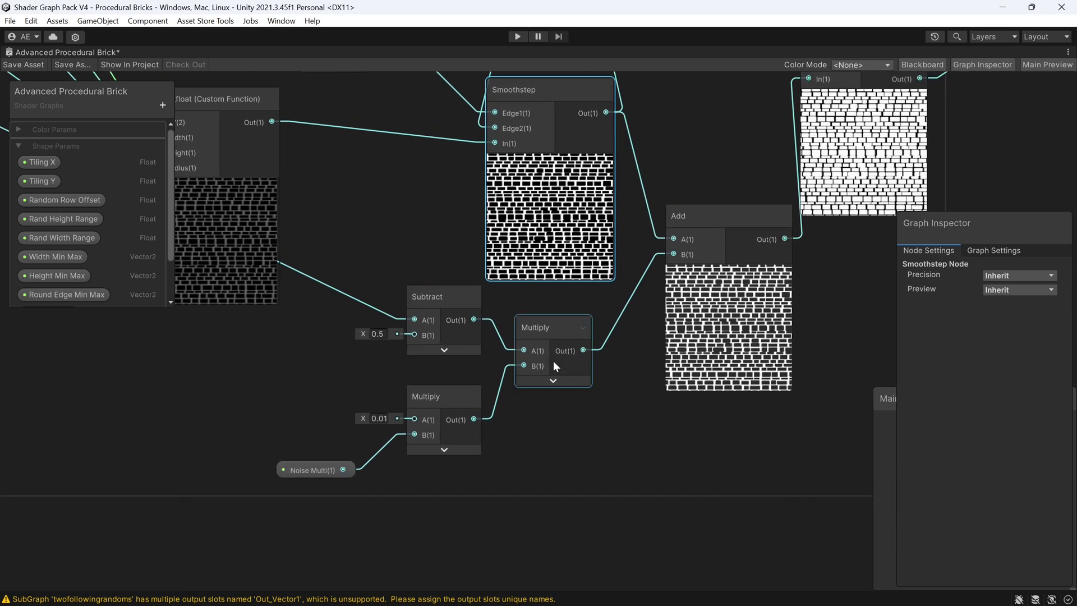
middle_click_drag(630, 156, 469, 332)
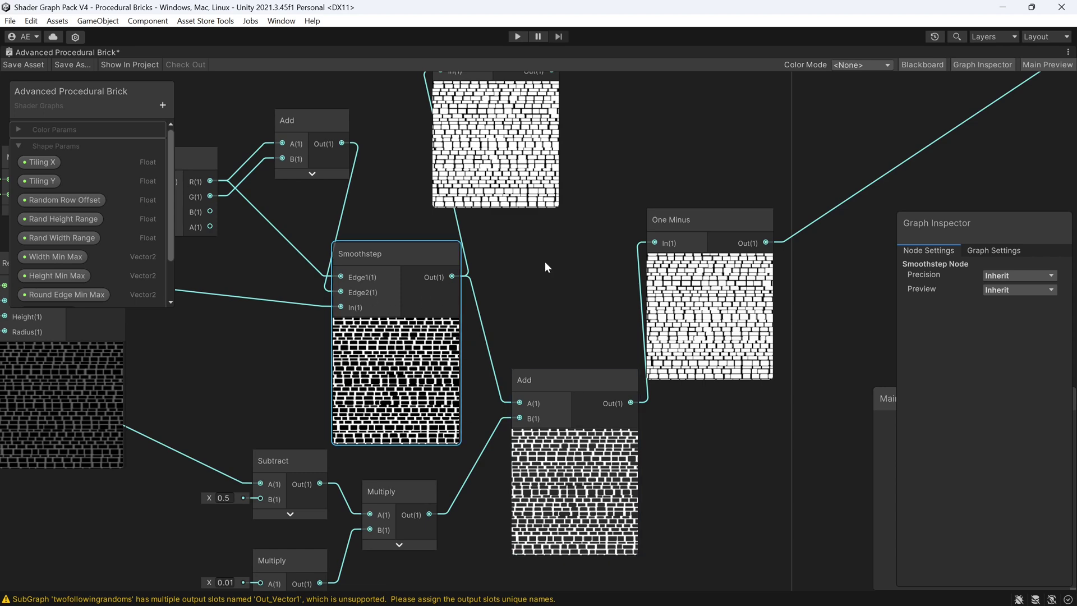
Step: Follow the One Minus output after the noise Add node to Normal From Height and view its preview
scroll(544, 262, "down", 6)
middle_click_drag(635, 376, 431, 432)
middle_click_drag(748, 261, 384, 448)
scroll(552, 319, "up", 7)
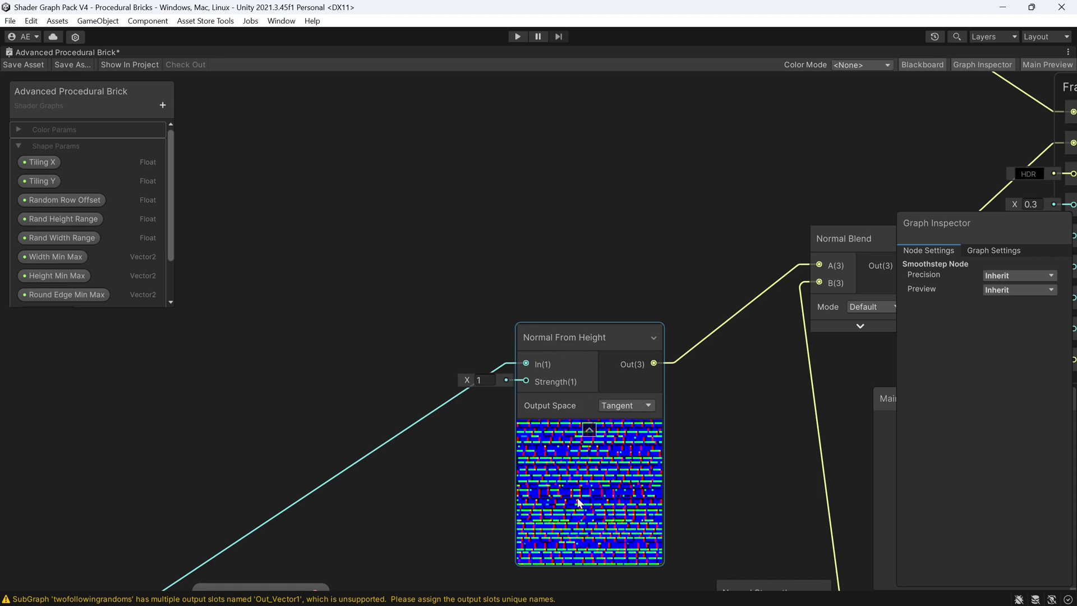
Step: Examine the detail normal branch from Tiling And Offset through Sample Texture 2D and Normal Strength to Normal Blend
scroll(580, 503, "down", 3)
middle_click_drag(491, 506, 493, 371)
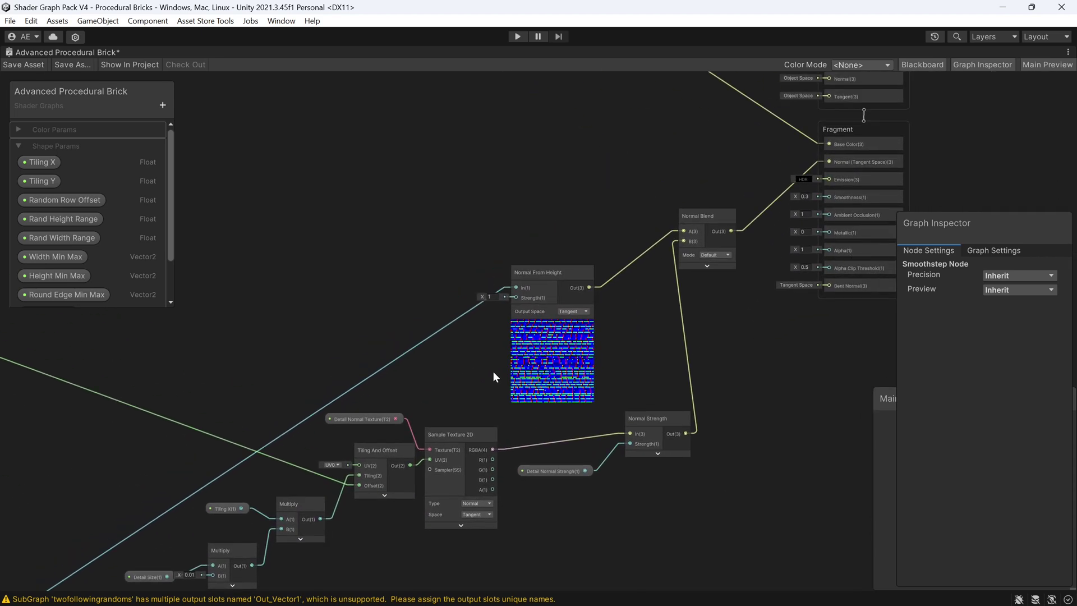
scroll(494, 371, "up", 3)
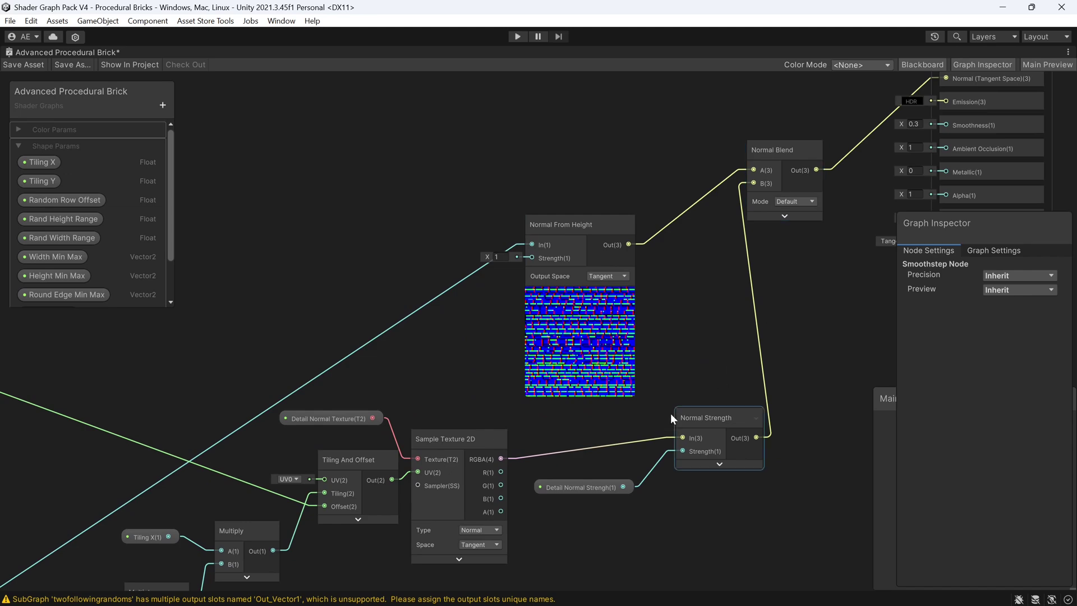
middle_click_drag(514, 425, 655, 290)
left_click(513, 338)
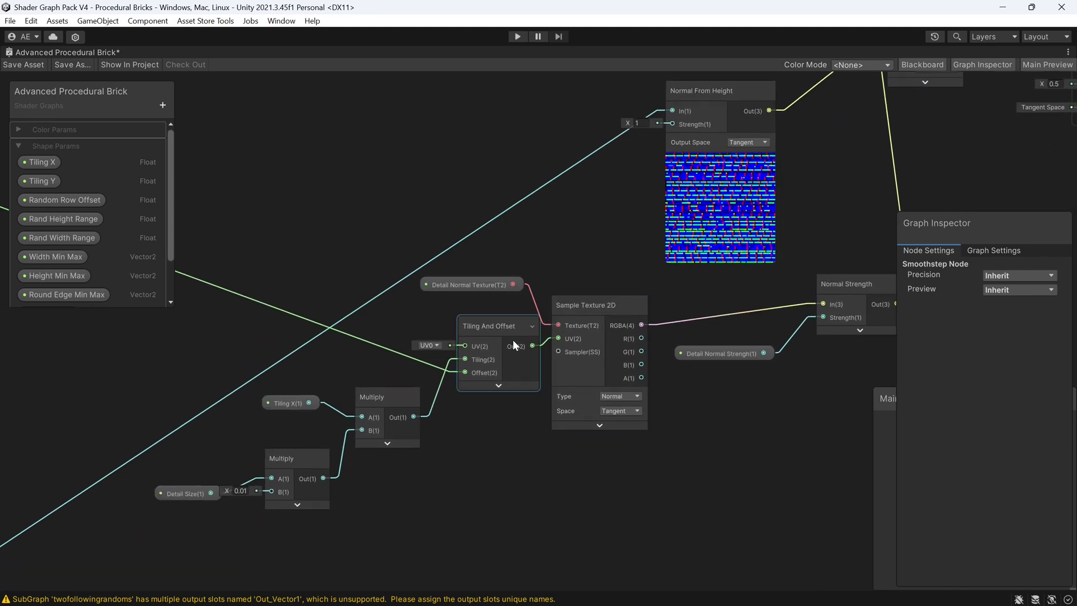
Step: Return to the Bricks with random dimensions group and examine the One Minus node fed directly by Smoothstep
scroll(512, 339, "down", 3)
middle_click_drag(343, 298, 674, 390)
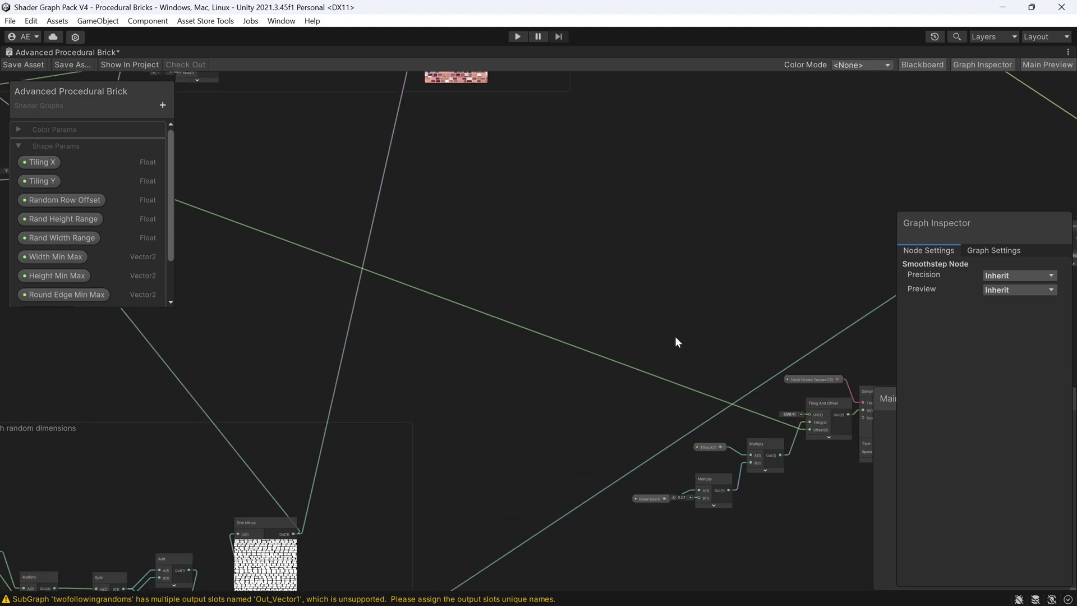
middle_click_drag(675, 337, 926, 468)
middle_click_drag(430, 319, 591, 63)
middle_click_drag(670, 377, 614, 260)
scroll(615, 261, "up", 6)
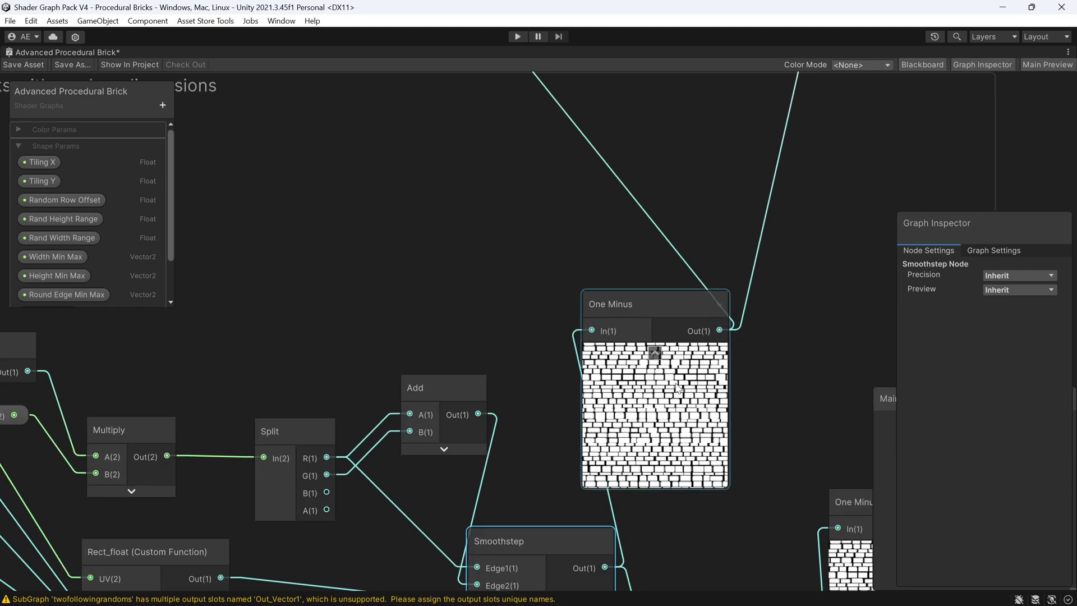
scroll(638, 399, "down", 2)
scroll(621, 296, "up", 2)
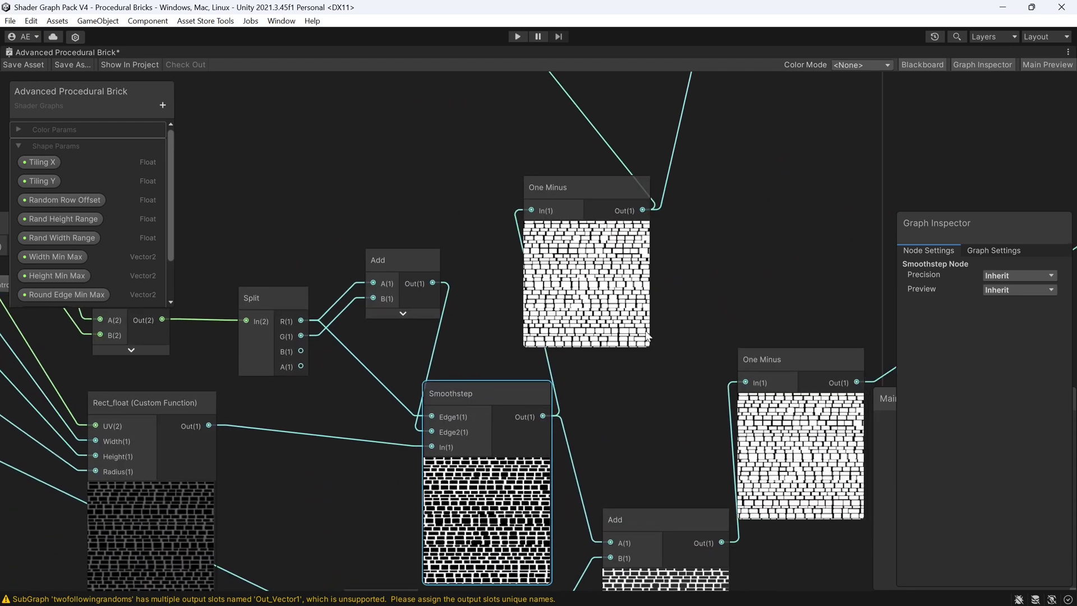
Step: Select the One Minus node fed directly by Smoothstep and examine its brick mask preview
left_click(621, 295)
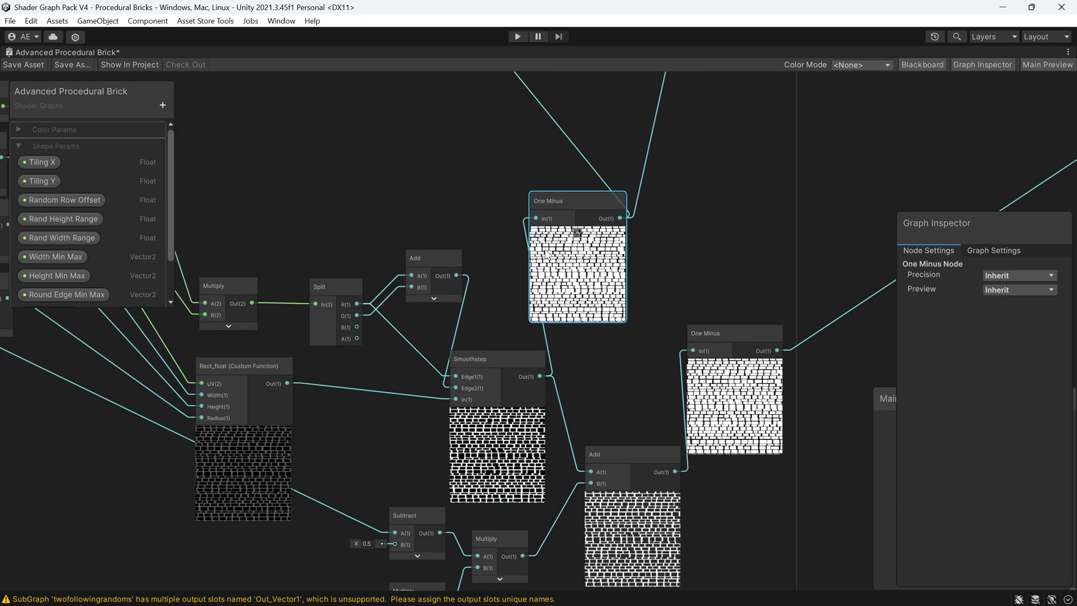
scroll(560, 301, "down", 3)
middle_click_drag(585, 286, 614, 499)
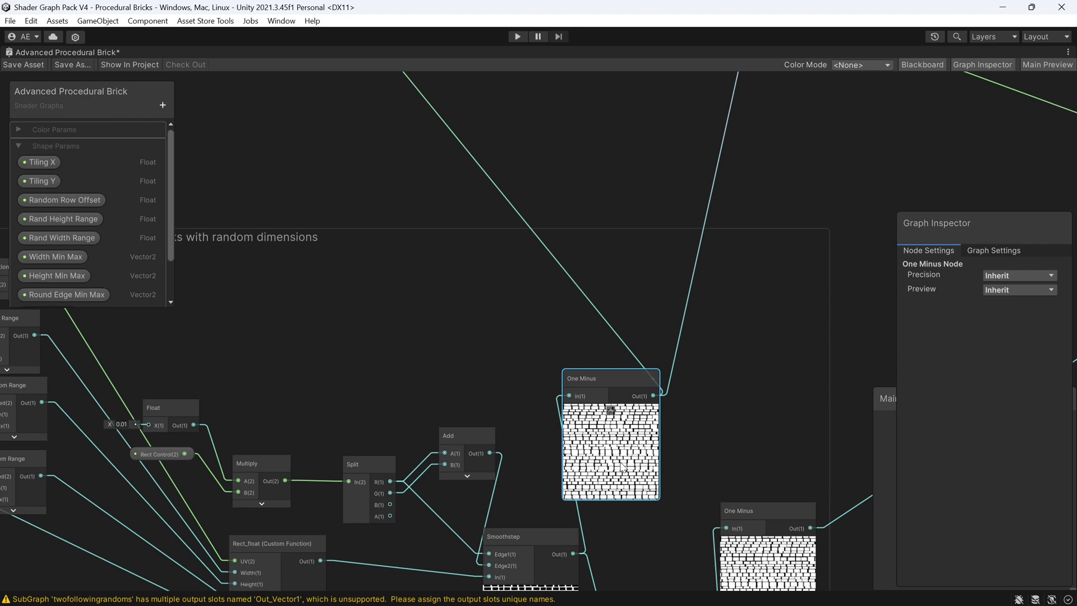
scroll(592, 337, "up", 5)
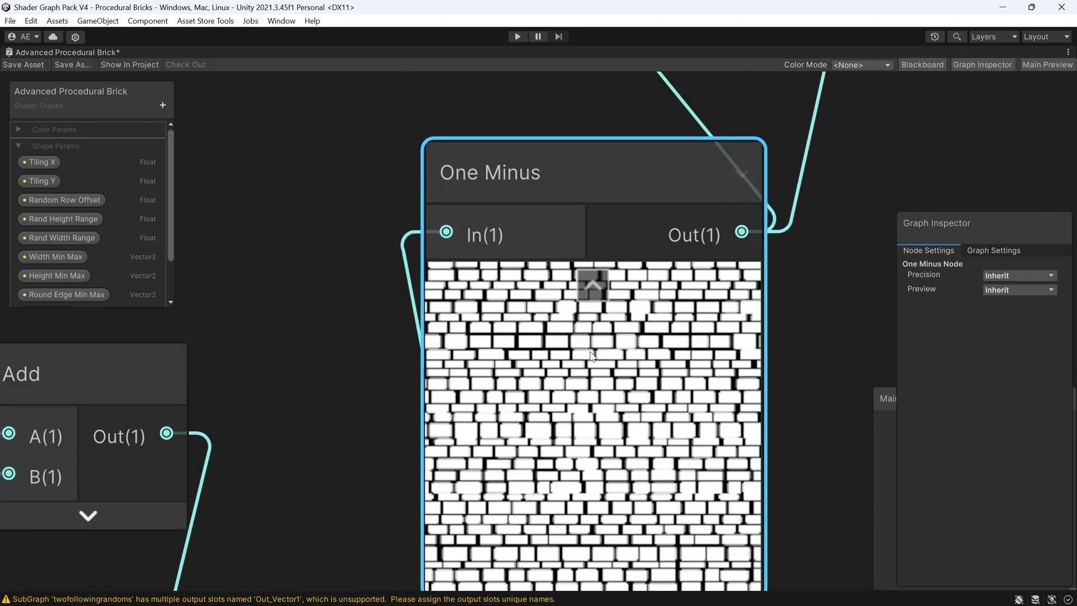
scroll(584, 337, "down", 5)
Step: Follow the One Minus output to the Lerp node fed by Vector 2 and trace its branch back to Floor
scroll(463, 213, "down", 1)
middle_click_drag(463, 228, 518, 467)
middle_click_drag(421, 269, 686, 490)
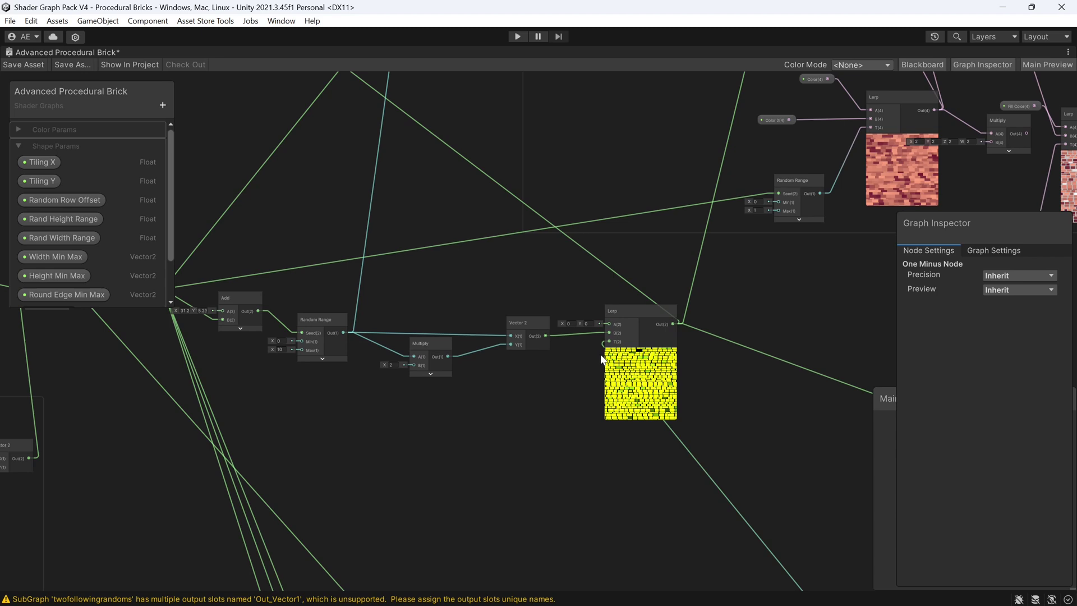
scroll(600, 367, "up", 2)
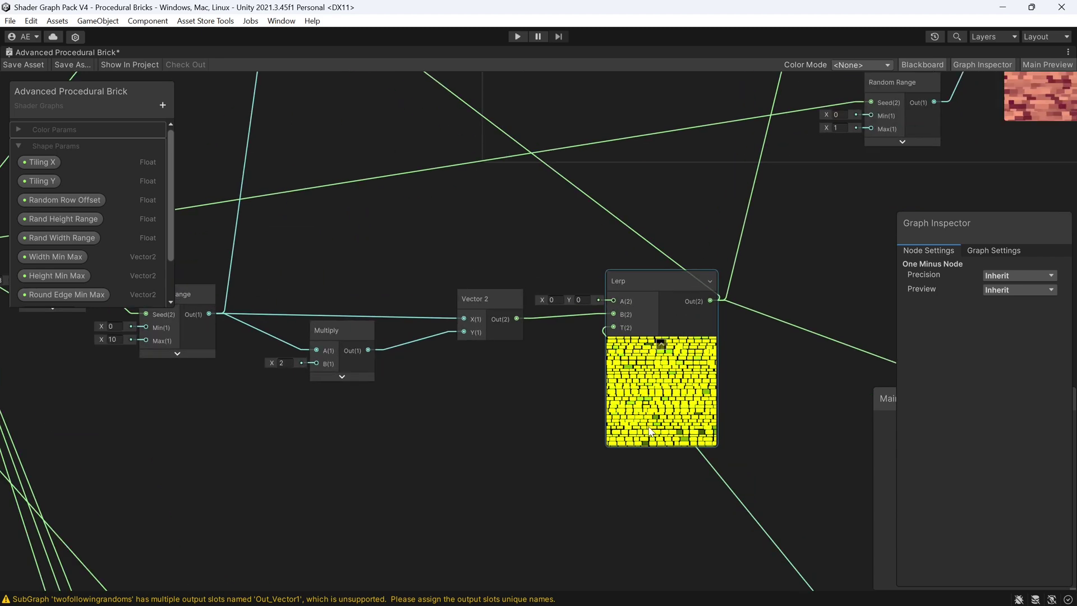
middle_click_drag(528, 406, 714, 383)
scroll(741, 406, "down", 2)
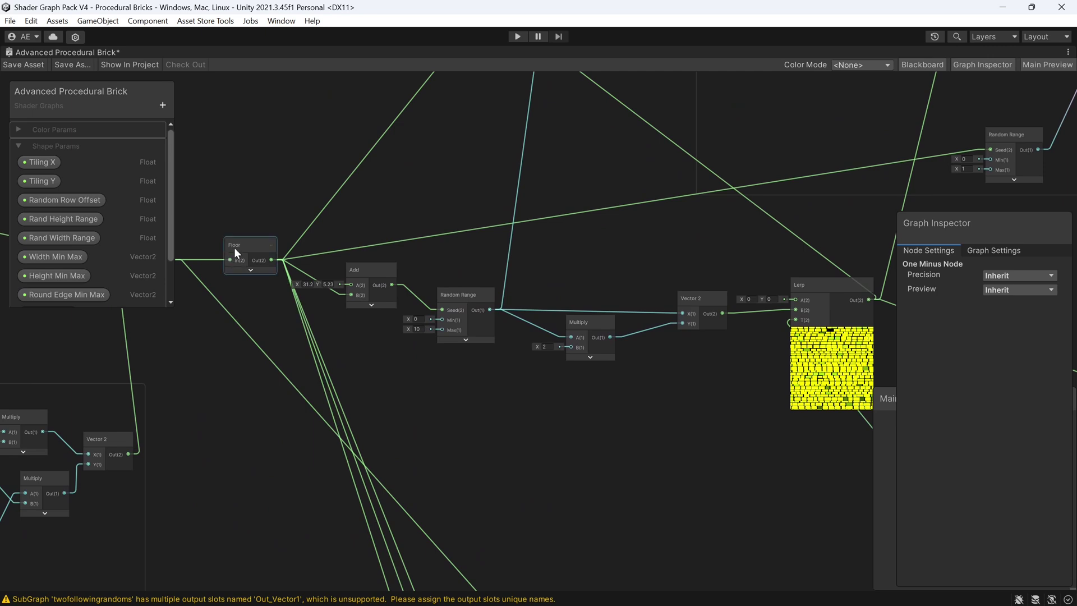
Step: Examine the chain from Floor through Add, Random Range, Multiply and Vector 2 to the Lerp preview
left_click_drag(342, 295, 351, 295)
middle_click_drag(701, 368, 632, 366)
scroll(632, 364, "up", 3)
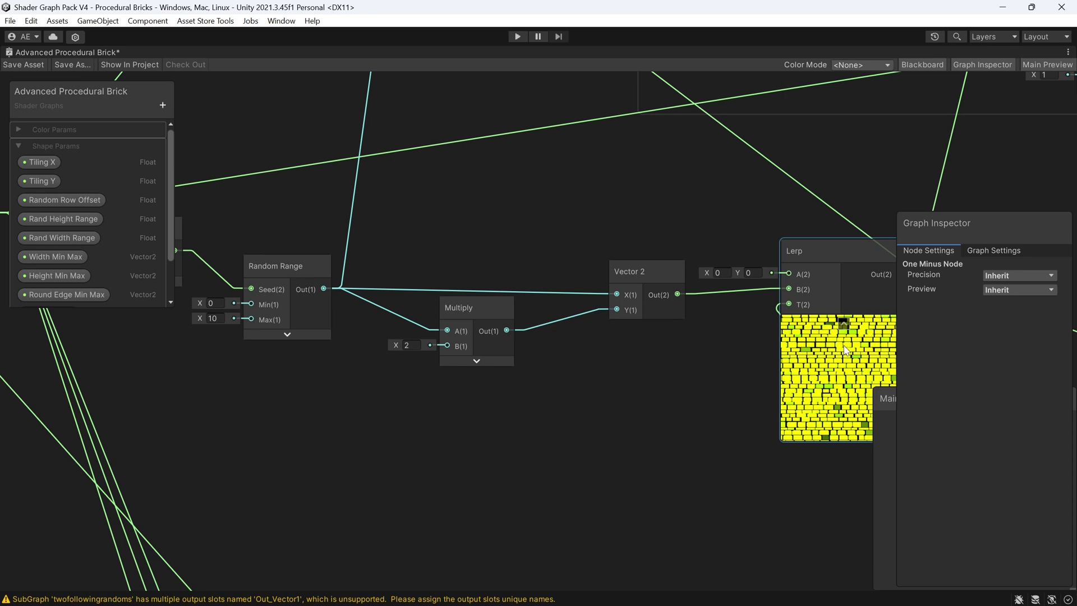
middle_click_drag(674, 335, 582, 356)
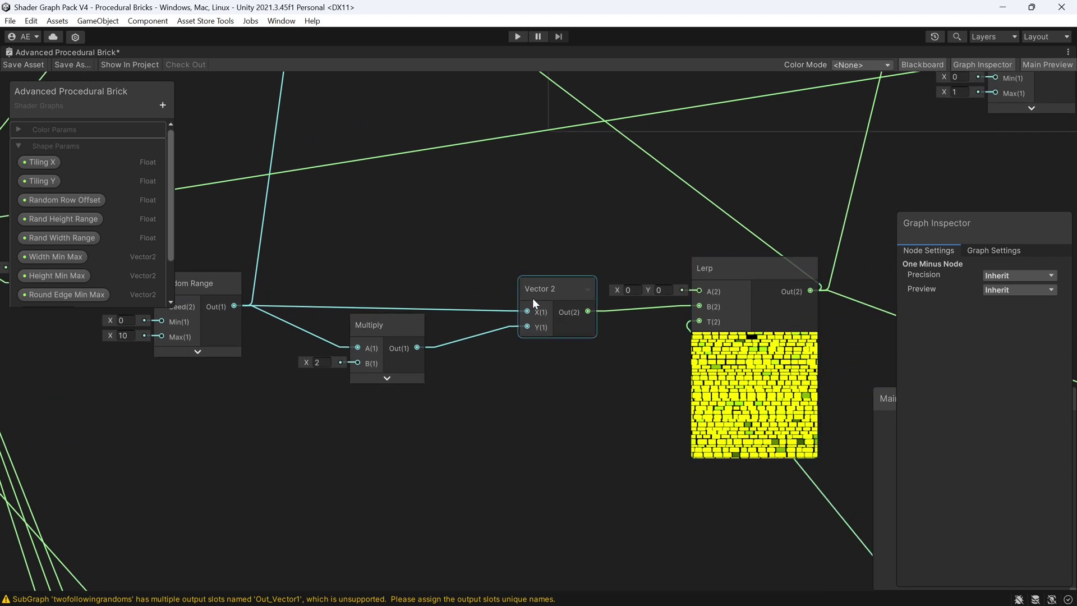
scroll(321, 291, "down", 3)
middle_click_drag(320, 291, 476, 304)
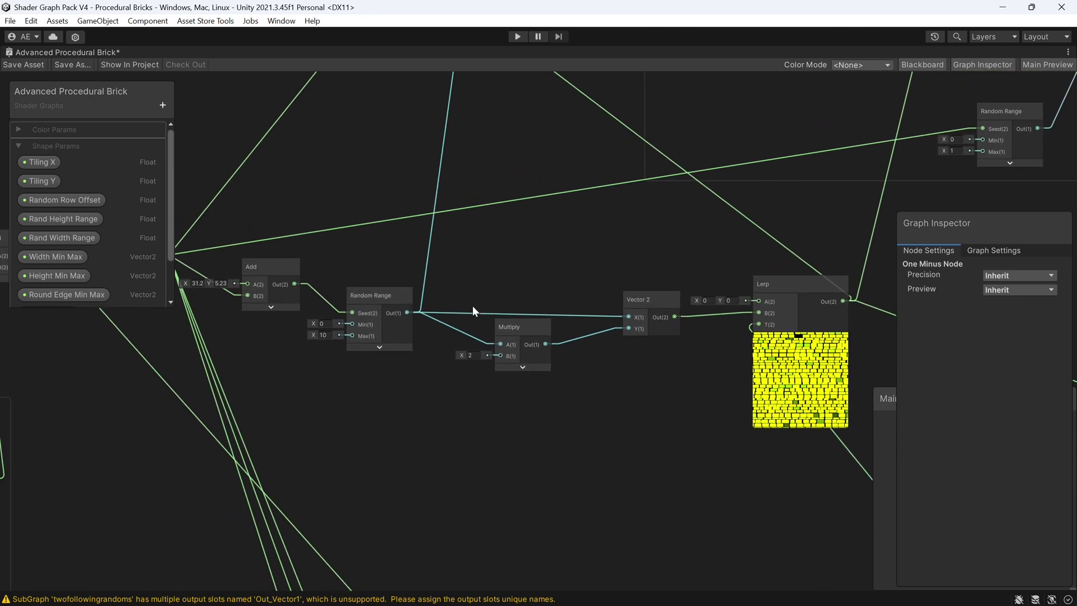
middle_click_drag(715, 381, 573, 392)
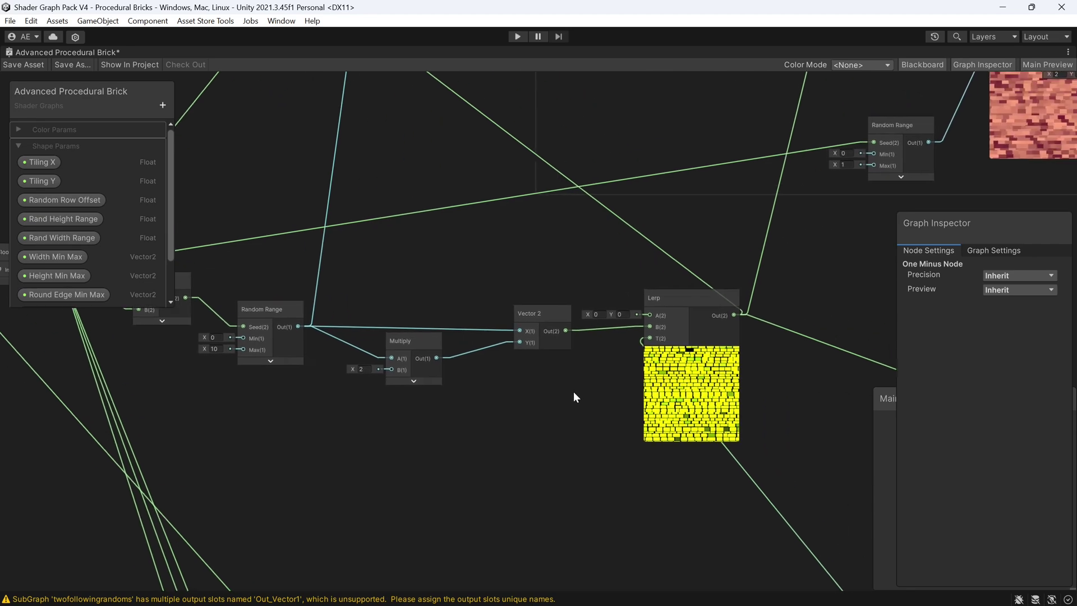
scroll(678, 410, "up", 1)
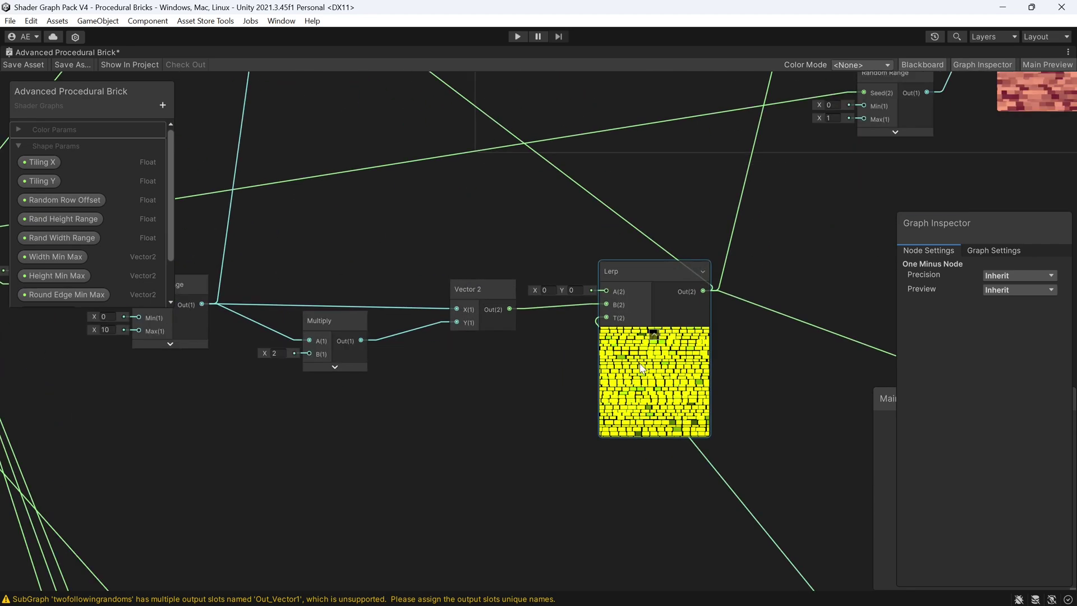
Step: Follow the Lerp output to the Smudge group and examine its Fraction, Add and Subtract nodes
scroll(641, 365, "down", 1)
middle_click_drag(640, 365, 584, 443)
scroll(460, 325, "down", 2)
middle_click_drag(460, 325, 706, 494)
scroll(600, 419, "down", 2)
scroll(697, 478, "down", 5)
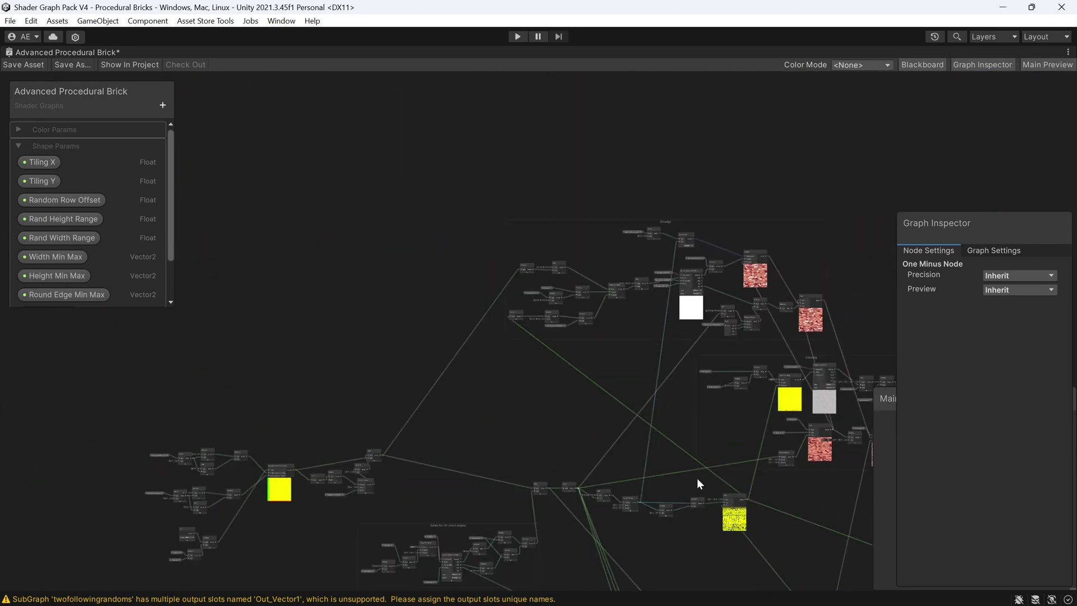
scroll(697, 478, "up", 4)
mouse_move(481, 393)
middle_mouse_down()
mouse_move(634, 515)
mouse_move(672, 530)
middle_mouse_up()
scroll(634, 359, "up", 9)
middle_click_drag(545, 239, 485, 389)
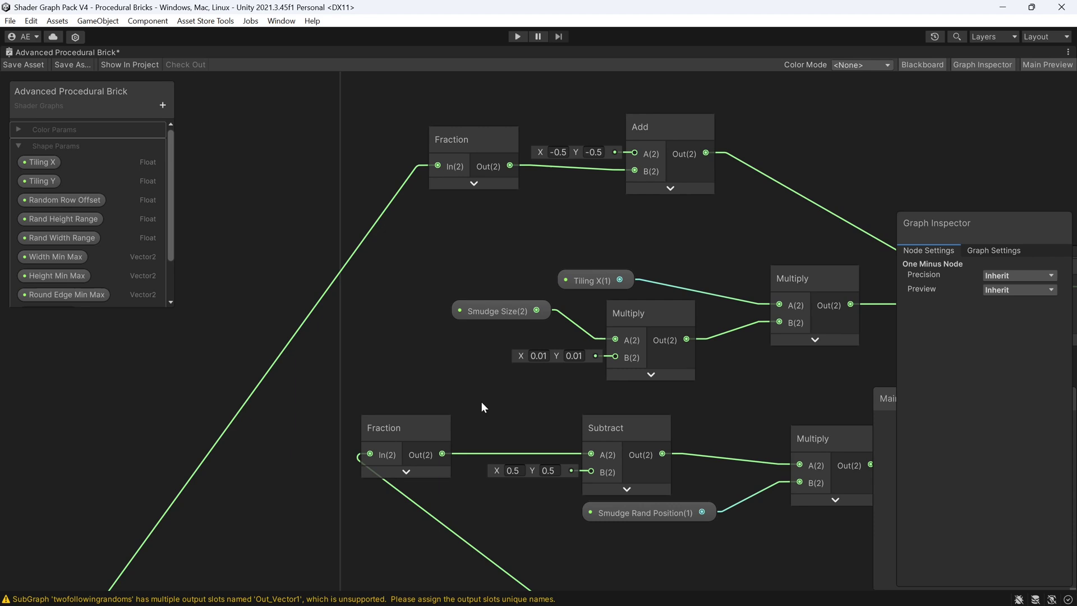
Step: Select the Smudge Rand Position node and shift it slightly away from the Multiply node it feeds
scroll(483, 405, "down", 4)
middle_click_drag(469, 423, 281, 393)
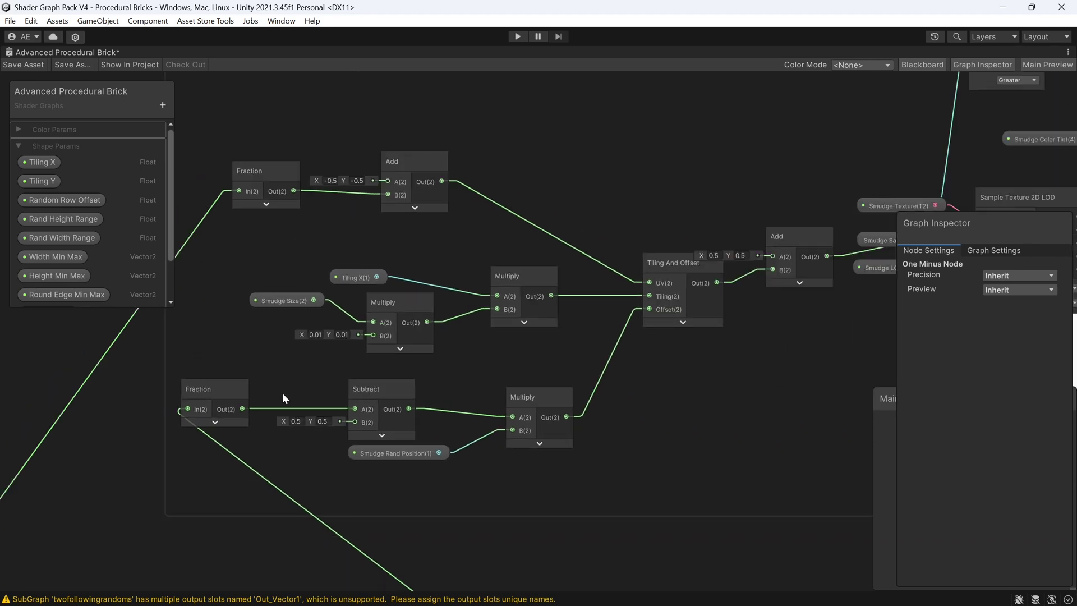
scroll(281, 393, "down", 1)
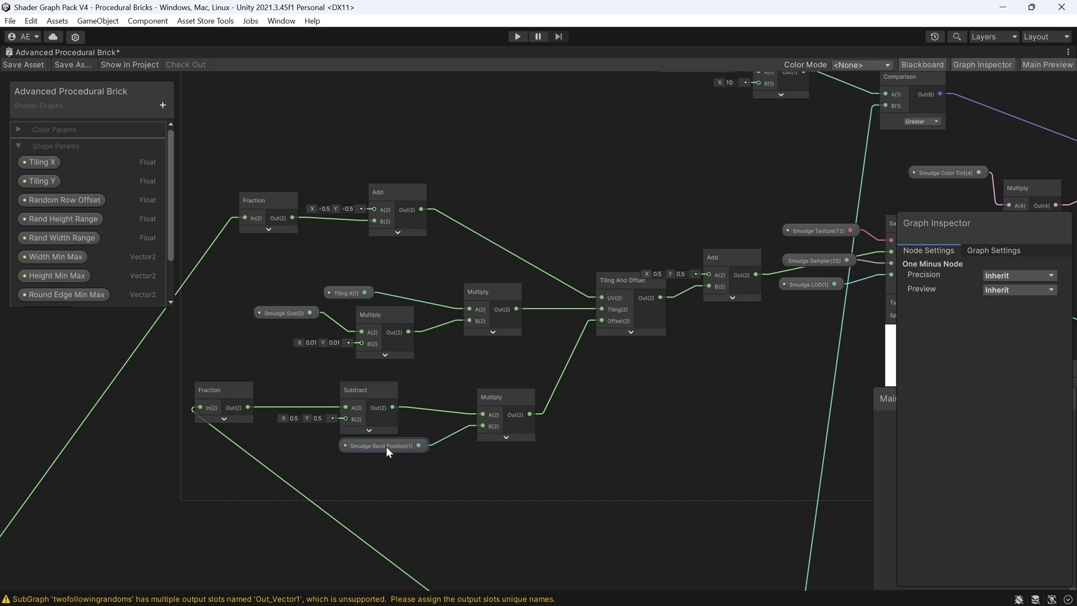
left_click_drag(385, 447, 371, 453)
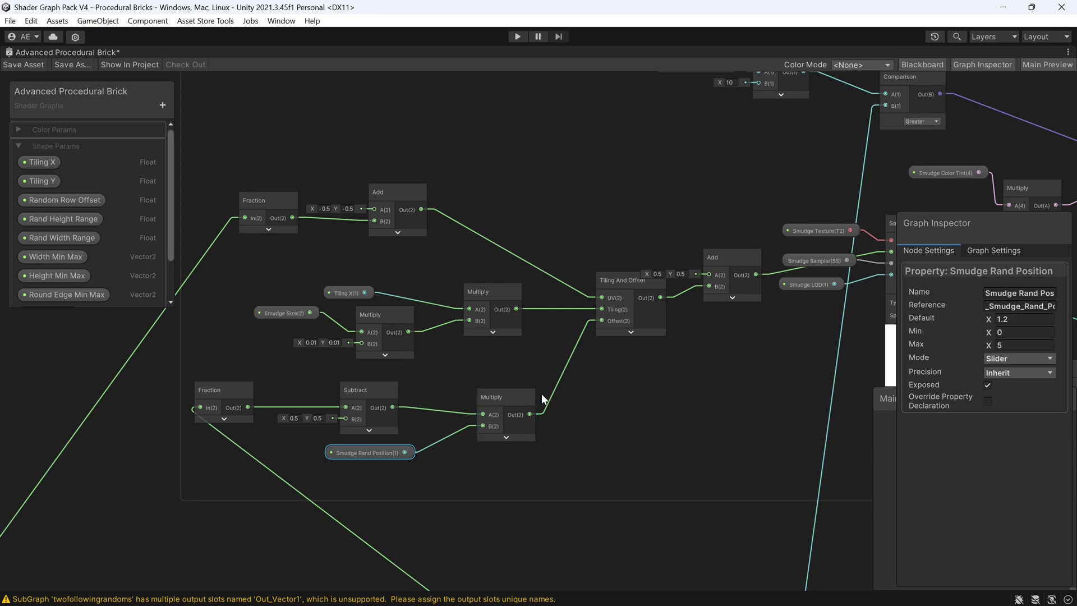
Step: Trace the wire entering the upper Fraction node, returning to the UV, tiling and offset inputs of Tiling And Offset
scroll(93, 379, "down", 3)
middle_click_drag(97, 408, 750, 11)
scroll(479, 311, "up", 1)
middle_click_drag(525, 244, 309, 558)
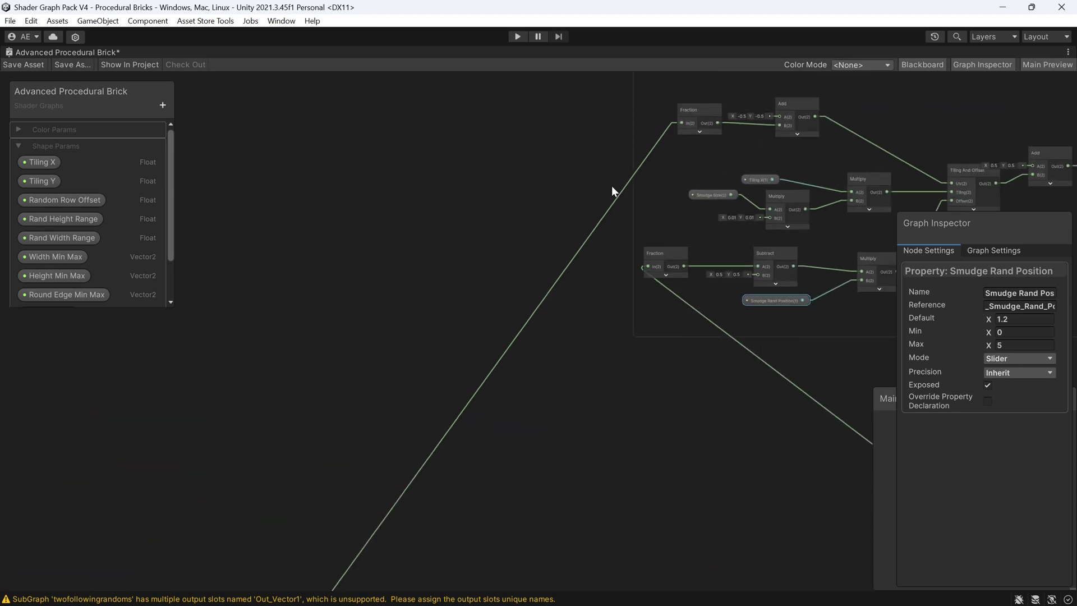
middle_click_drag(703, 180, 491, 369)
scroll(558, 363, "up", 3)
middle_click_drag(674, 344, 529, 320)
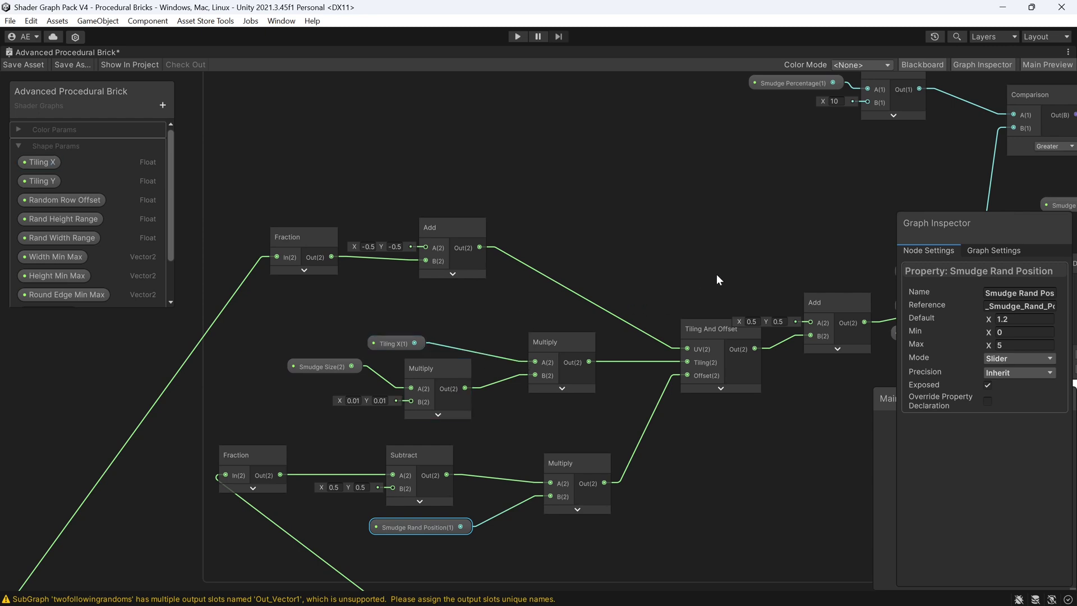
Step: Follow the smudge UVs from Tiling And Offset through Add into Sample Texture 2D LOD and on to Branch
scroll(722, 290, "down", 3)
middle_click_drag(718, 291, 441, 279)
scroll(482, 296, "up", 2)
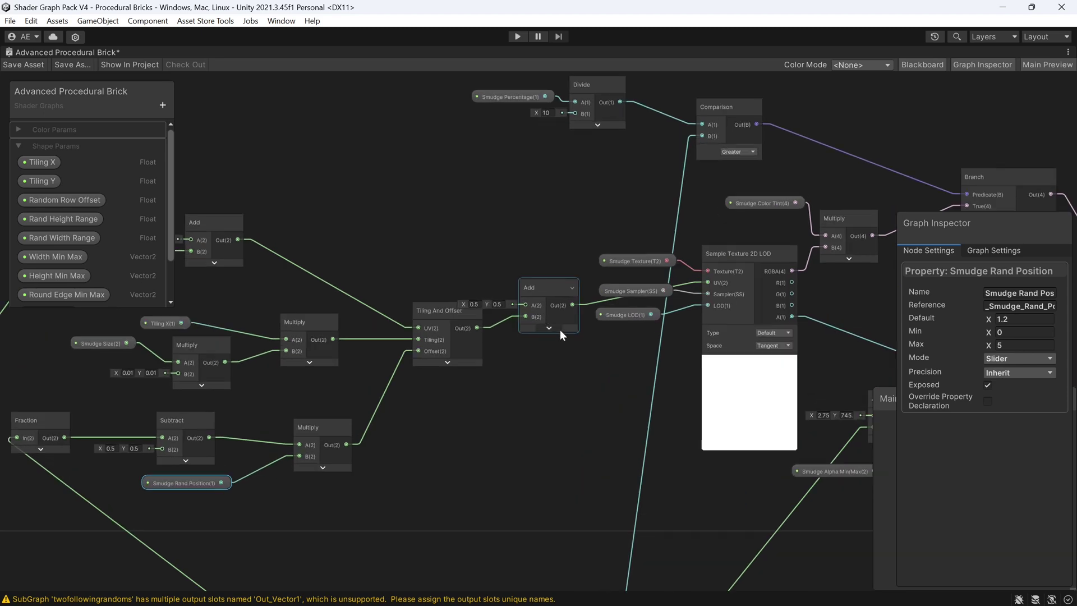
scroll(560, 329, "down", 2)
scroll(477, 401, "up", 3)
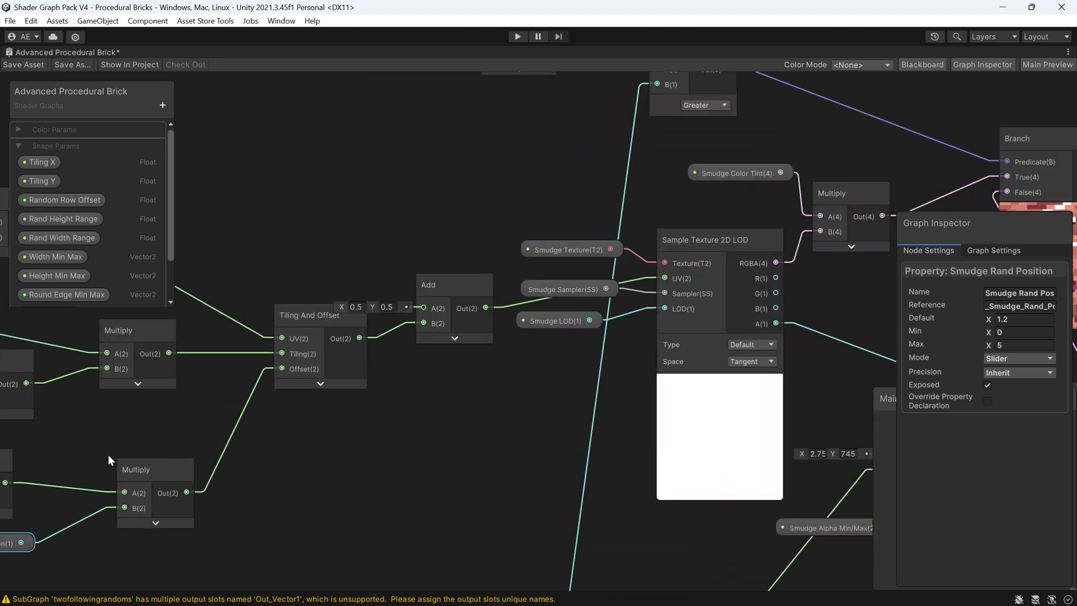
middle_click_drag(128, 444, 372, 488)
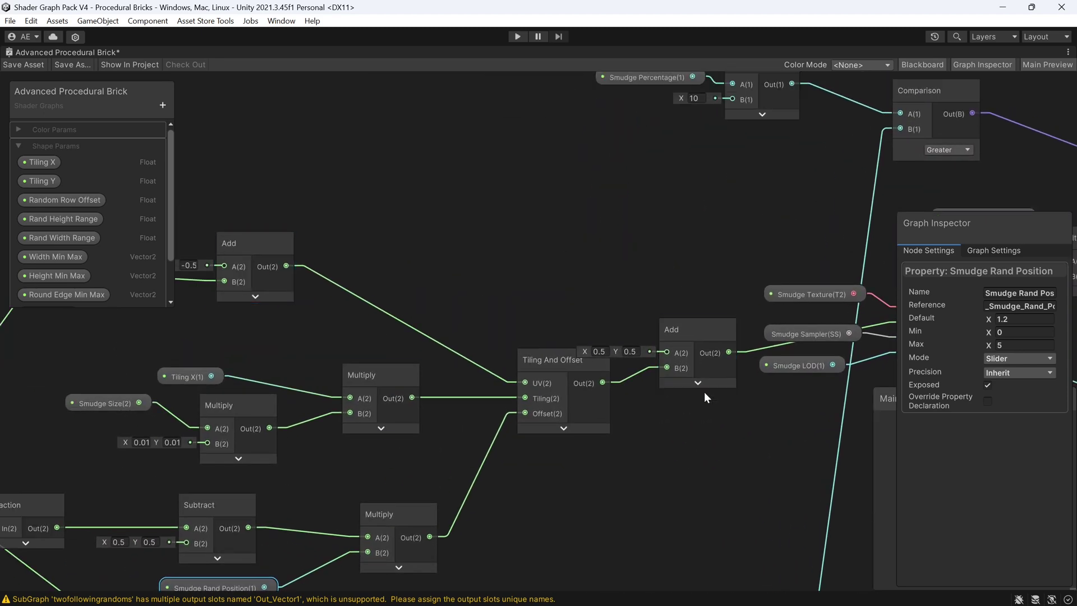
middle_click_drag(704, 392, 274, 384)
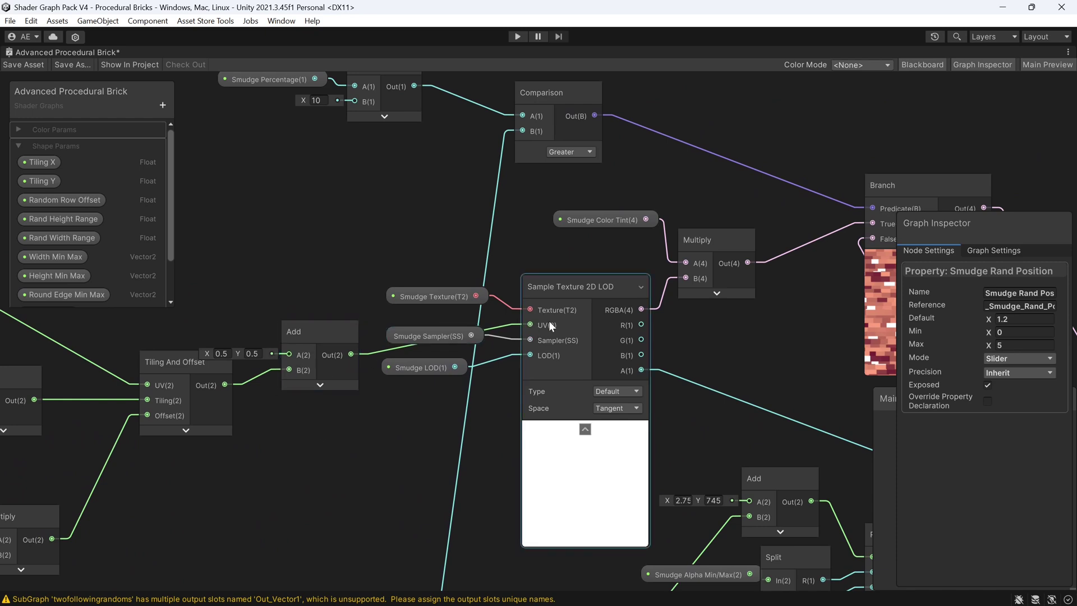
scroll(634, 329, "down", 3)
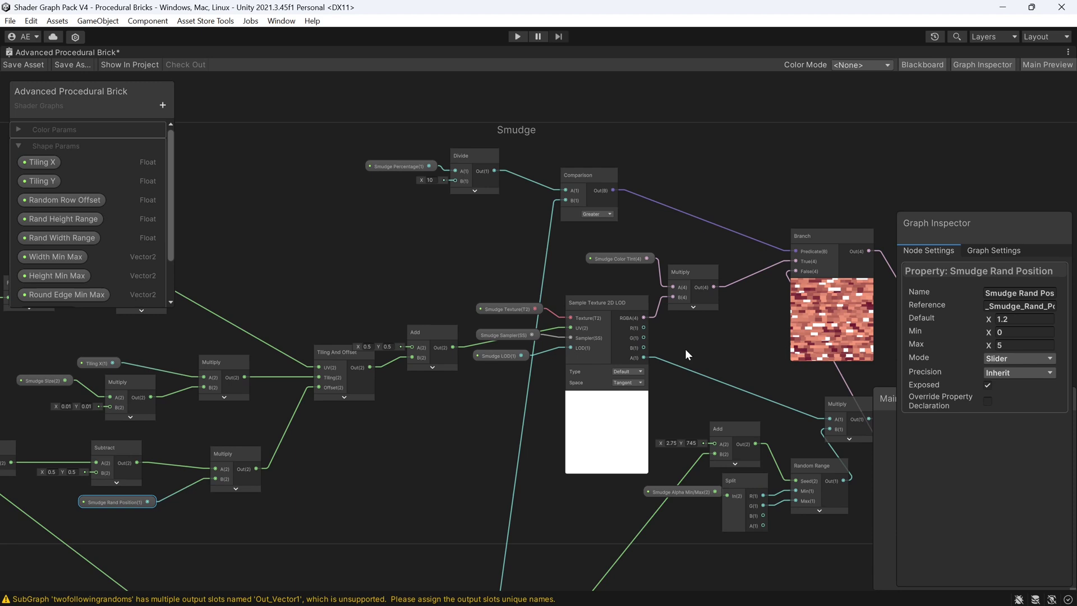
middle_click_drag(685, 349, 528, 335)
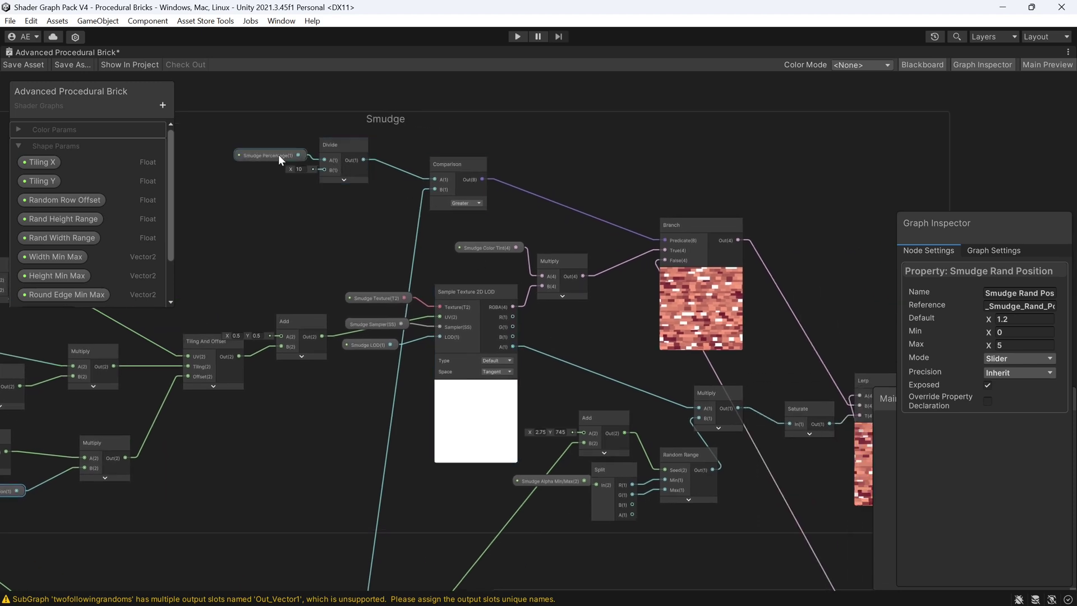
Step: Examine how Smudge Percentage passes through Divide into the Comparison node that controls the smudge Branch
scroll(279, 149, "up", 2)
left_click(343, 198)
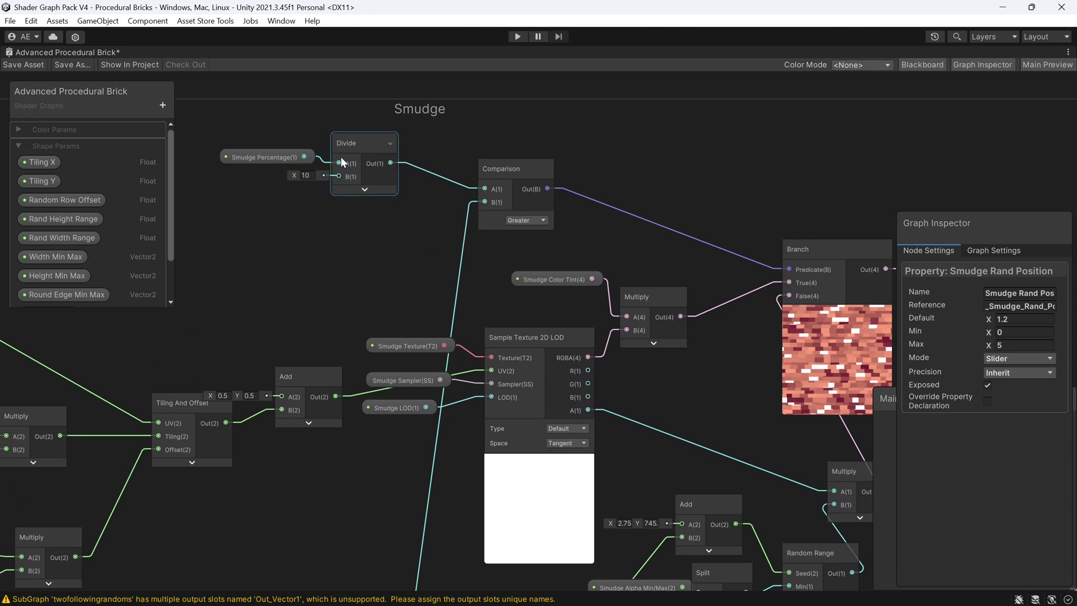
scroll(284, 201, "down", 1)
scroll(316, 177, "up", 1)
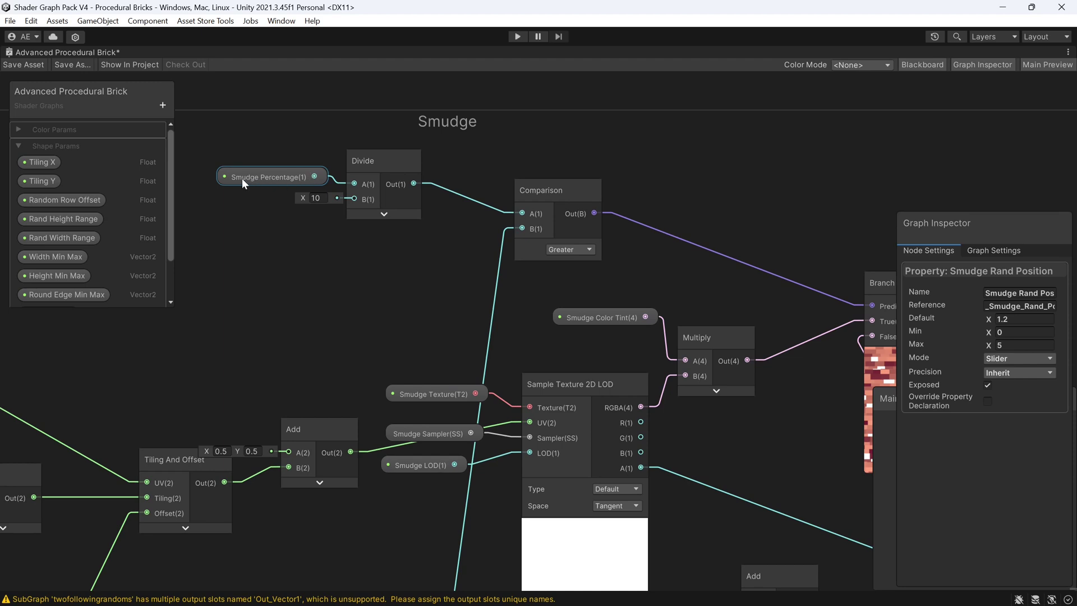
left_click(314, 199)
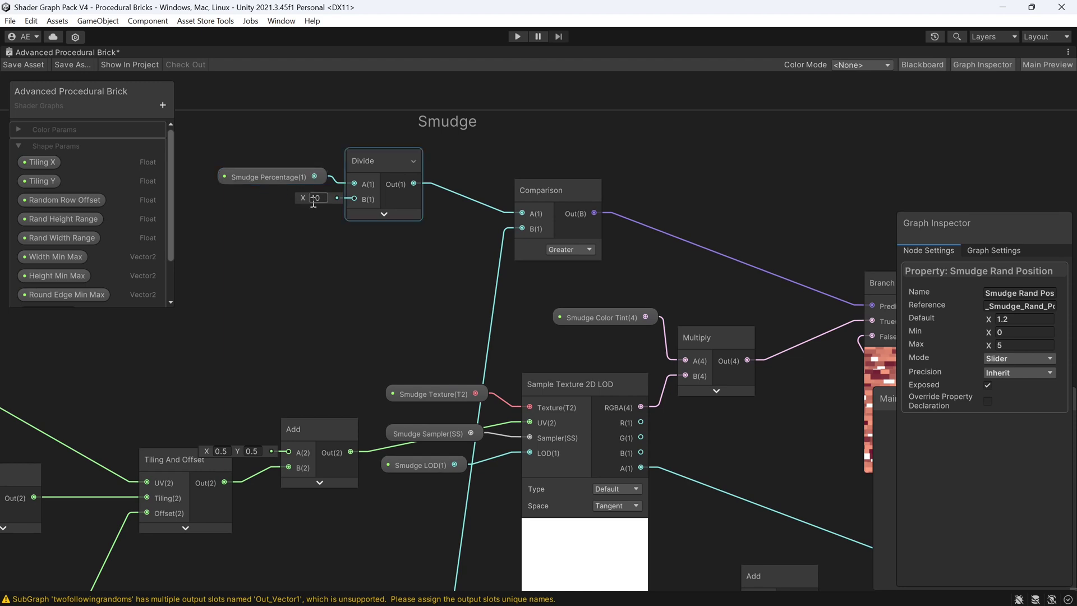
left_click(492, 191)
left_click(557, 206)
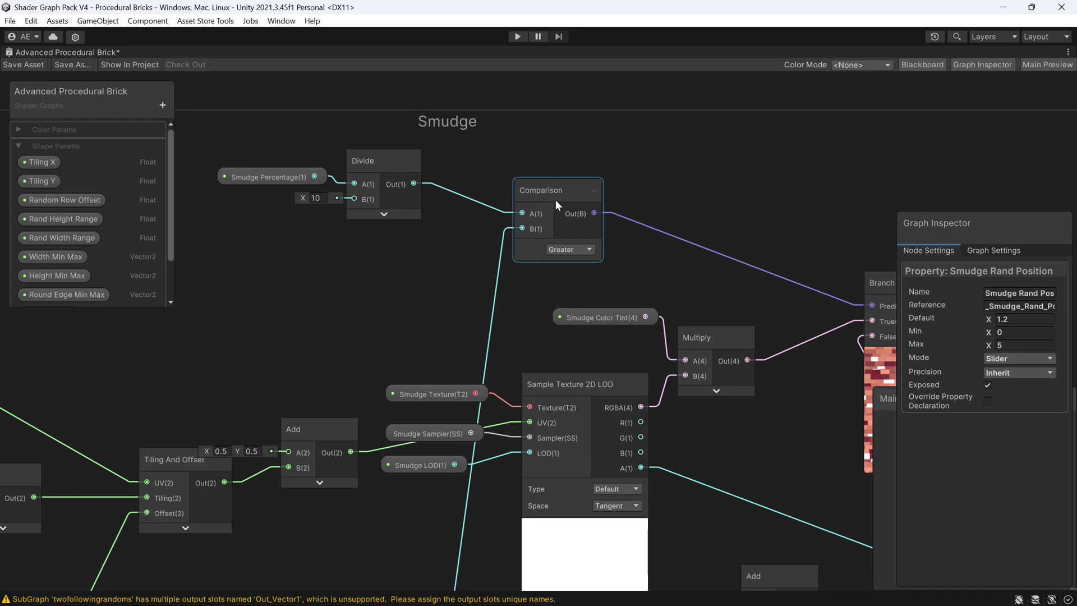
Step: Trace the Comparison node's B input back to the Random Range node seeded by Floor and Add
scroll(486, 348, "down", 5)
middle_click_drag(467, 429, 519, 75)
mouse_move(469, 462)
middle_mouse_down()
mouse_move(498, 250)
mouse_move(547, 73)
middle_mouse_up()
scroll(504, 323, "up", 6)
scroll(505, 322, "up", 1)
middle_click_drag(537, 148, 508, 337)
scroll(506, 328, "down", 3)
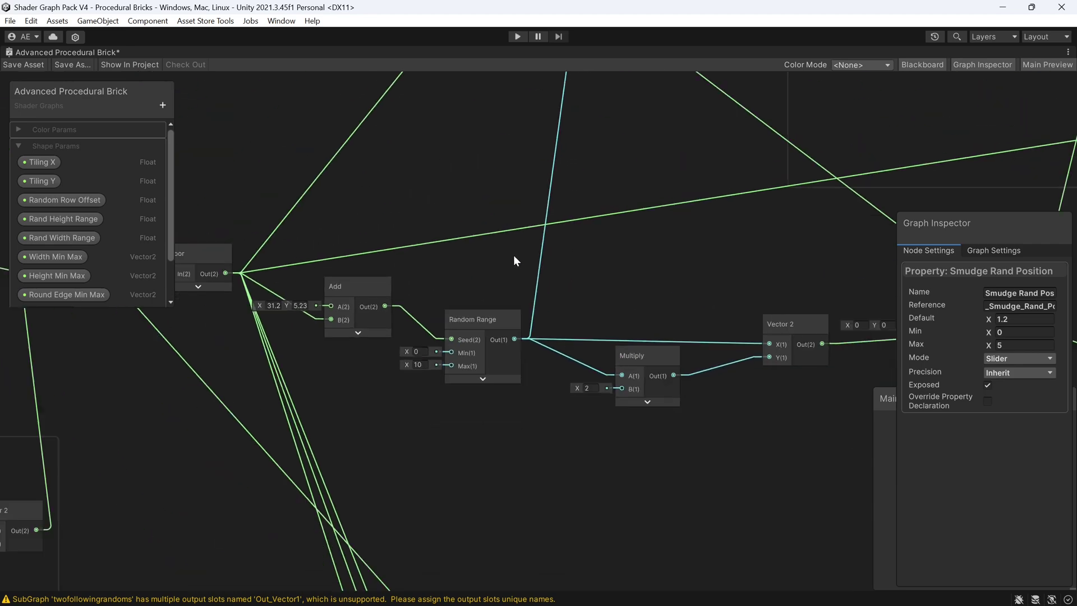
Step: Return to the Smudge group and examine the tinted texture Multiply feeding the Branch node's True input
scroll(668, 127, "down", 3)
middle_click_drag(673, 122, 549, 407)
mouse_move(595, 158)
middle_mouse_down()
mouse_move(496, 507)
mouse_move(567, 239)
mouse_move(502, 258)
middle_mouse_up()
scroll(595, 152, "up", 5)
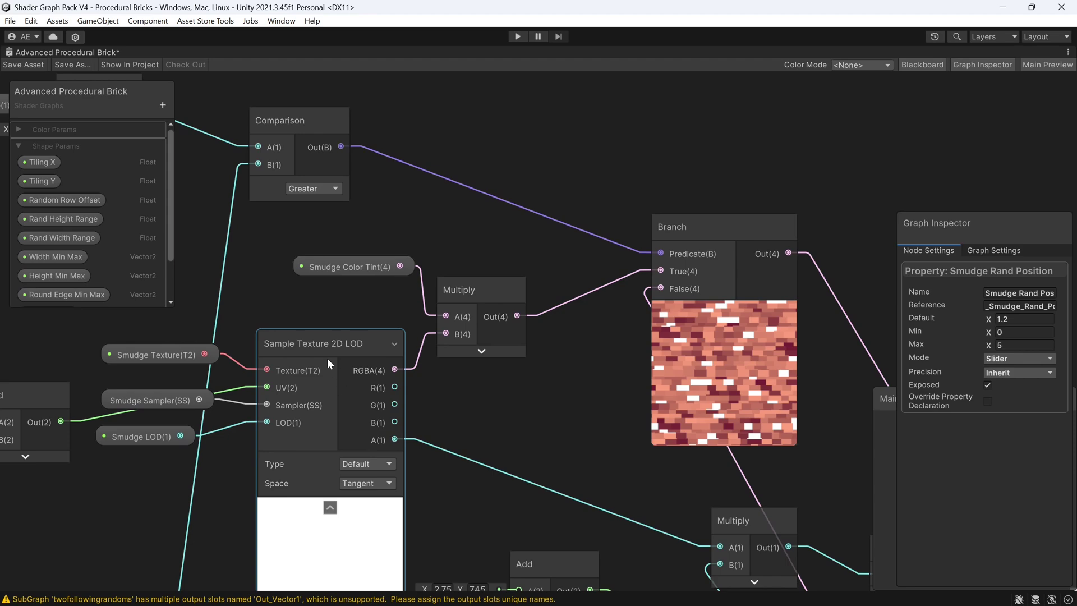
Step: Locate the Lerp node that blends Color and Color 2 and view its brick color preview
scroll(622, 407, "down", 1)
middle_click_drag(623, 407, 372, 0)
scroll(467, 239, "down", 2)
scroll(488, 265, "down", 1)
middle_click_drag(593, 356, 432, 63)
scroll(525, 396, "up", 7)
scroll(522, 376, "down", 2)
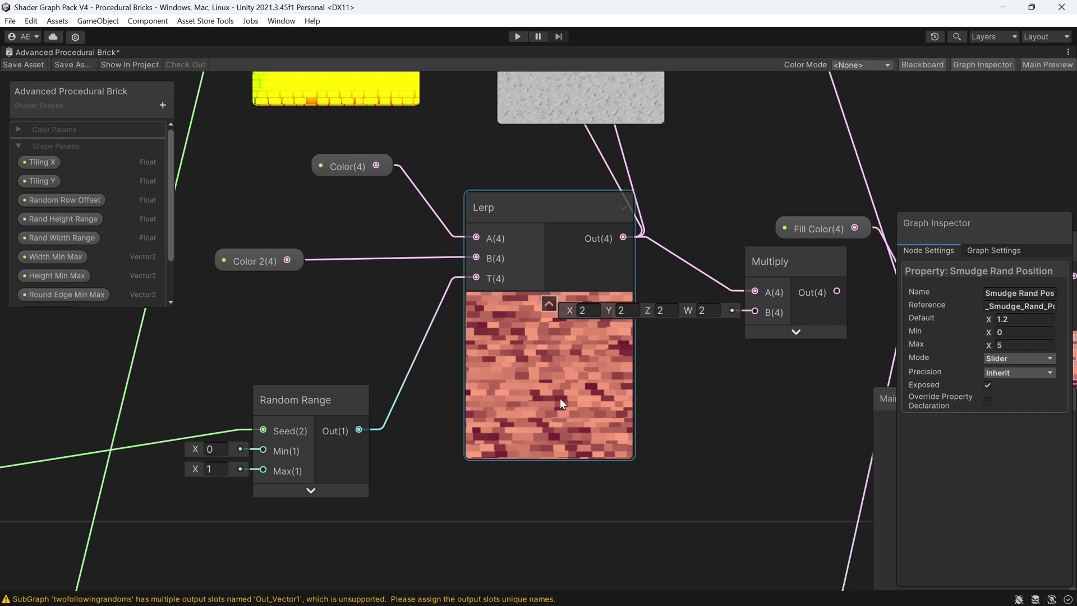
Step: Trace the seed of the color Random Range node and examine how it blends Color and Color 2 in Lerp
scroll(268, 370, "down", 2)
middle_click_drag(267, 371, 415, 319)
middle_click_drag(317, 339, 423, 304)
scroll(526, 288, "down", 4)
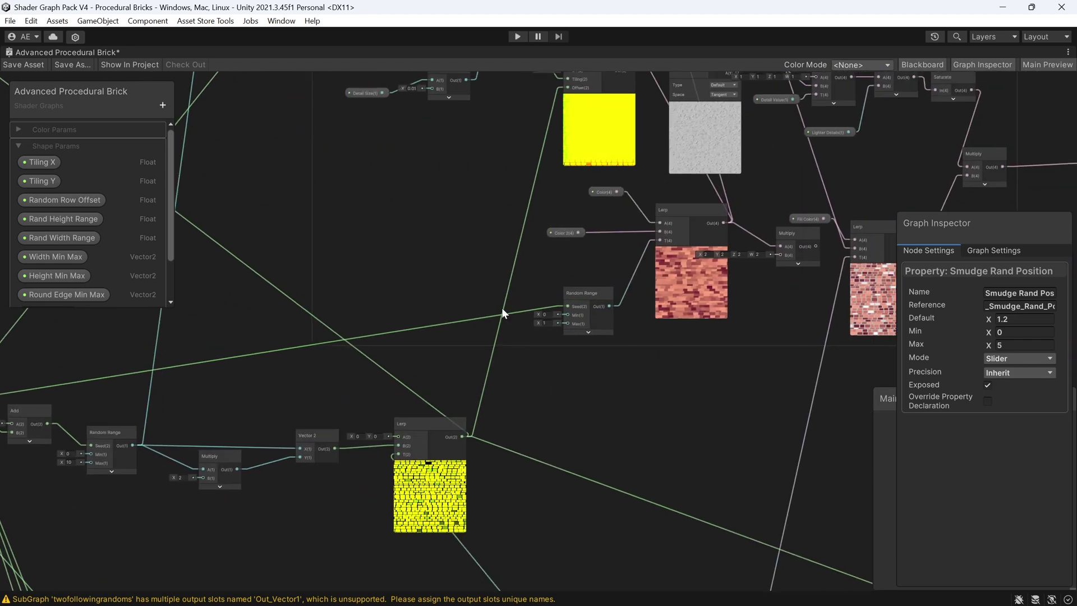
scroll(576, 305, "up", 5)
middle_click_drag(634, 245, 560, 285)
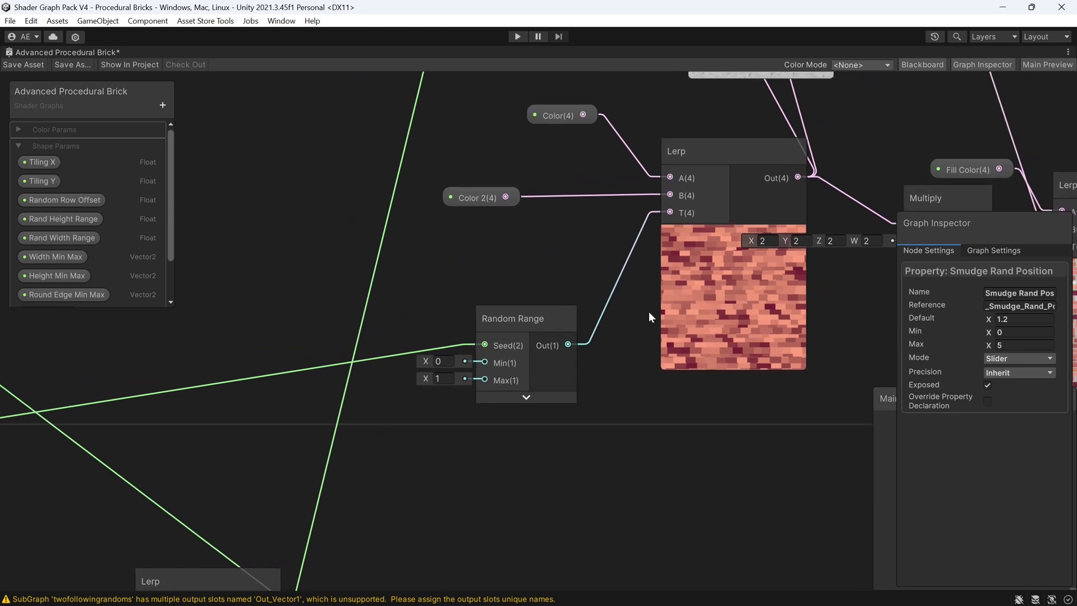
left_click(725, 274)
scroll(729, 280, "up", 2)
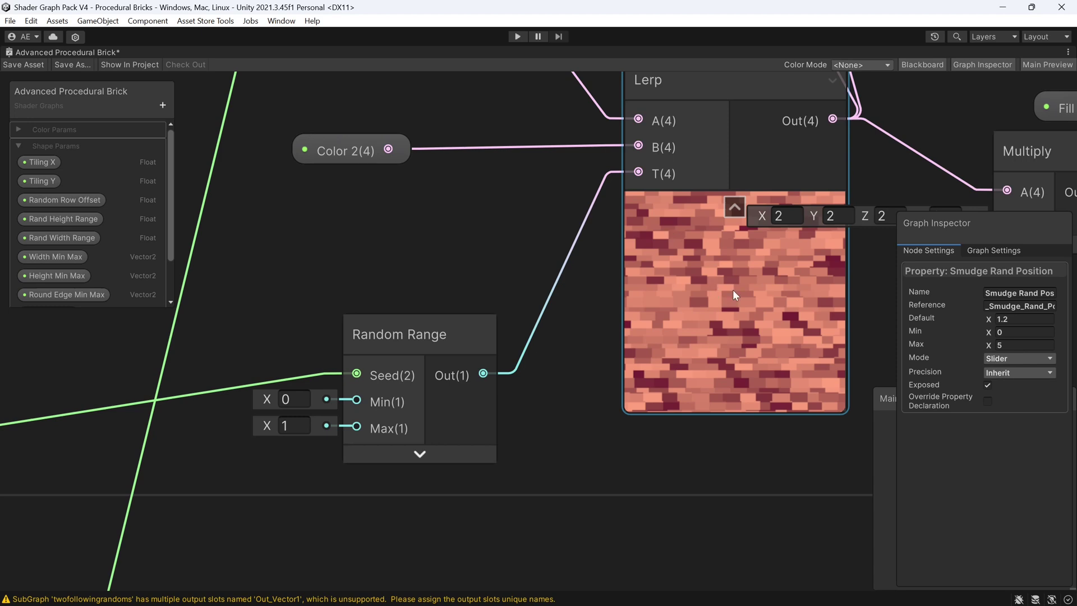
scroll(691, 324, "down", 3)
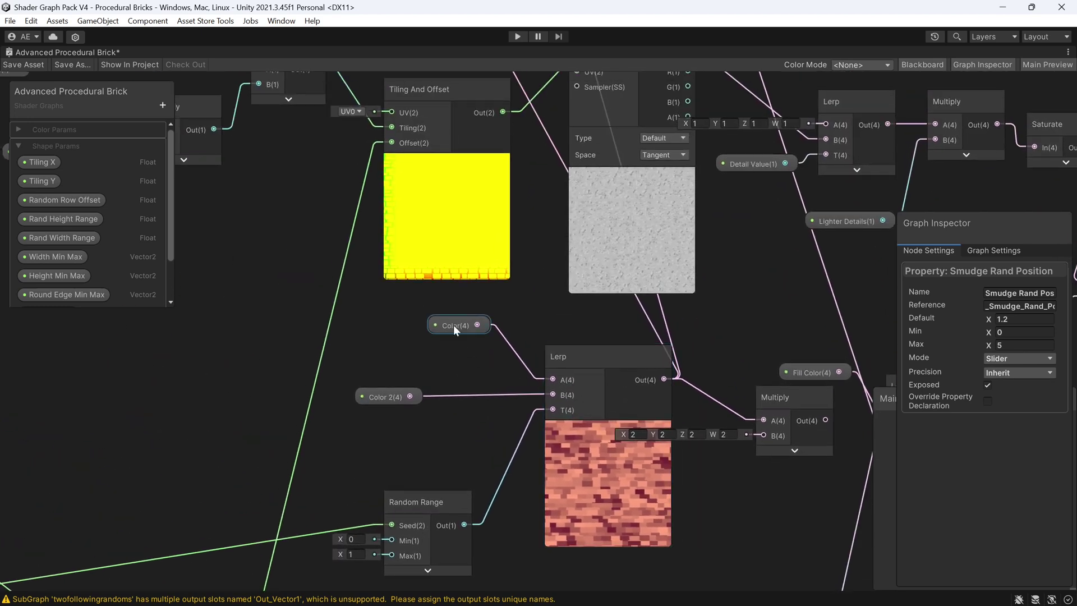
Step: Return to the Smudge group and examine the Branch node's inputs and its brick preview
middle_click_drag(553, 331, 541, 547)
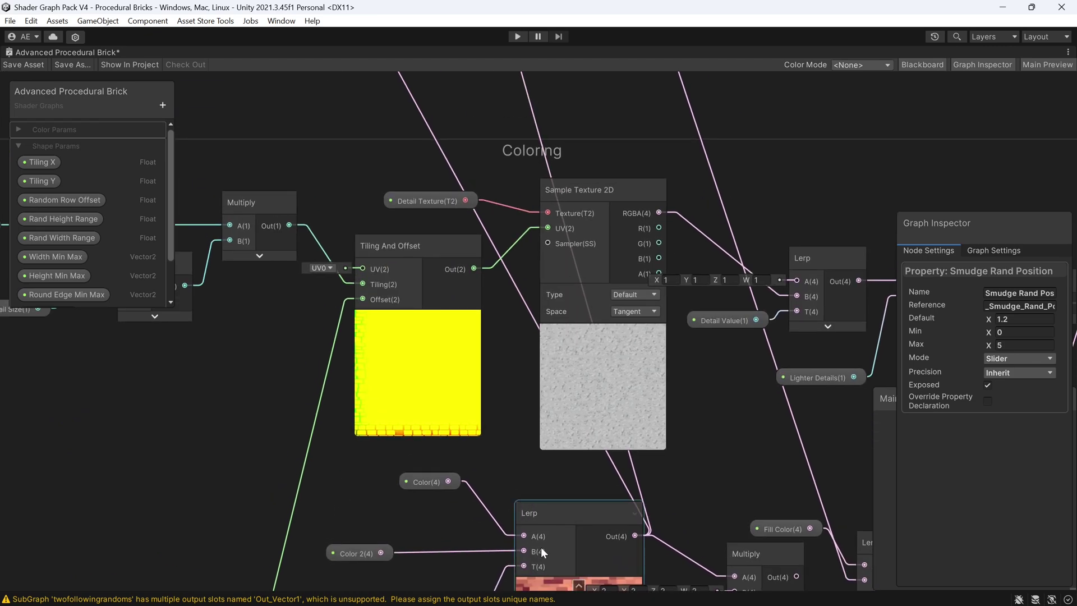
scroll(541, 547, "down", 2)
middle_click_drag(415, 211, 577, 480)
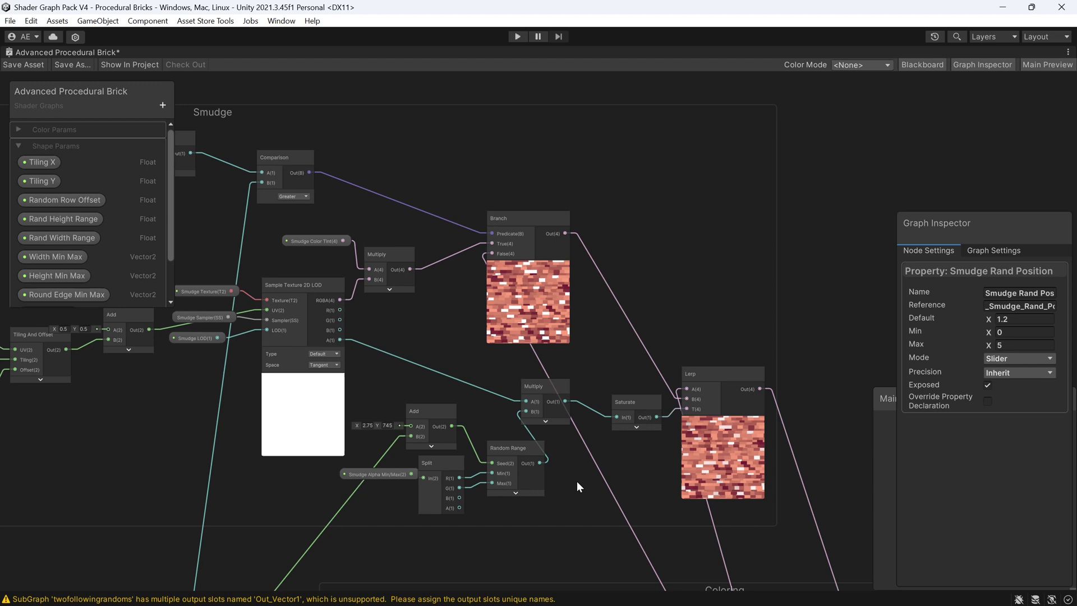
scroll(506, 307, "up", 2)
scroll(506, 301, "up", 3)
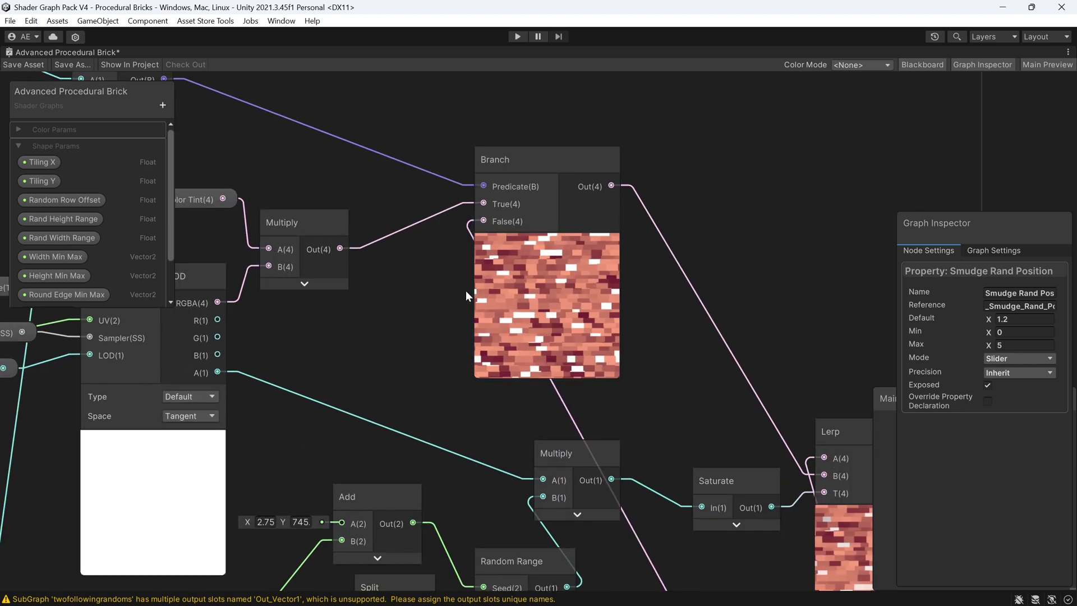
scroll(635, 392, "down", 1)
Step: Trace the smudge alpha through Multiply and Random Range, and move the Smudge Alpha Min/Max node farther from the Split node
middle_click_drag(635, 391, 603, 257)
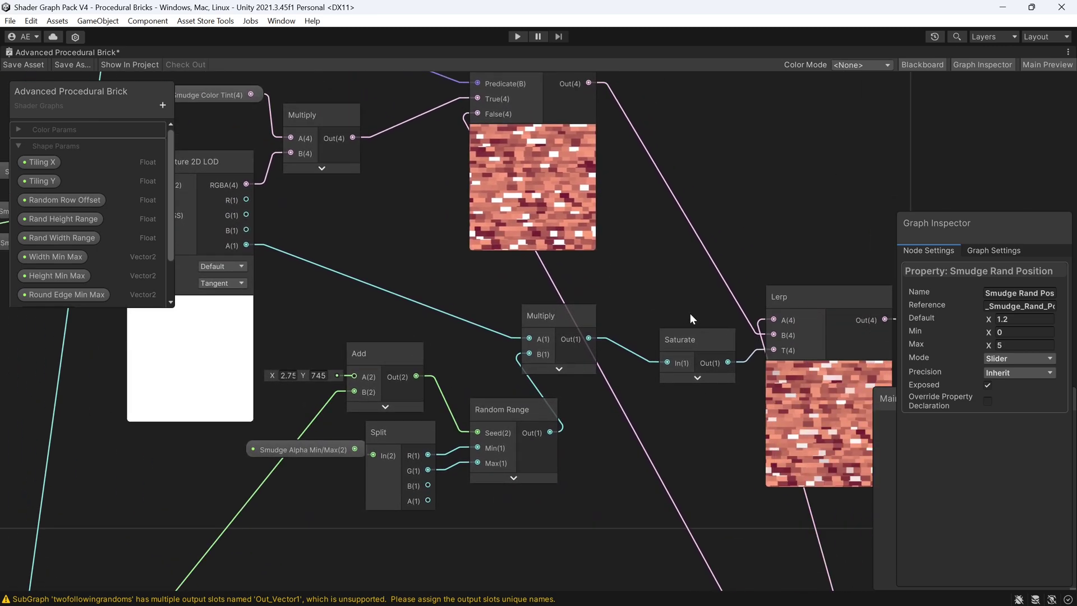
middle_click_drag(690, 313, 631, 295)
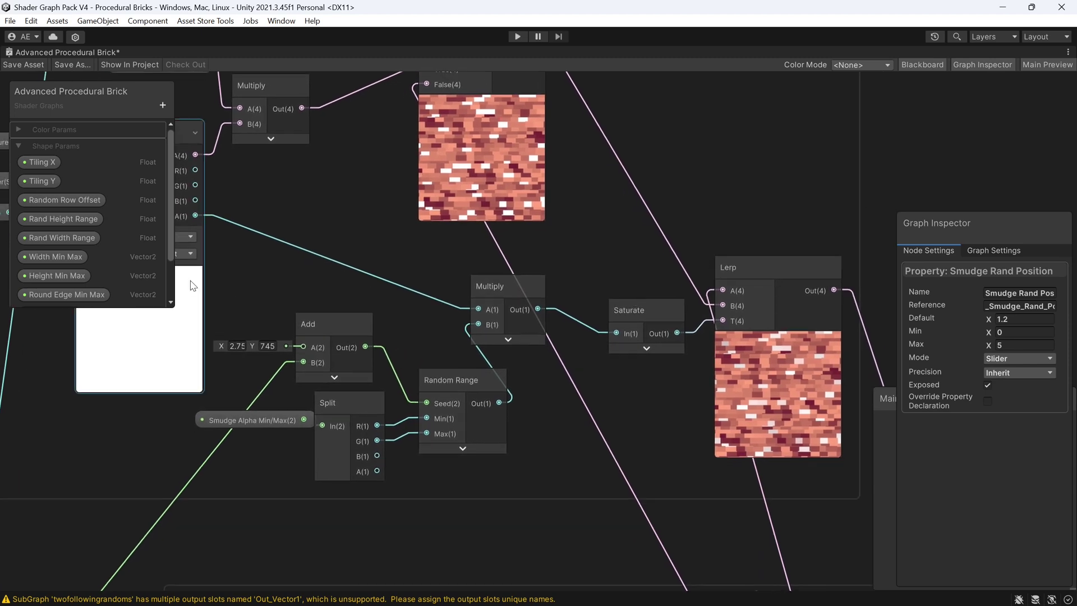
middle_click_drag(192, 286, 282, 272)
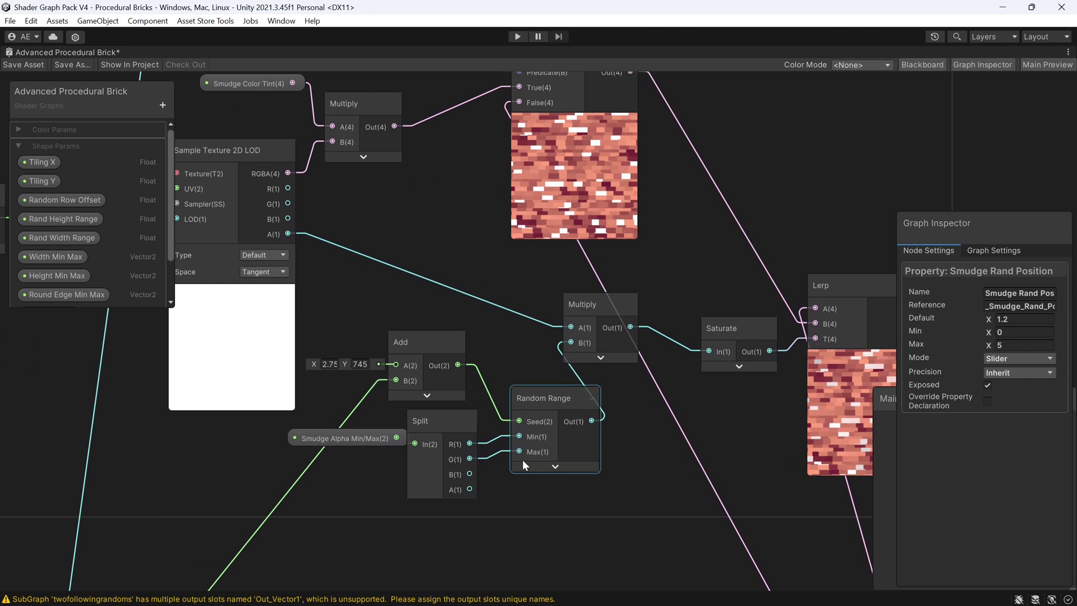
middle_click_drag(478, 404, 509, 337)
left_click_drag(391, 371, 363, 376)
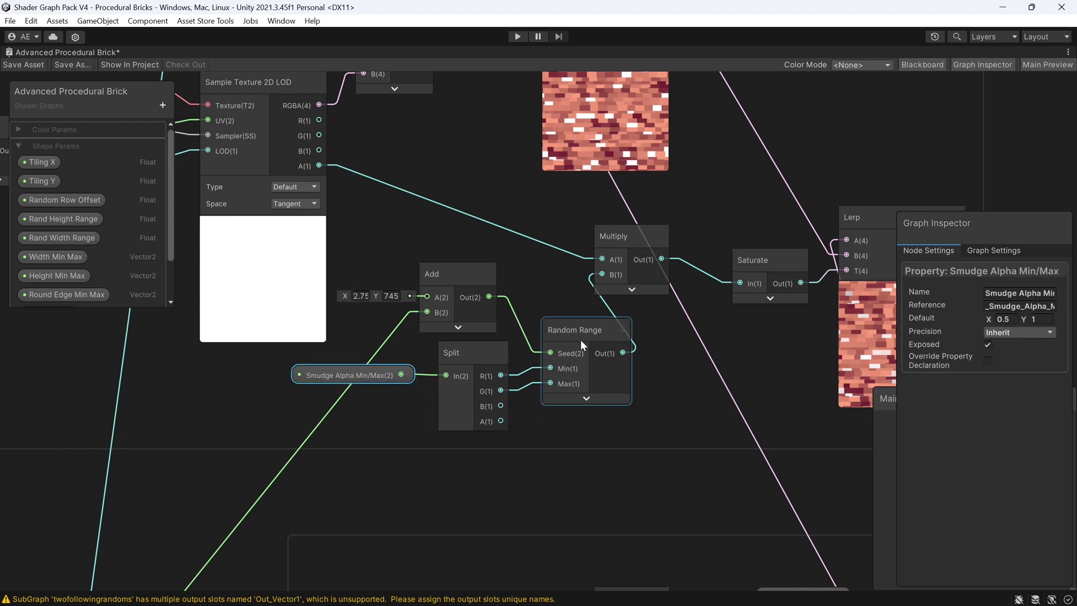
Step: Examine how the Smudge group's Lerp node blends using the Branch output and the saturated alpha
scroll(594, 331, "down", 1)
middle_click_drag(574, 346, 492, 409)
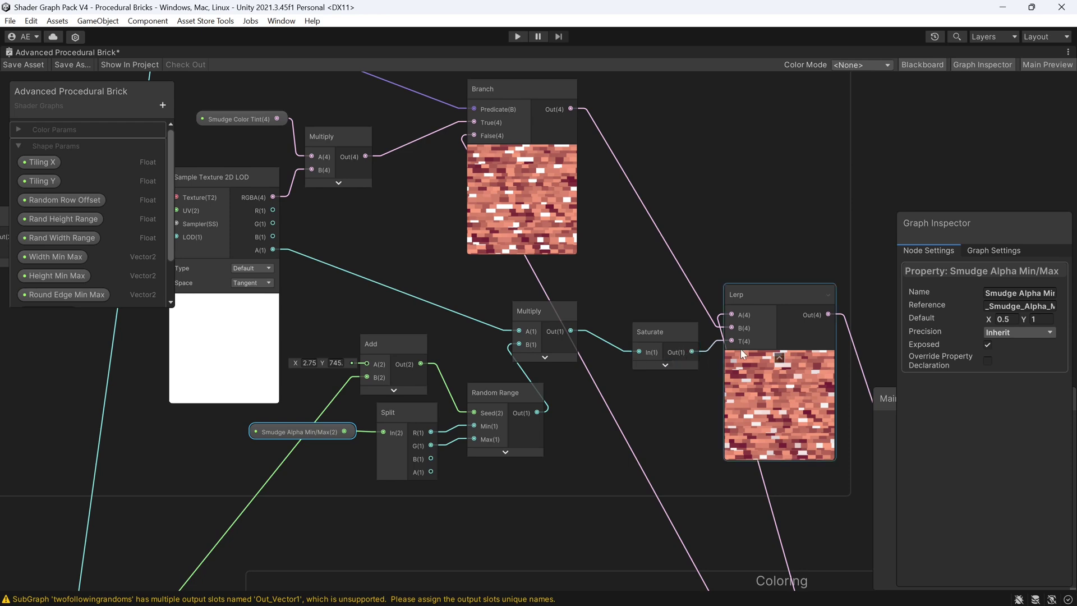
scroll(769, 354, "up", 2)
middle_click_drag(755, 348, 698, 506)
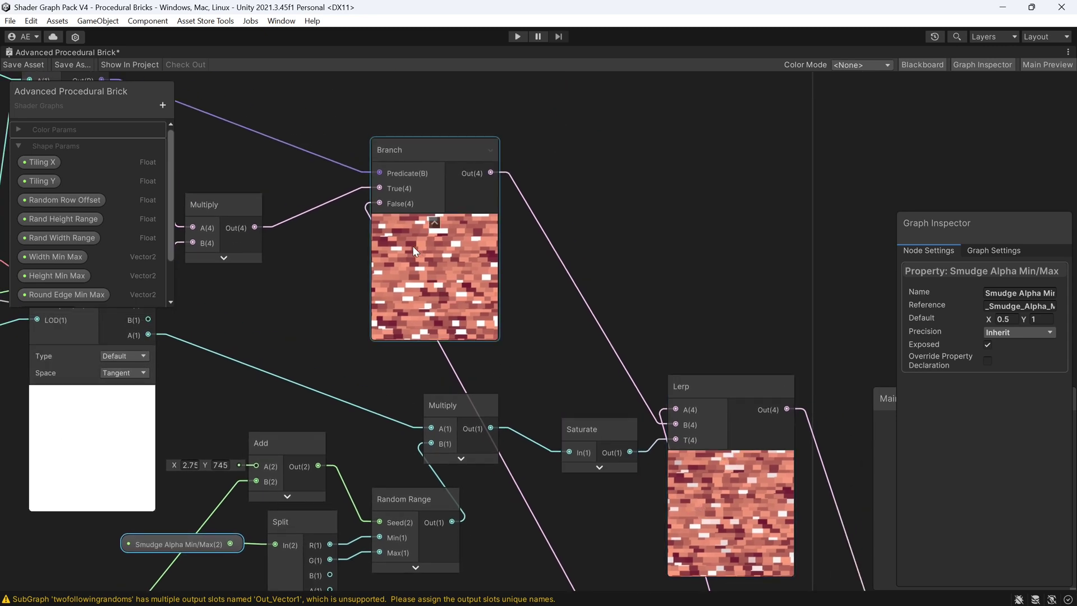
scroll(709, 499, "down", 2)
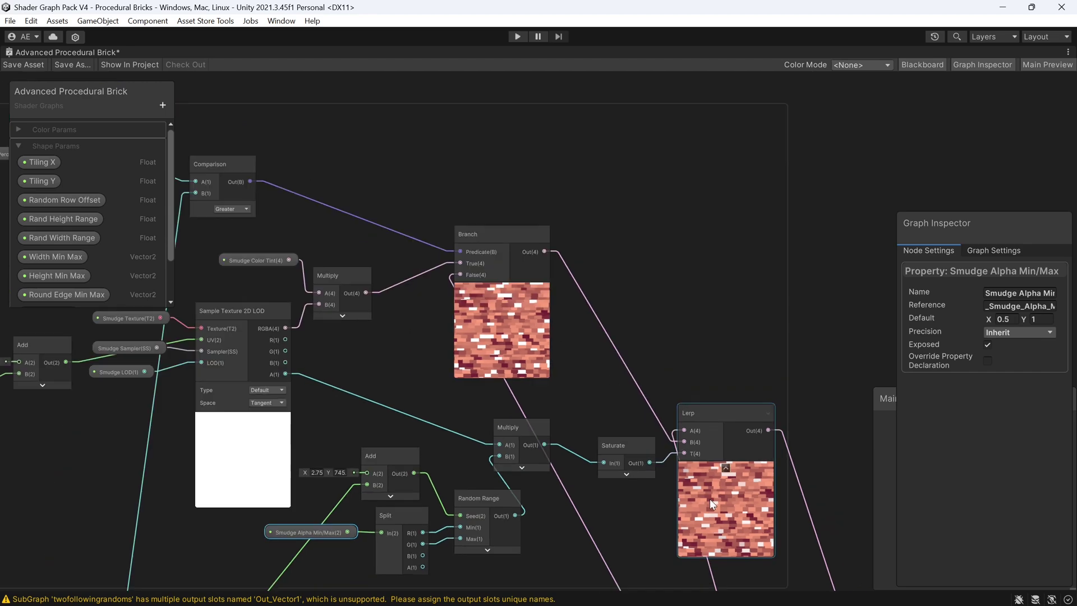
middle_click_drag(709, 499, 605, 271)
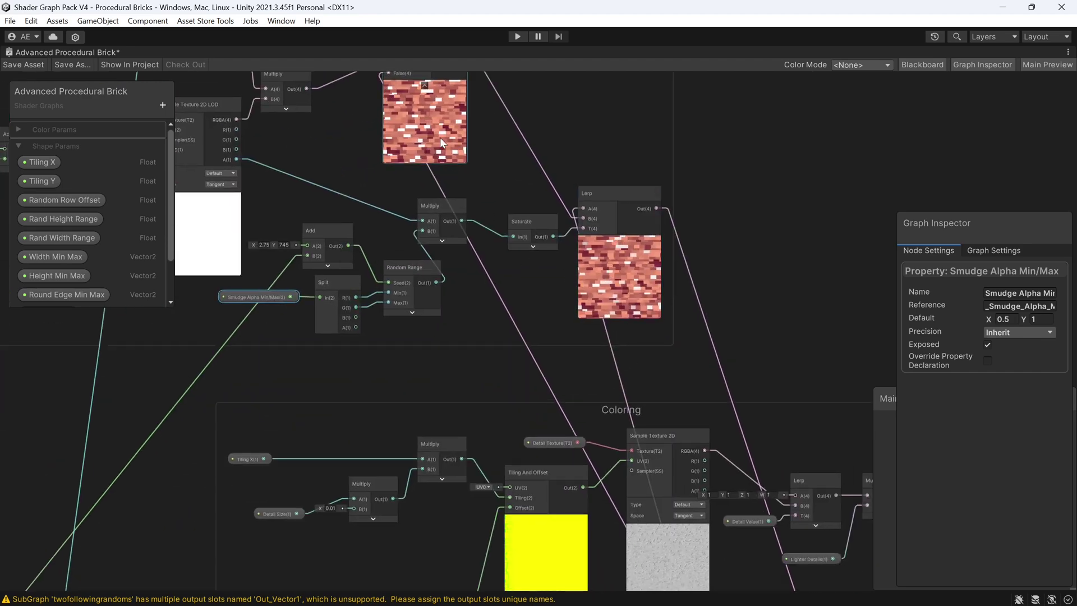
Step: Trace the connections between the smudge Lerp and the Coloring group, including the Lerp of the two brick colors
middle_click_drag(701, 583, 639, 305)
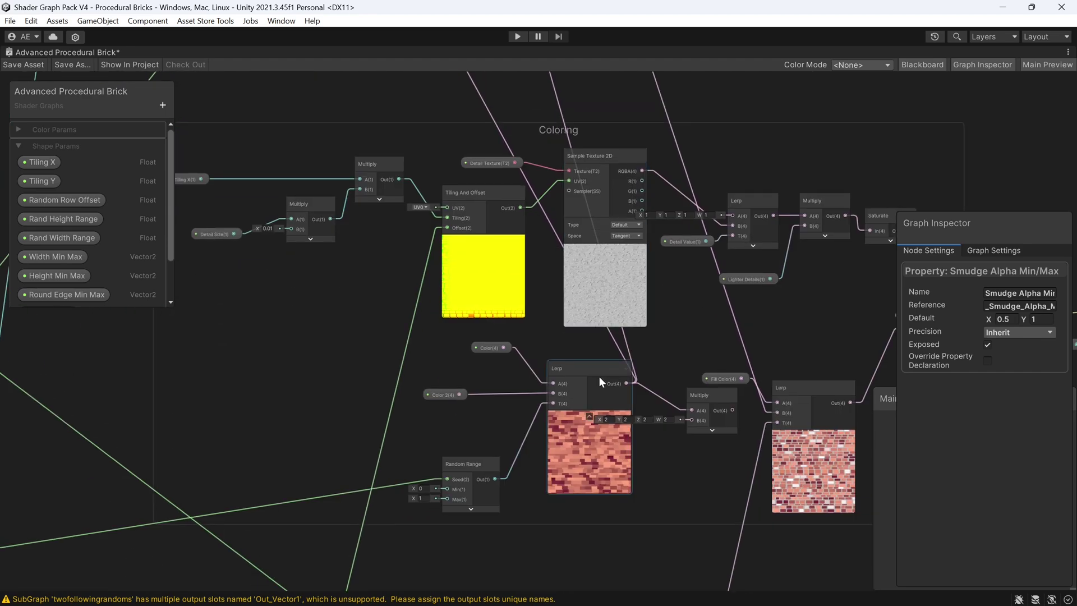
middle_click_drag(599, 376, 552, 604)
scroll(509, 219, "up", 3)
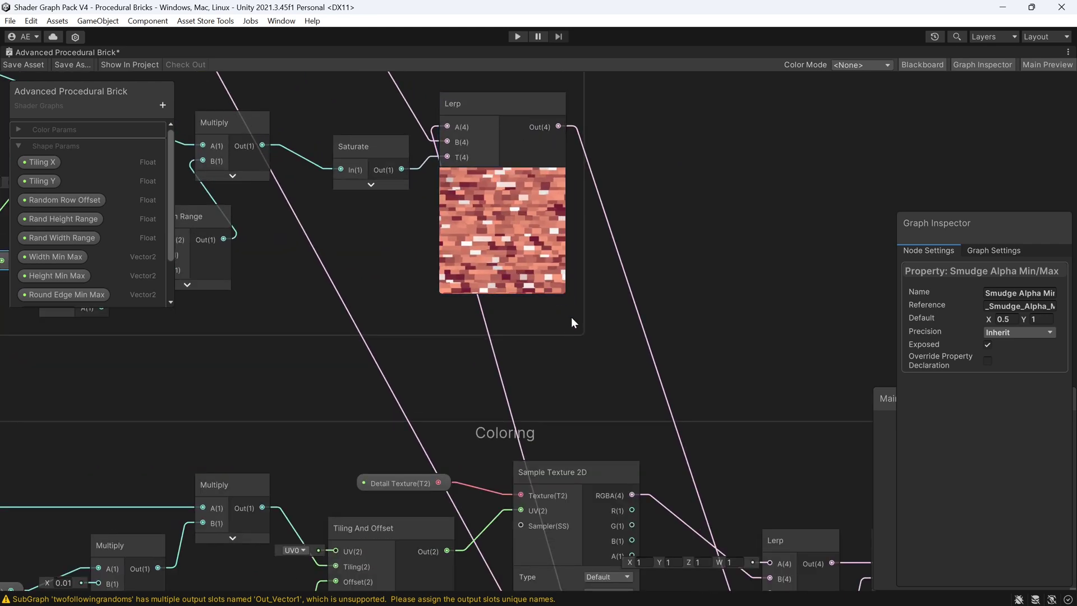
scroll(571, 317, "down", 3)
middle_click_drag(554, 338, 558, 229)
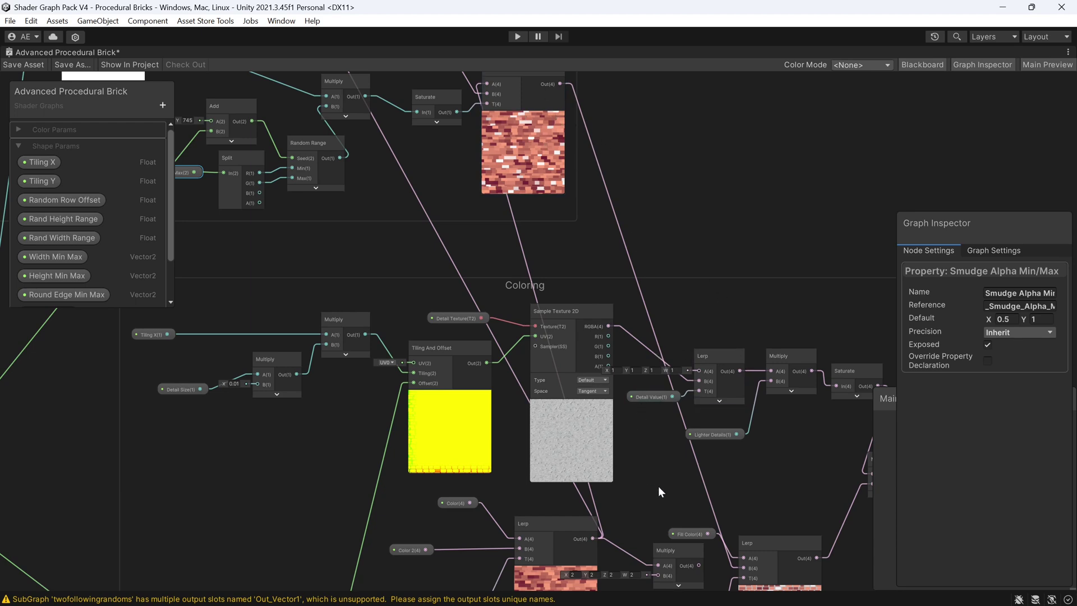
middle_click_drag(650, 477, 631, 280)
middle_click_drag(651, 323, 724, 390)
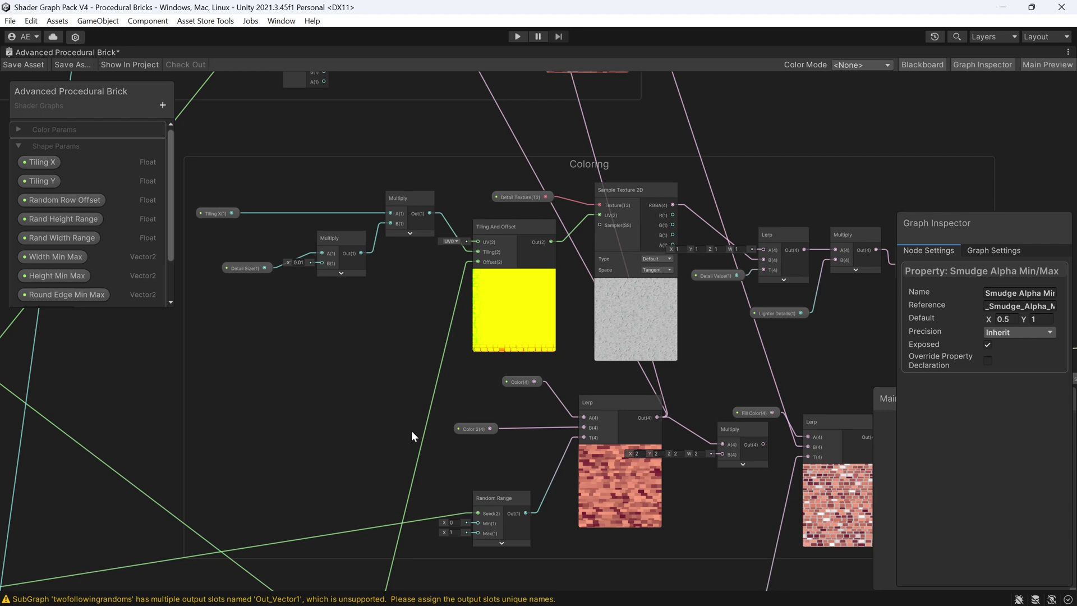
Step: Delete the Multiply node with the unused output beside the brick color Lerp in the Coloring group
scroll(705, 336, "up", 4)
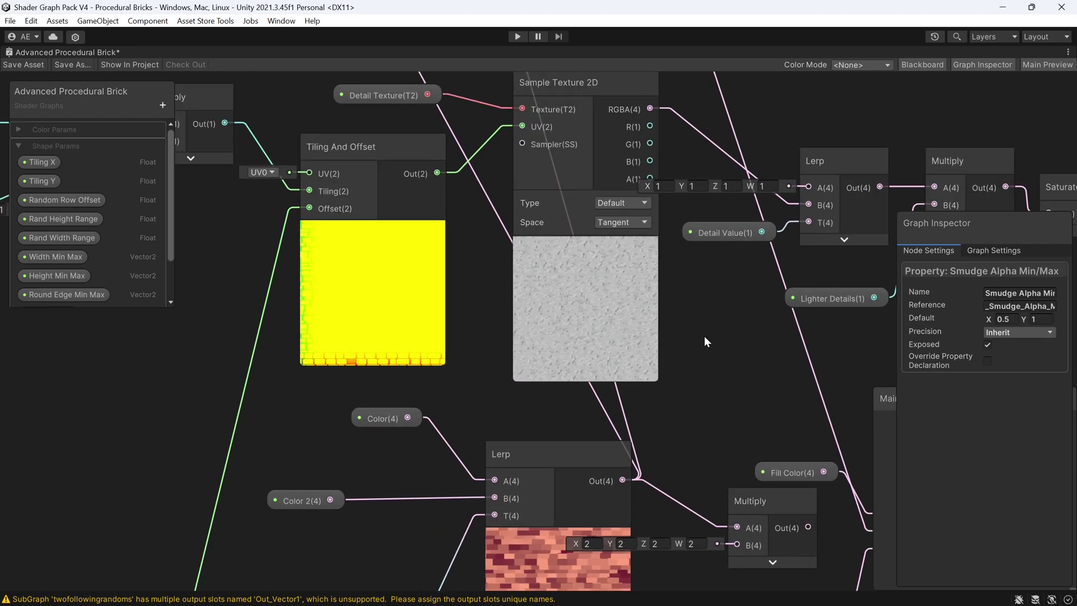
scroll(704, 335, "down", 2)
middle_click_drag(680, 413, 625, 305)
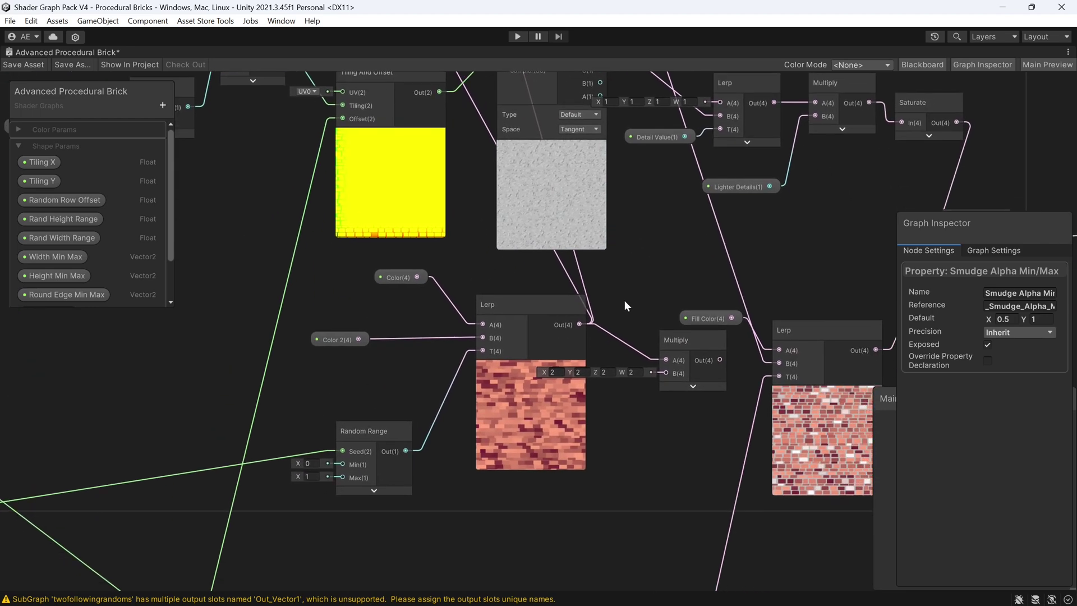
middle_click_drag(599, 268, 860, 365)
left_click(588, 412)
key("Delete")
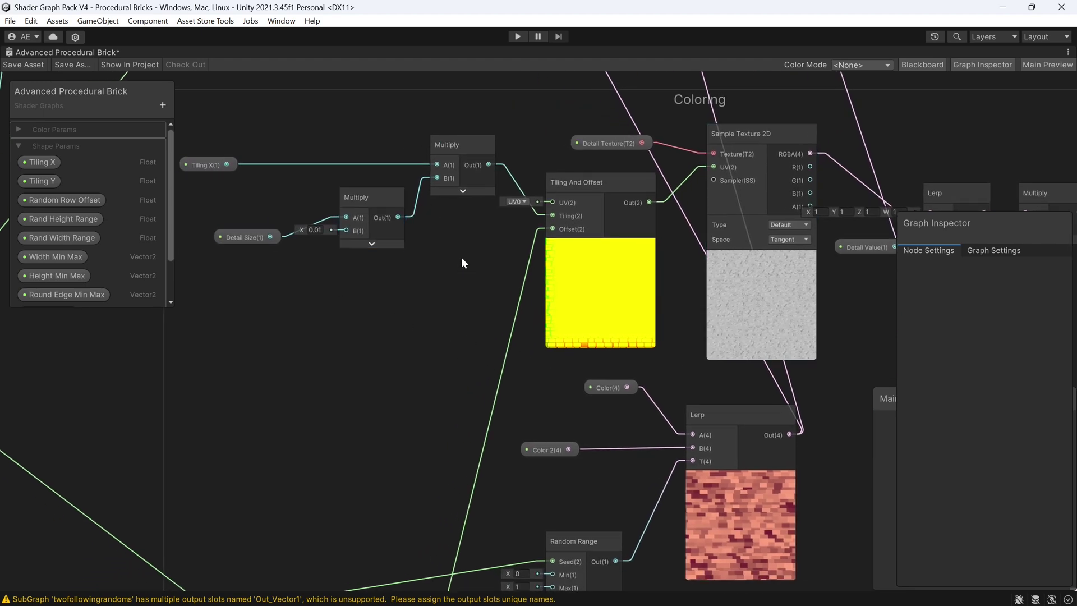
Step: Trace the detail Sample Texture 2D into its Lerp, and move the Detail Value node farther from that Lerp
left_click(771, 143)
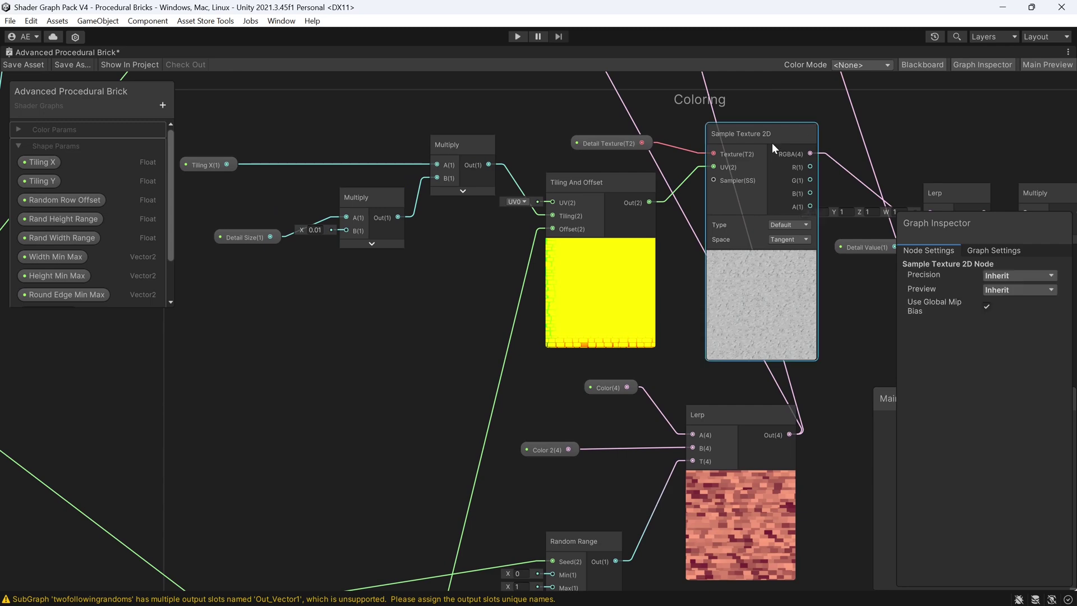
middle_click_drag(635, 317, 274, 287)
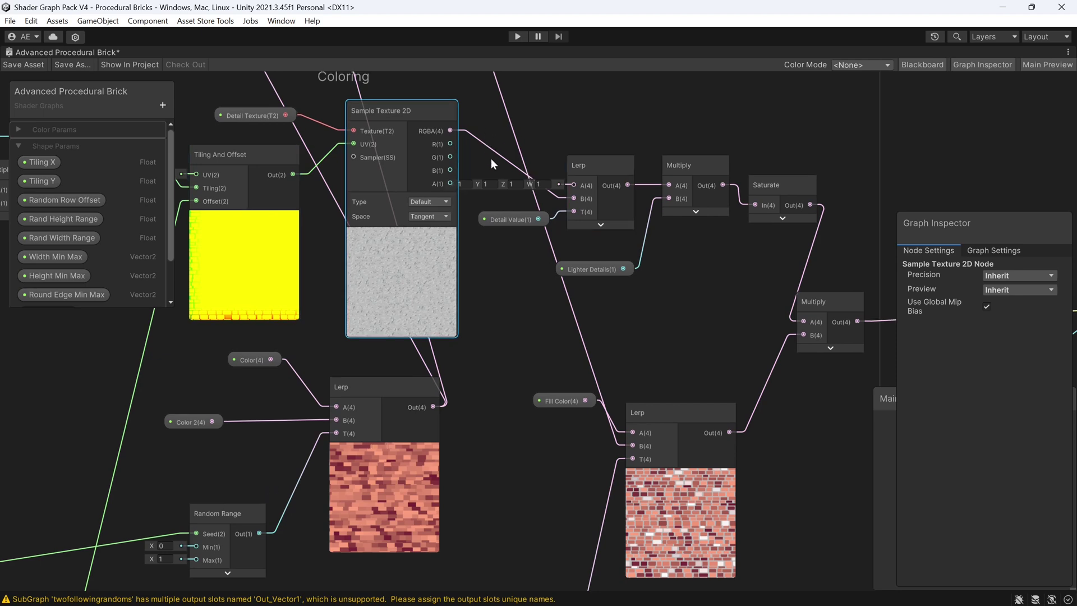
middle_click_drag(490, 158, 487, 190)
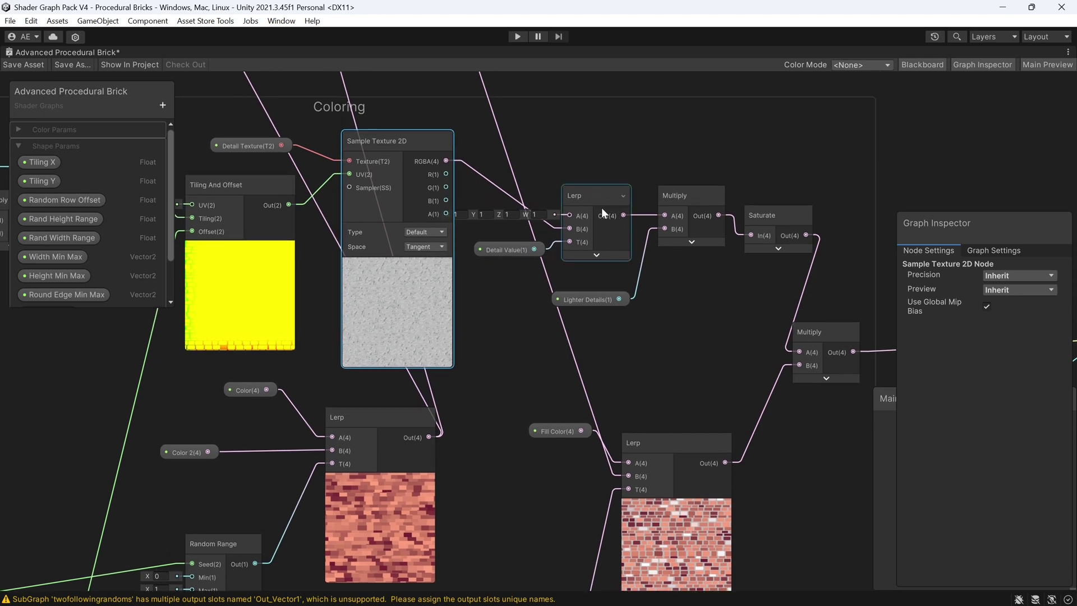
left_click_drag(506, 249, 511, 243)
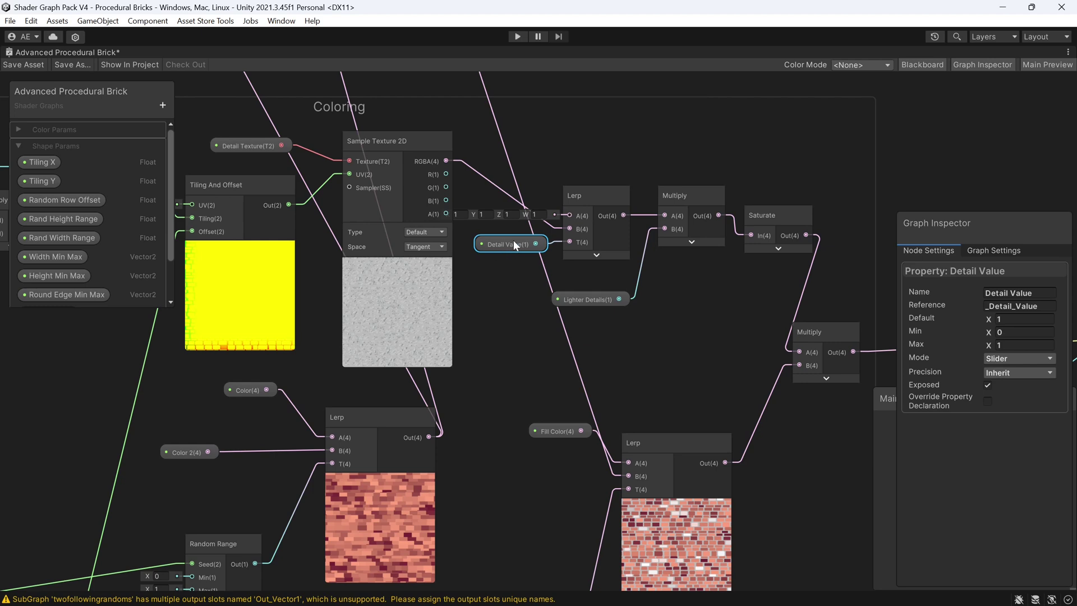
mouse_move(514, 240)
left_mouse_down()
mouse_move(484, 241)
mouse_move(502, 241)
left_mouse_up()
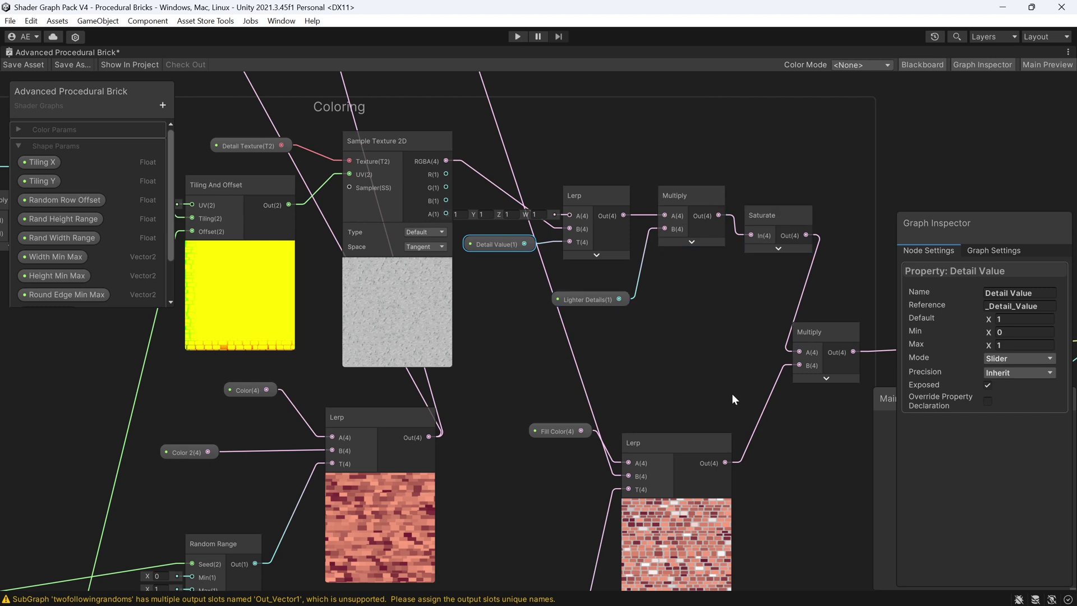
Step: Examine the Lerp node that combines Fill Color with the brick colors and feeds the final Multiply
middle_click_drag(790, 447, 762, 328)
scroll(762, 332, "down", 1)
scroll(717, 398, "up", 3)
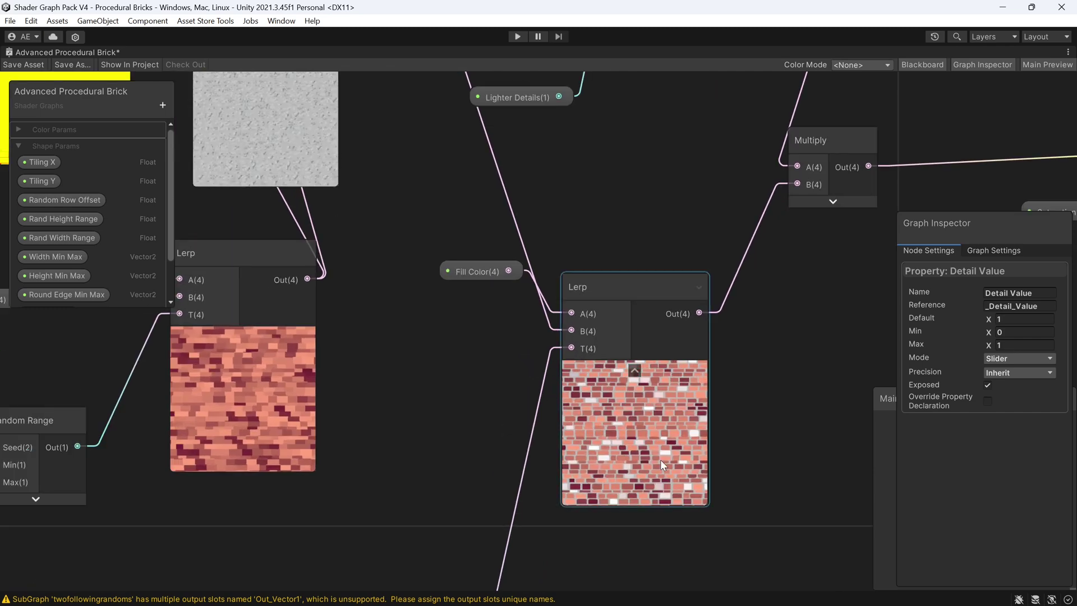
middle_click_drag(769, 365, 640, 406)
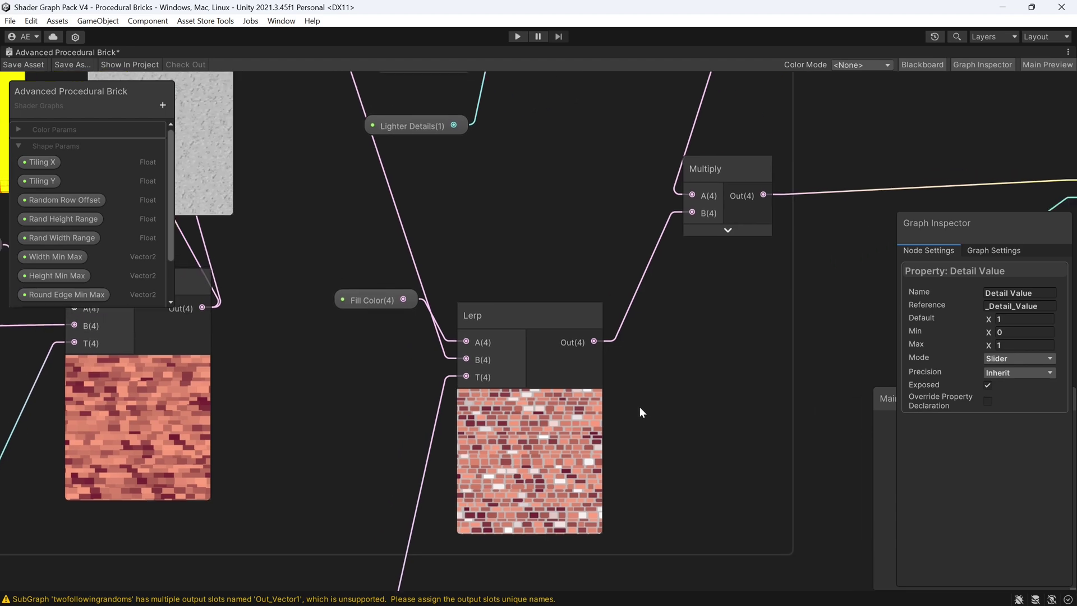
scroll(554, 429, "down", 2)
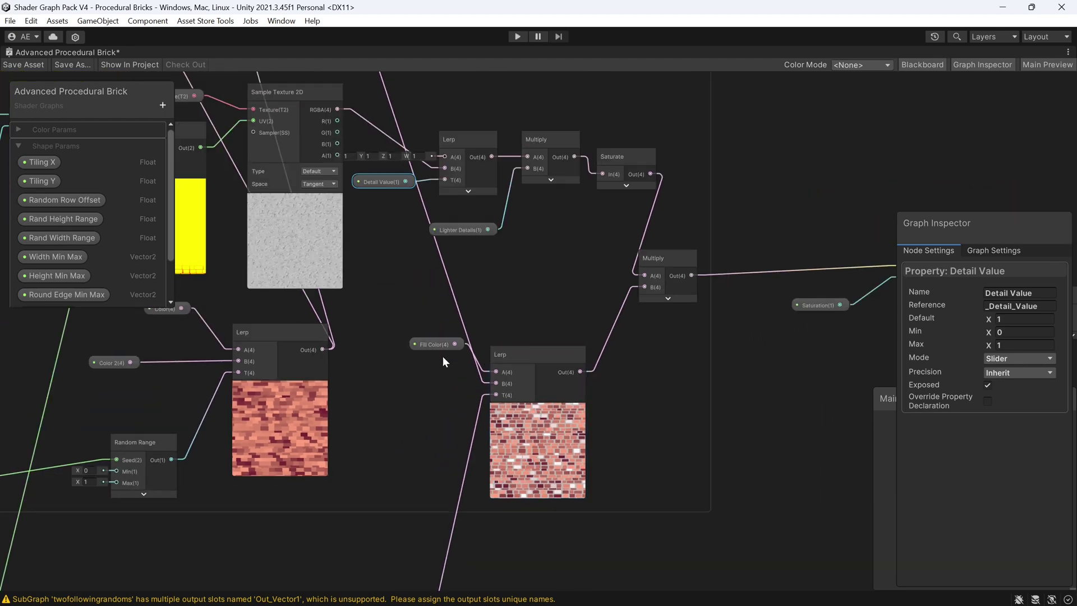
Step: Move the Fill Color node farther from its Lerp and inspect the gaps between bricks in the Lerp preview
left_click_drag(440, 345, 421, 369)
scroll(527, 455, "up", 5)
scroll(531, 456, "up", 2)
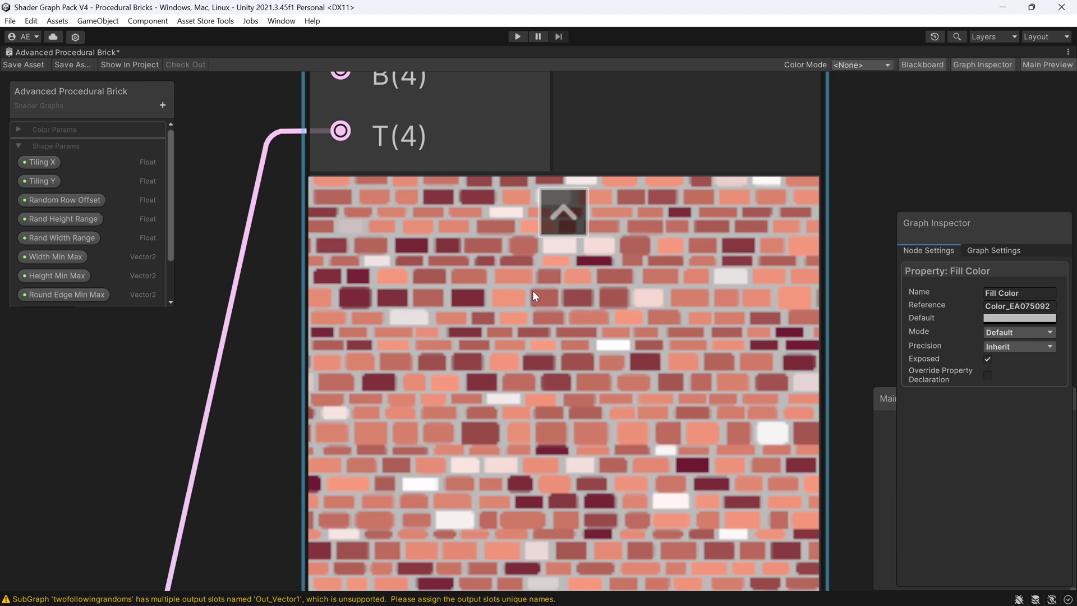
scroll(532, 322, "down", 6)
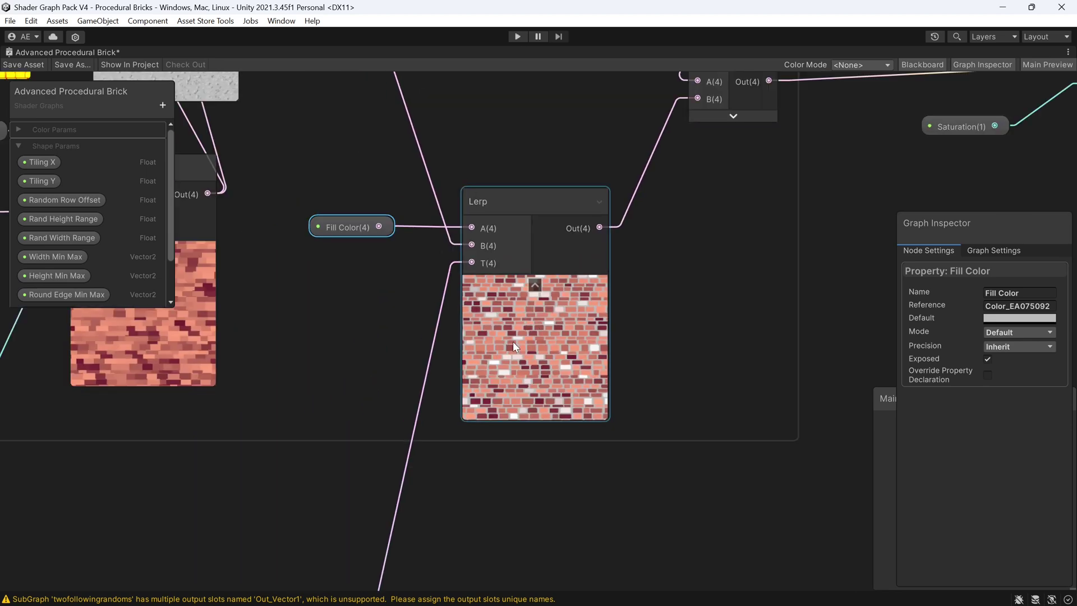
scroll(513, 341, "down", 5)
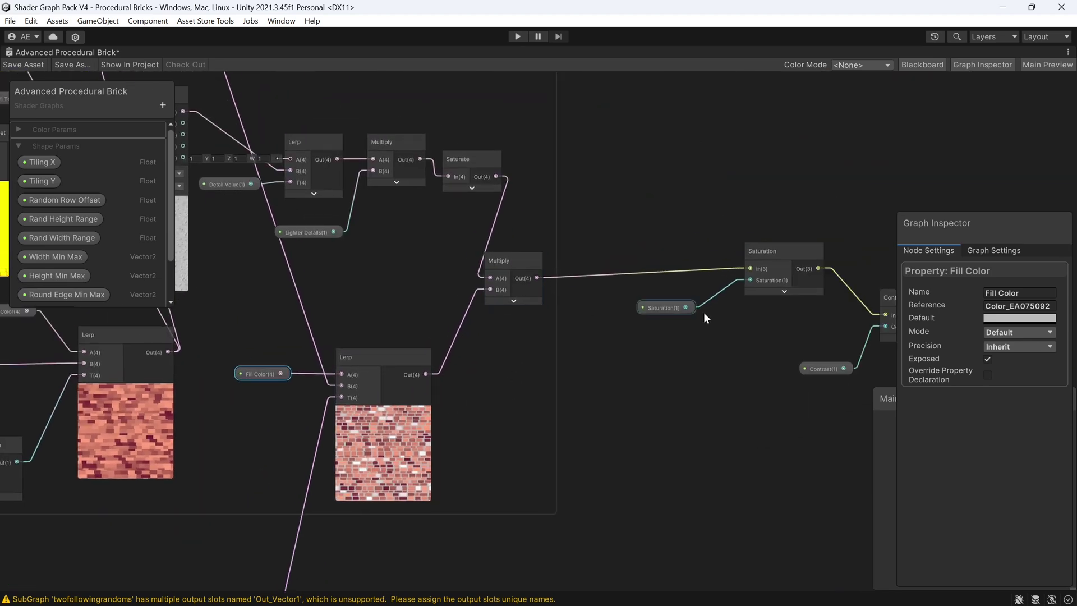
Step: Trace the coloring output through the Saturation and Contrast nodes to the Fragment's Base Color
middle_click_drag(767, 328, 685, 368)
scroll(577, 355, "up", 5)
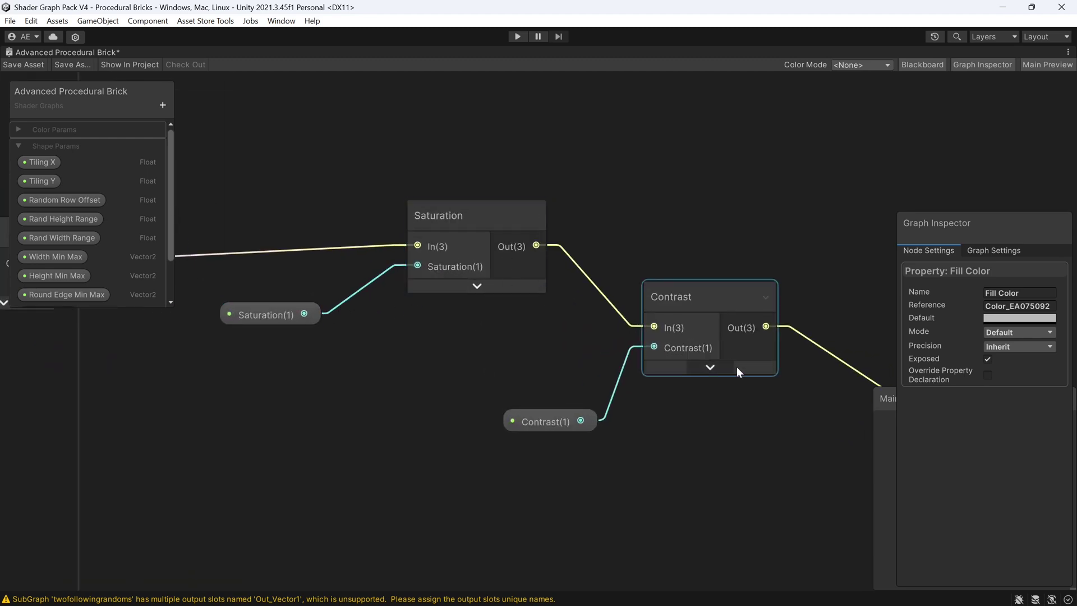
scroll(733, 389, "down", 3)
middle_click_drag(714, 448, 345, 211)
scroll(698, 329, "down", 5)
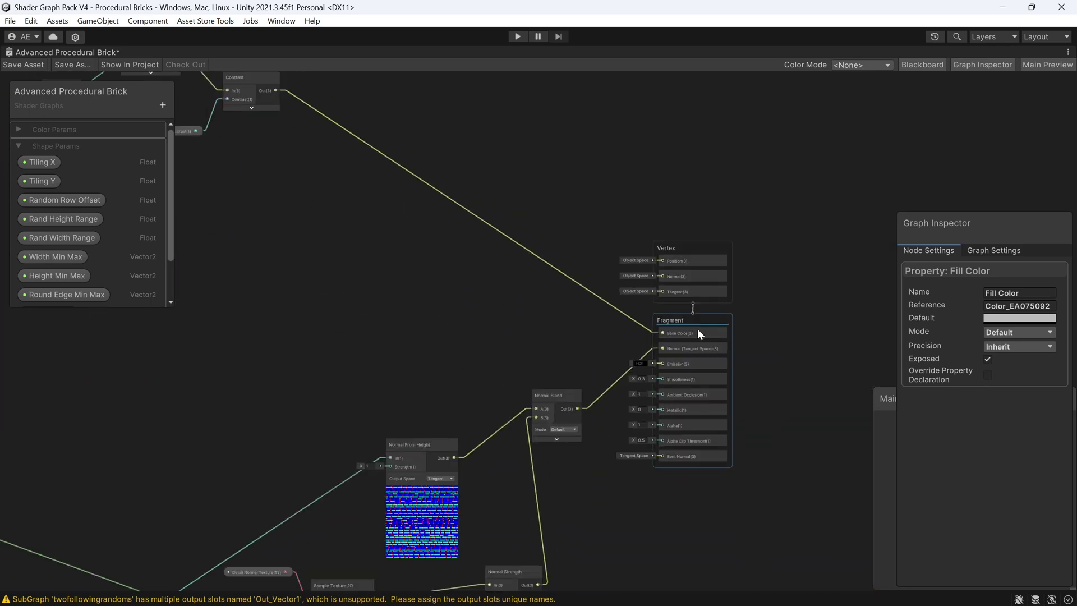
scroll(706, 342, "up", 4)
scroll(373, 255, "down", 1)
scroll(601, 406, "down", 2)
scroll(602, 406, "down", 1)
Step: Trace the Fill Color Lerp's T input back to the One Minus node in the "Bricks with random dimensions" group
middle_click_drag(213, 276, 722, 323)
middle_click_drag(535, 440, 624, 321)
scroll(574, 163, "up", 3)
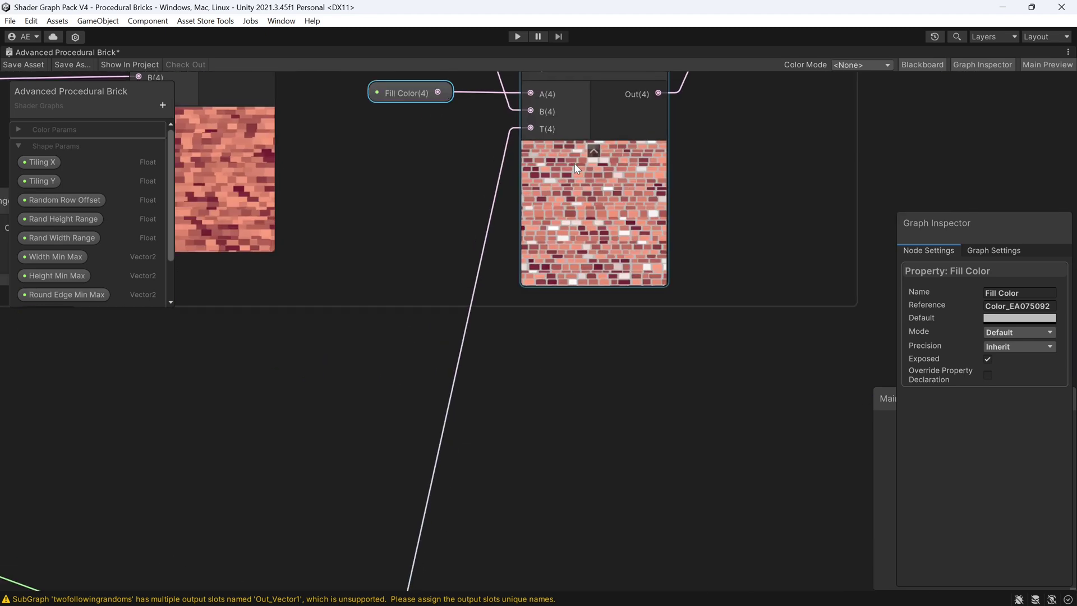
scroll(561, 292, "down", 3)
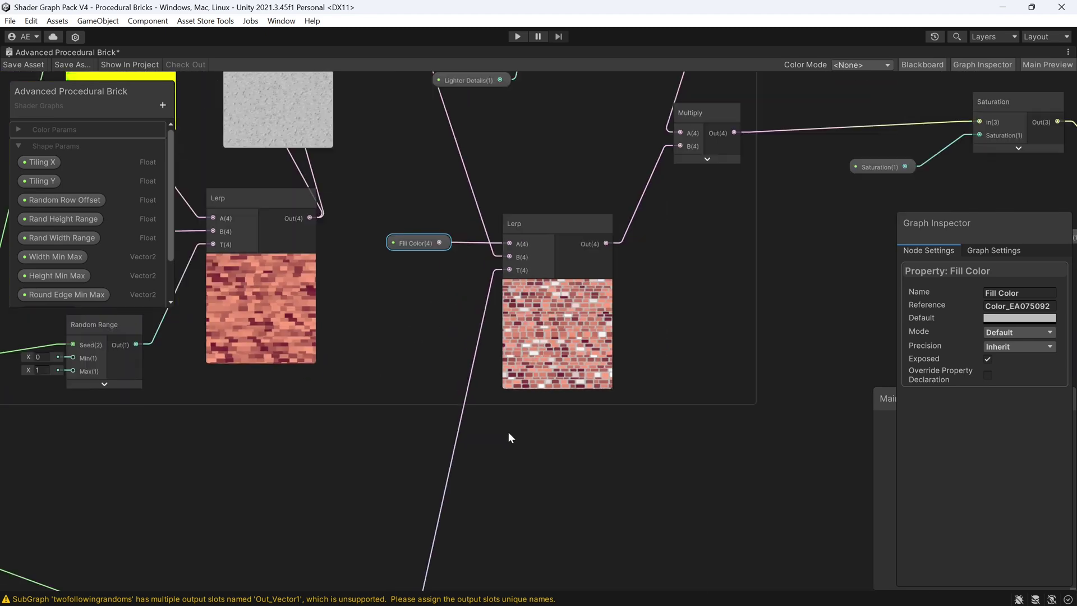
scroll(527, 188, "up", 5)
scroll(443, 437, "down", 5)
middle_click_drag(450, 469, 606, 176)
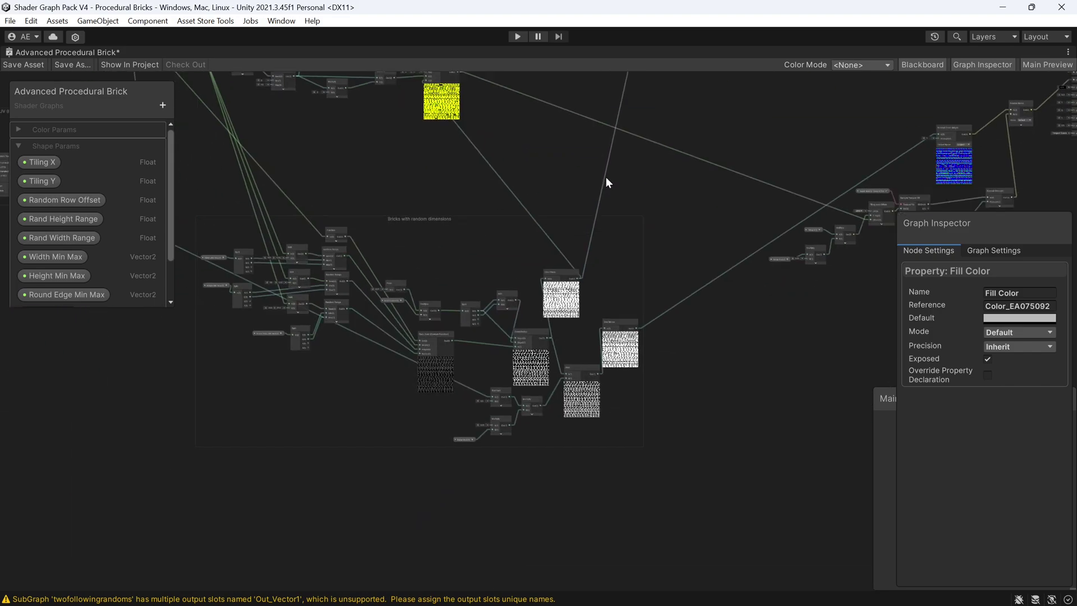
scroll(570, 269, "up", 11)
scroll(574, 334, "down", 13)
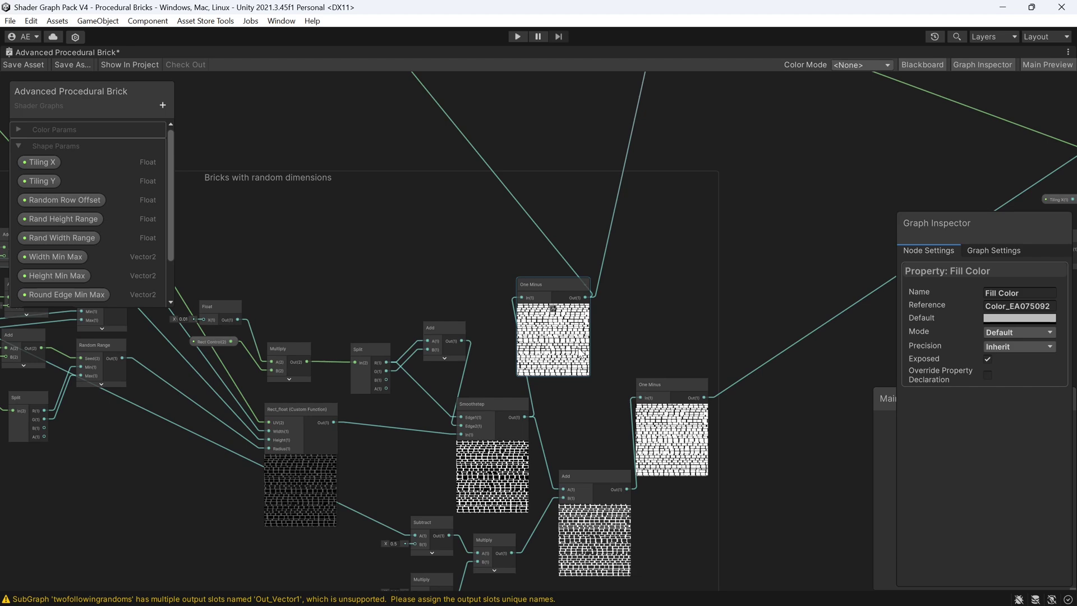
middle_click_drag(676, 402, 418, 501)
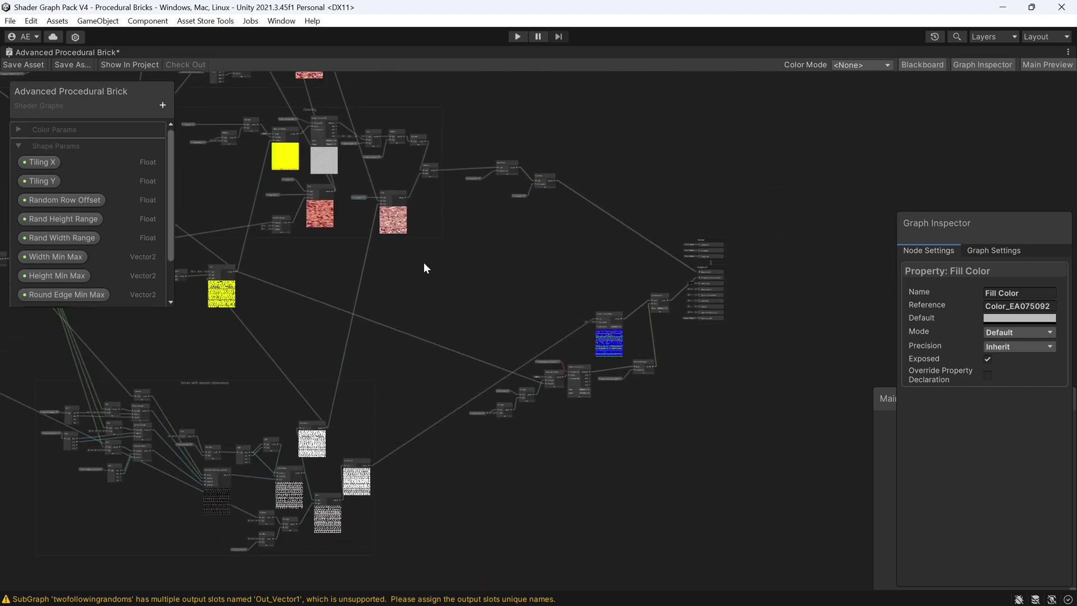
Step: Restore the full editor layout from the maximized shader graph and show the brick plane in the Scene view
middle_click_drag(424, 264, 594, 321)
key("shift+space")
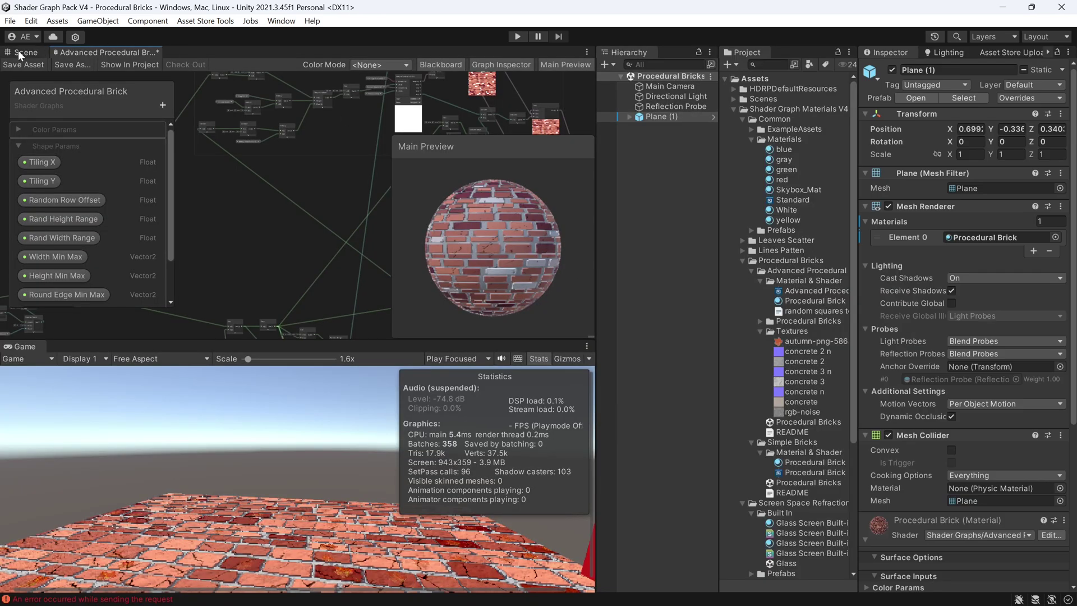
left_click(23, 53)
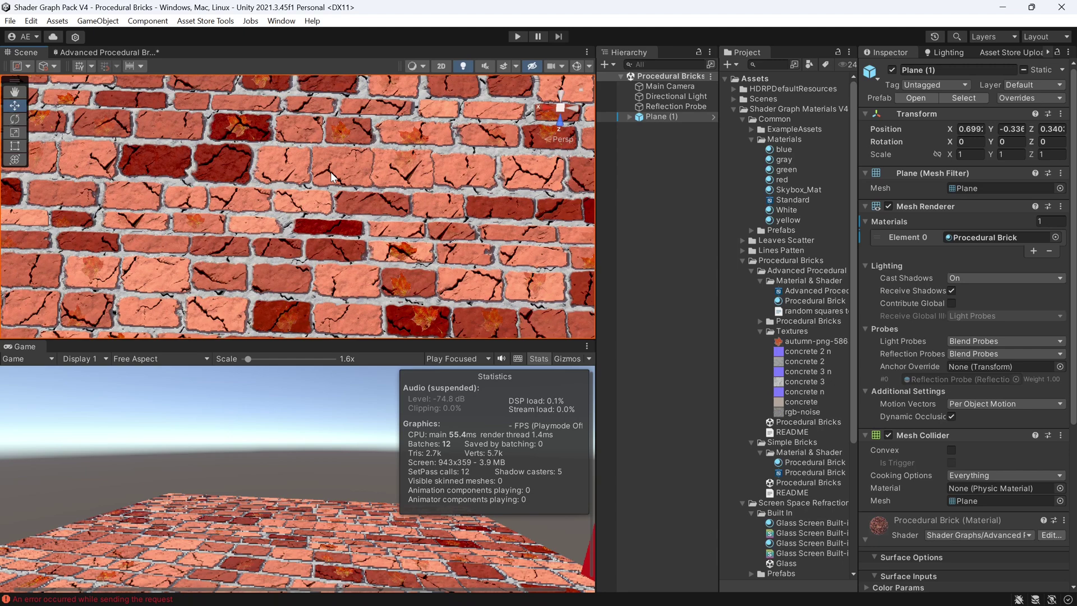